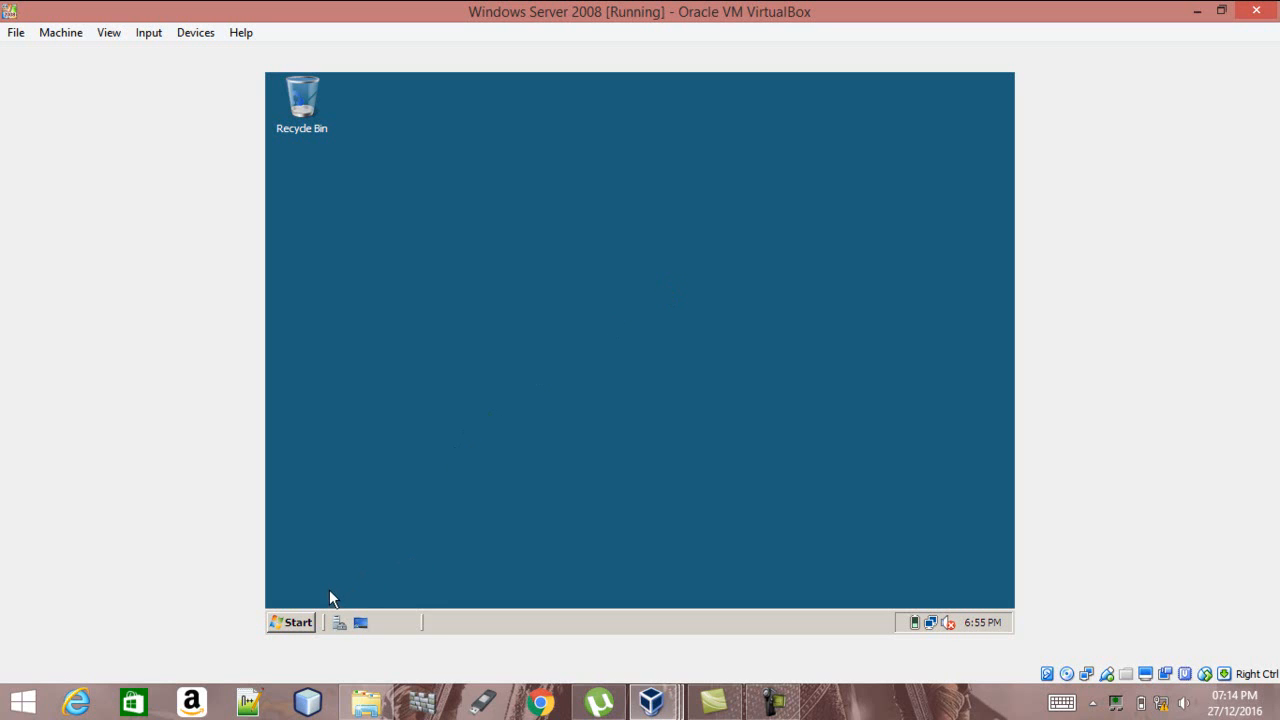
Launch dcpromo on the Windows Server 2008 machine to start the Active Directory Domain Services installation
{"action": "left_click", "coordinate": [306, 622]}
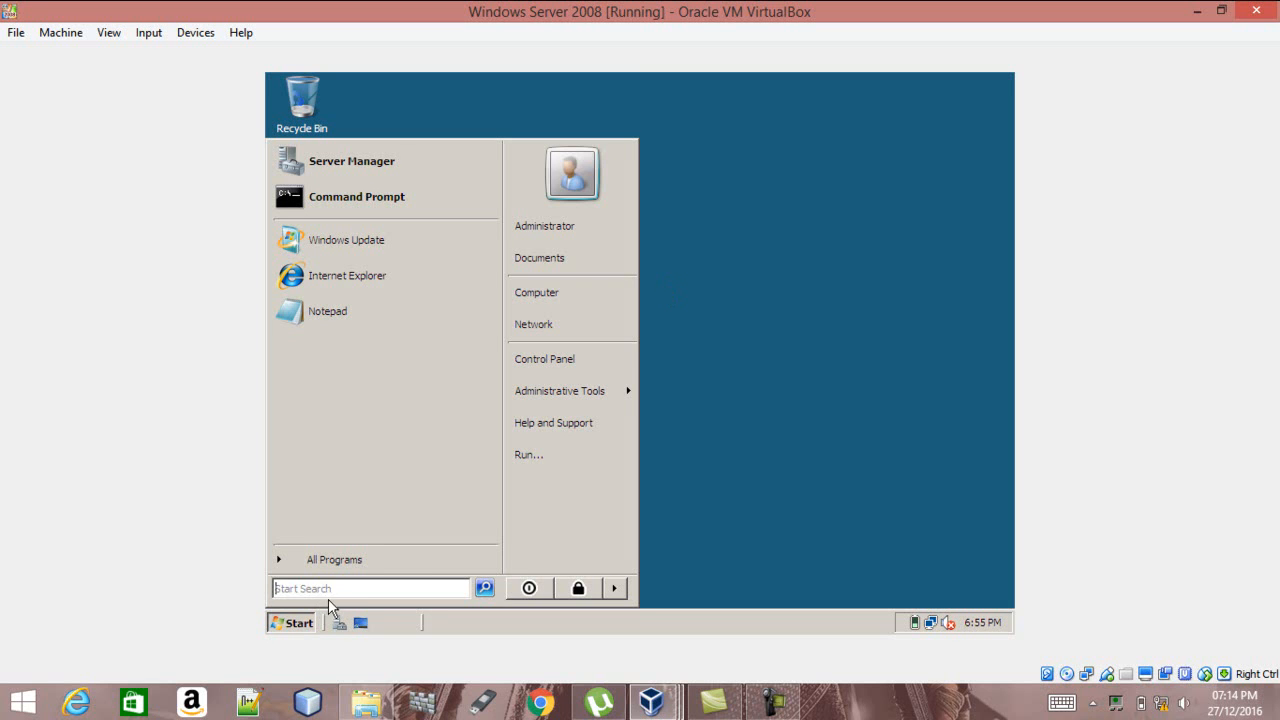
{"action": "left_click", "coordinate": [341, 591]}
{"action": "type", "text": "dc"}
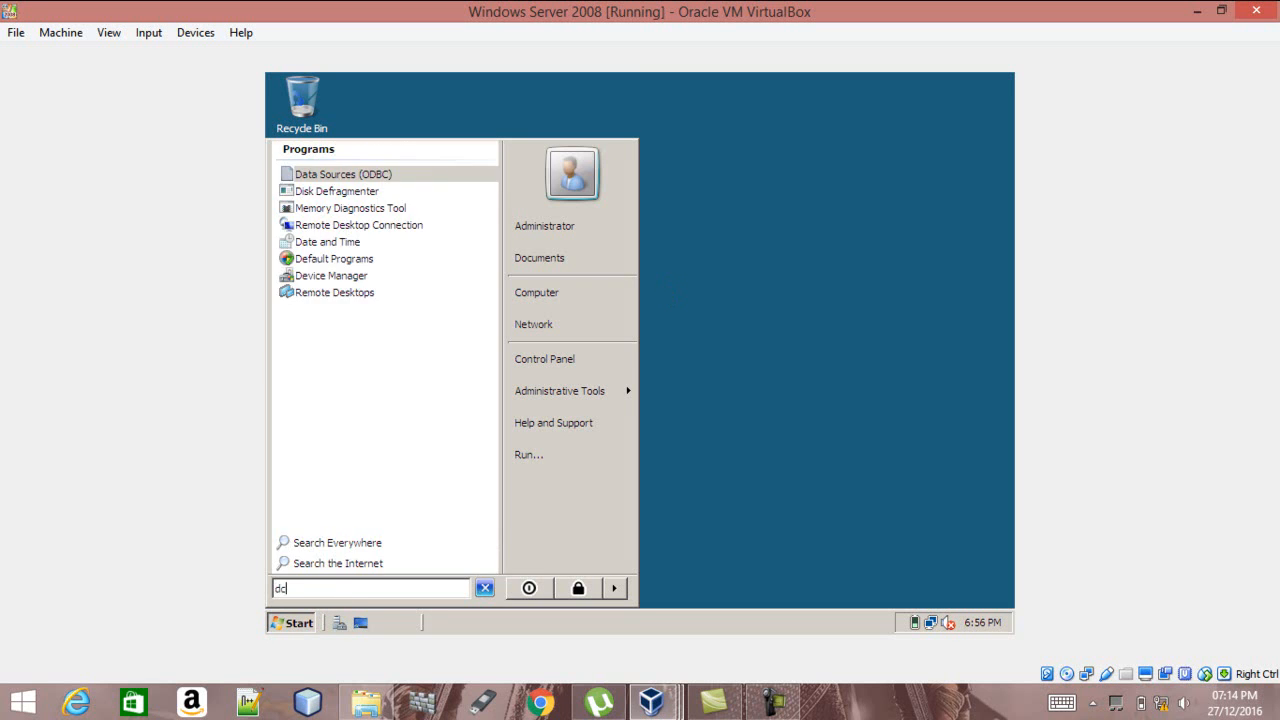
{"action": "type", "text": "promo"}
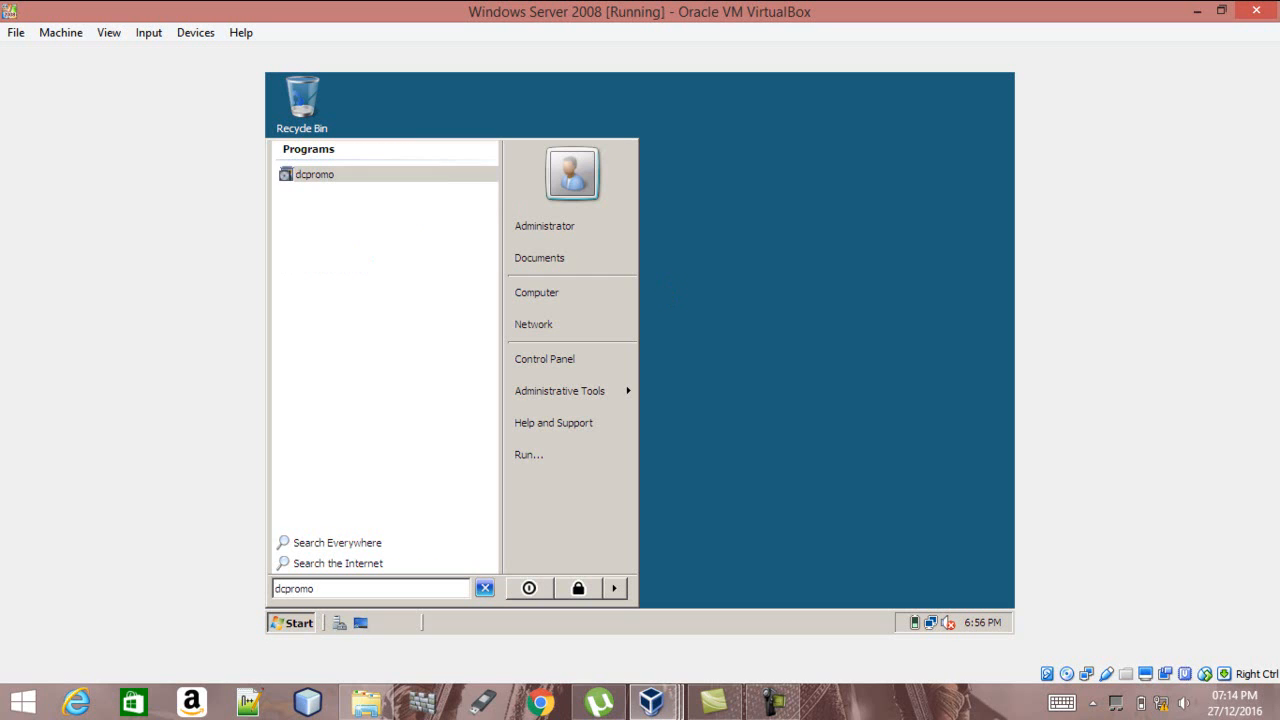
{"action": "key", "text": "Return"}
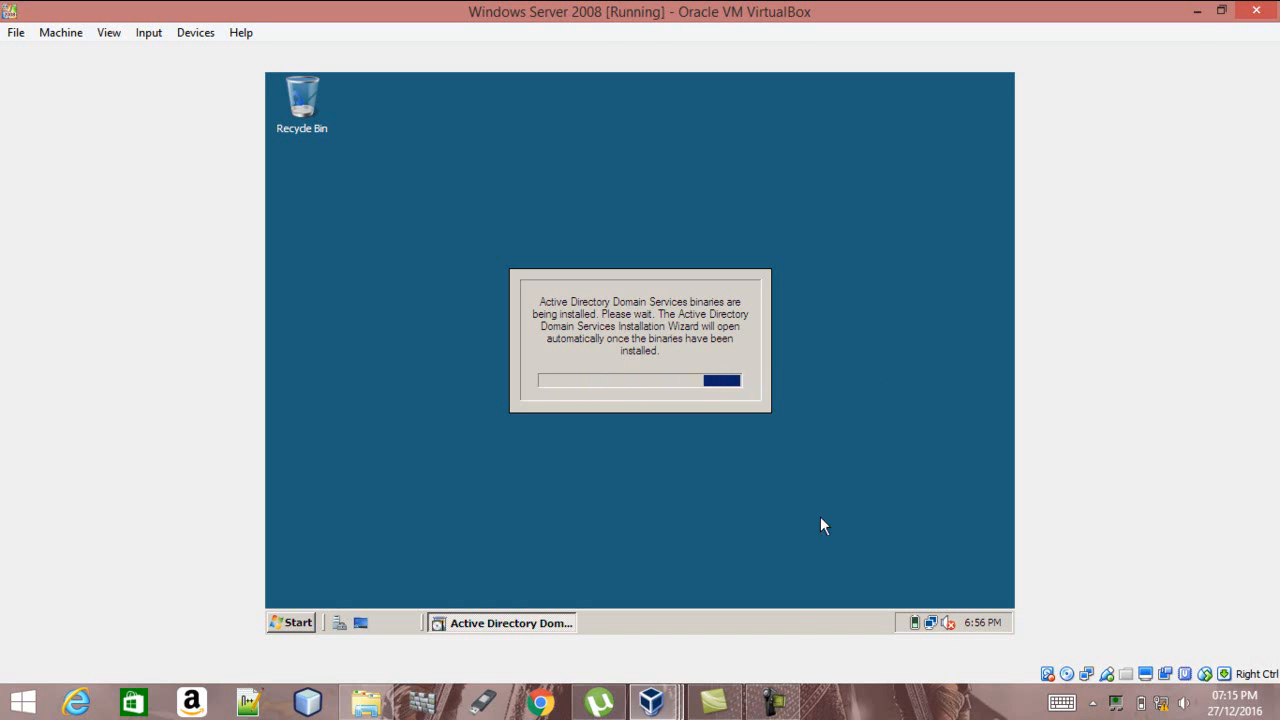
{"action": "mouse_move", "coordinate": [773, 700]}
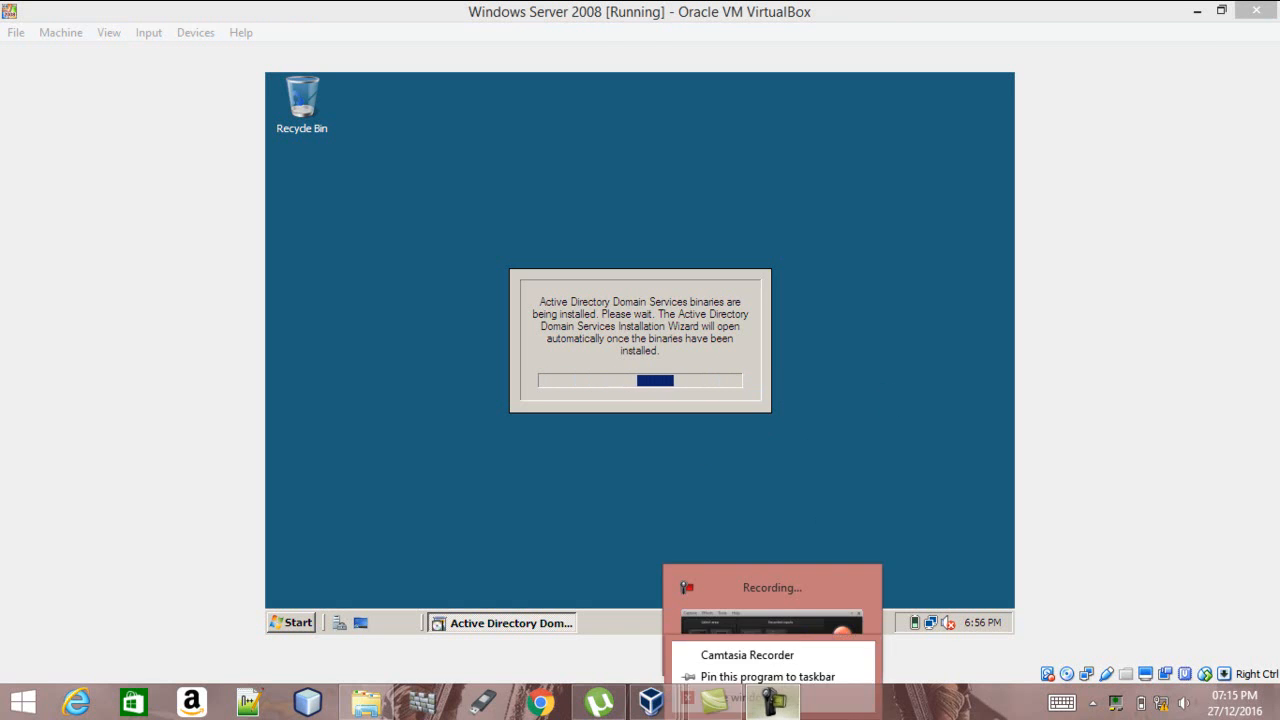
{"action": "left_click", "coordinate": [773, 702]}
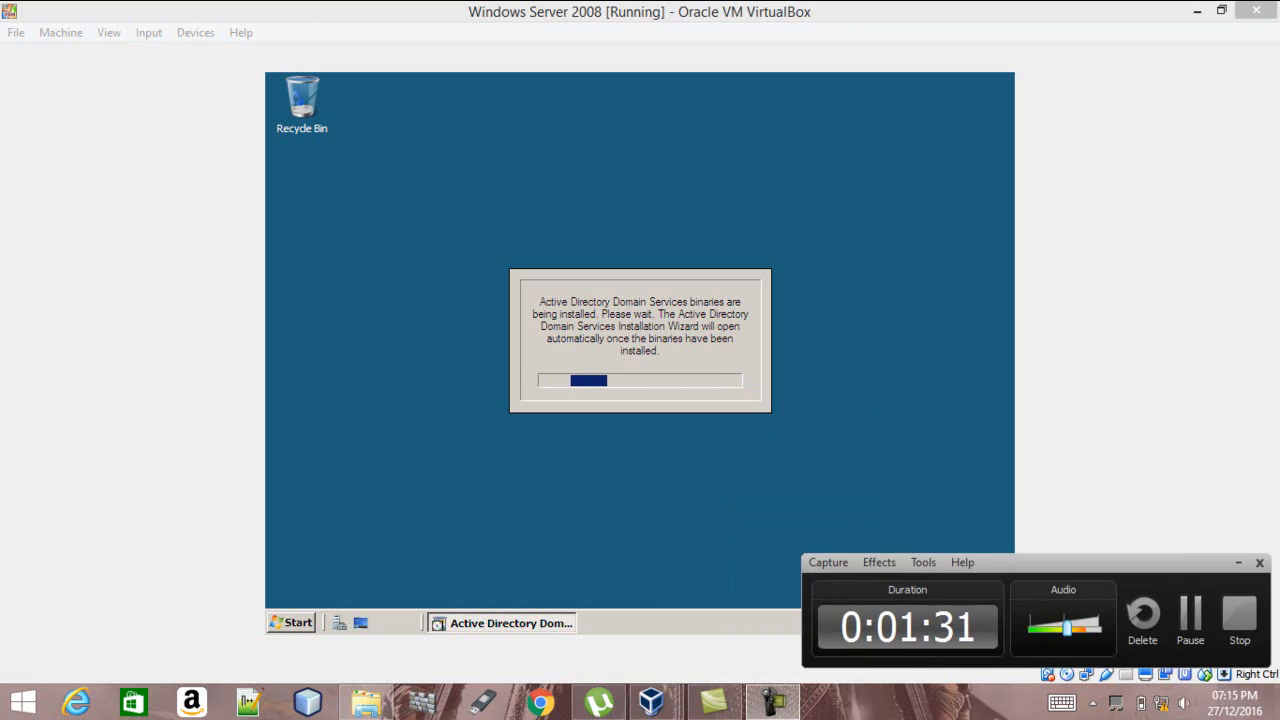
{"action": "left_click", "coordinate": [1190, 620]}
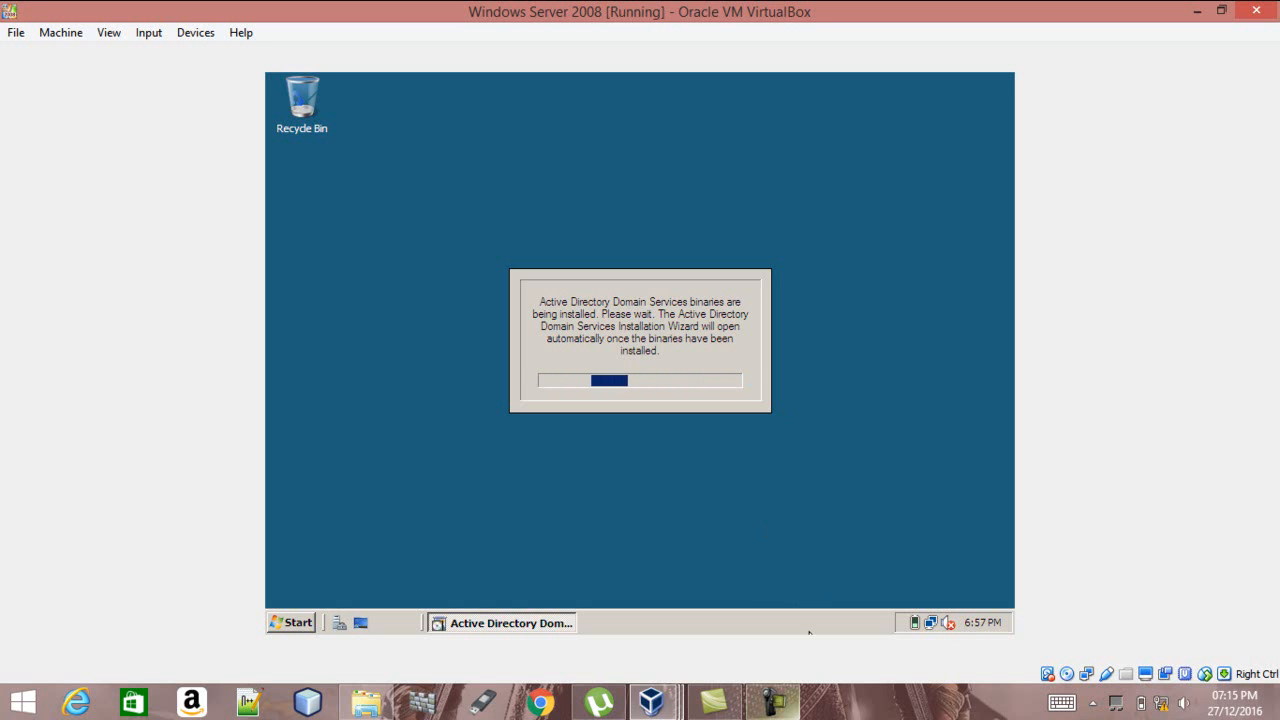
{"action": "left_click", "coordinate": [773, 702]}
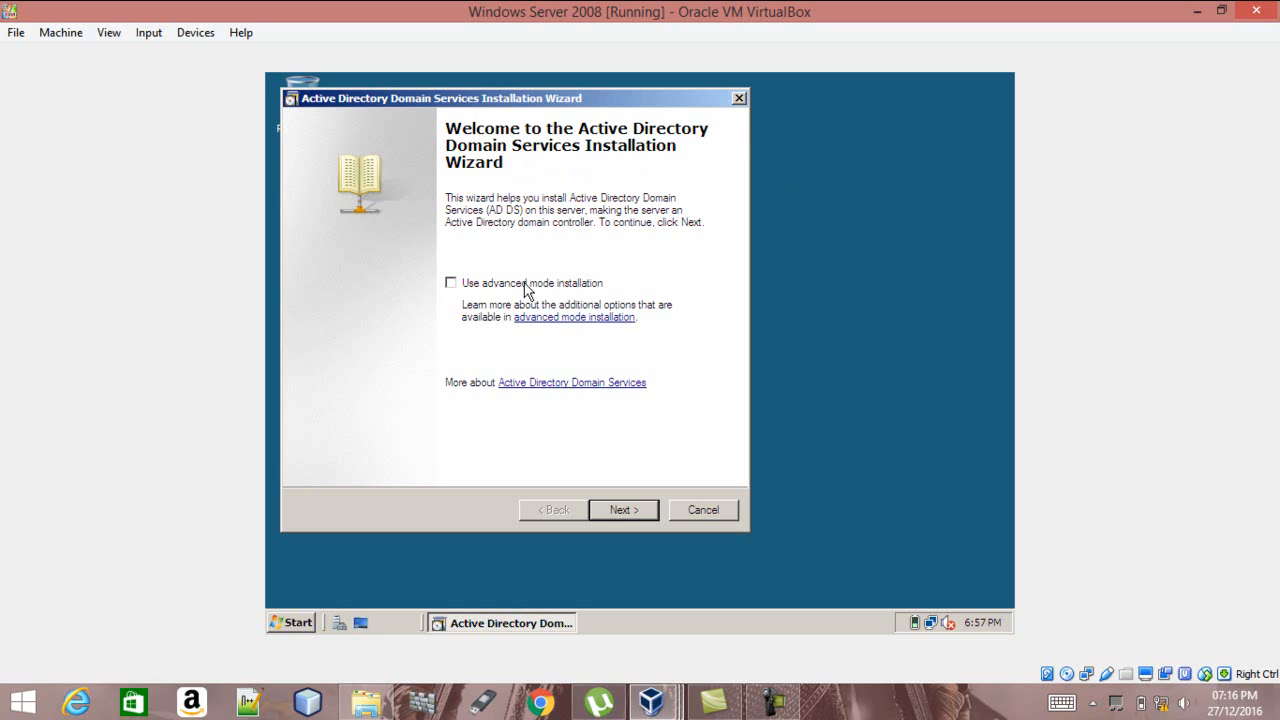
Without advanced mode, choose to create a new domain in a new forest and name the forest root domain Richard.com
{"action": "left_click", "coordinate": [639, 510]}
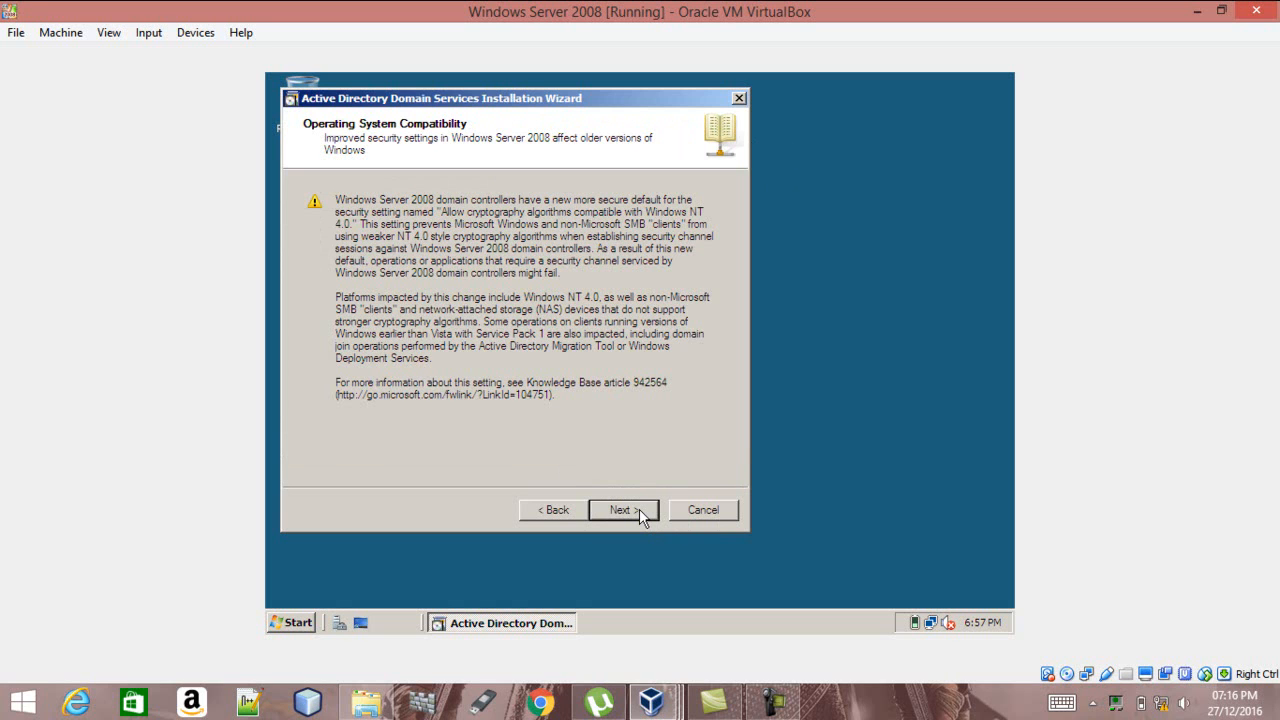
{"action": "left_click", "coordinate": [639, 509]}
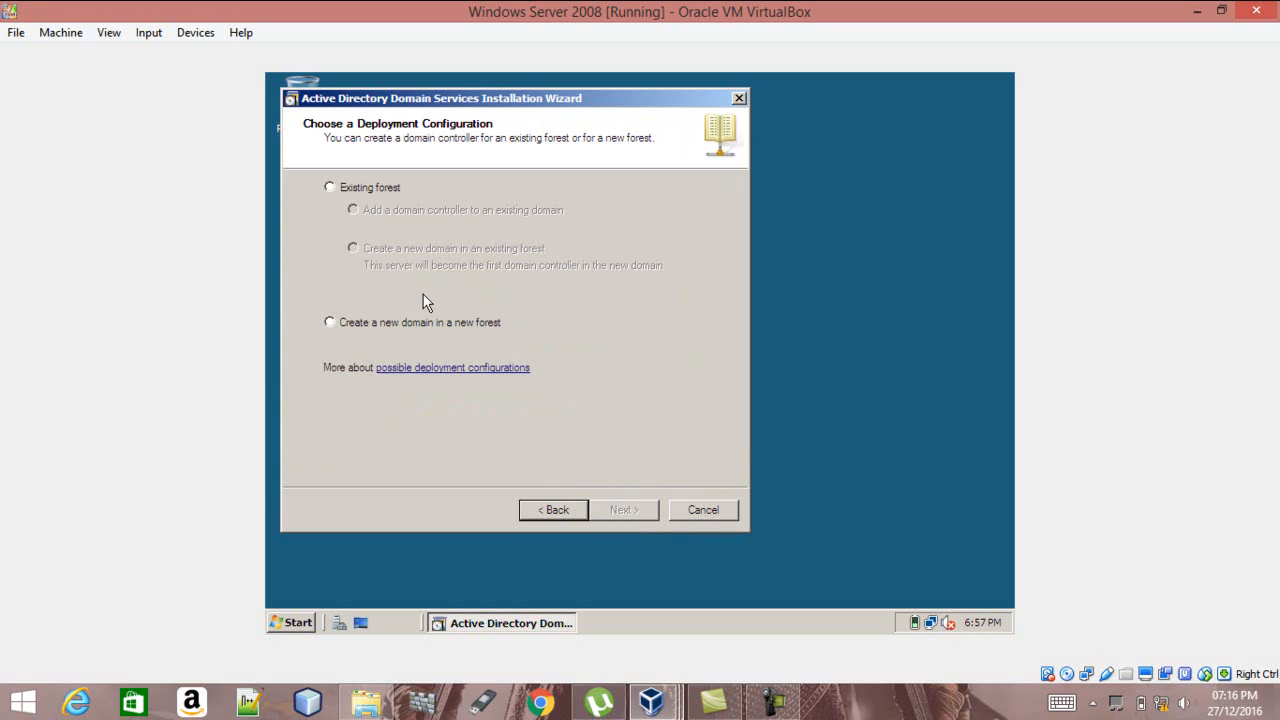
{"action": "left_click", "coordinate": [331, 323]}
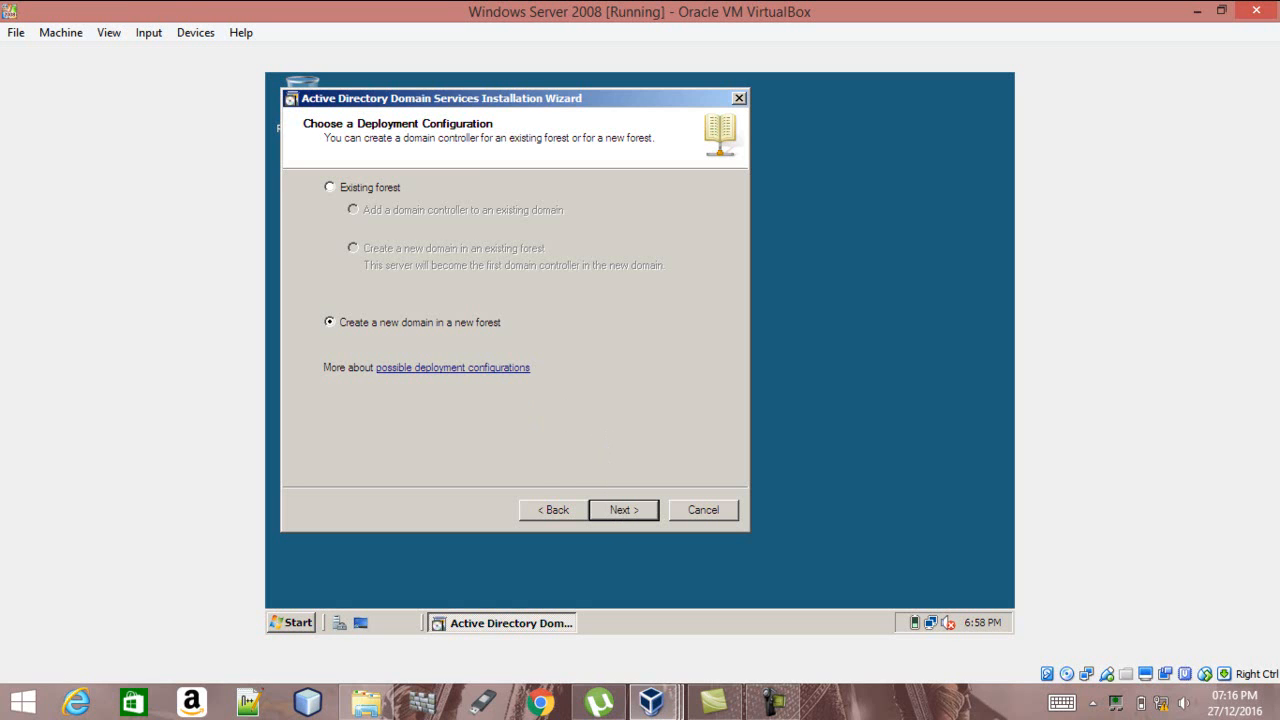
{"action": "left_click", "coordinate": [624, 509]}
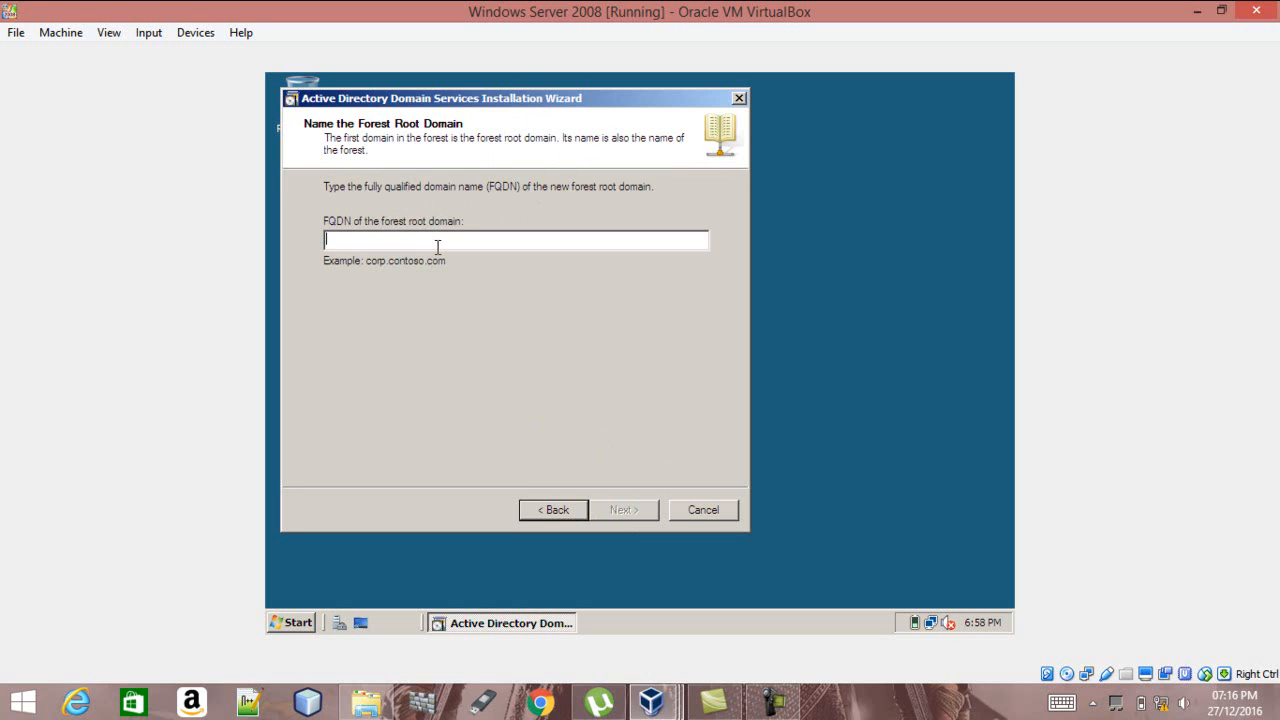
{"action": "type", "text": "Richard.com"}
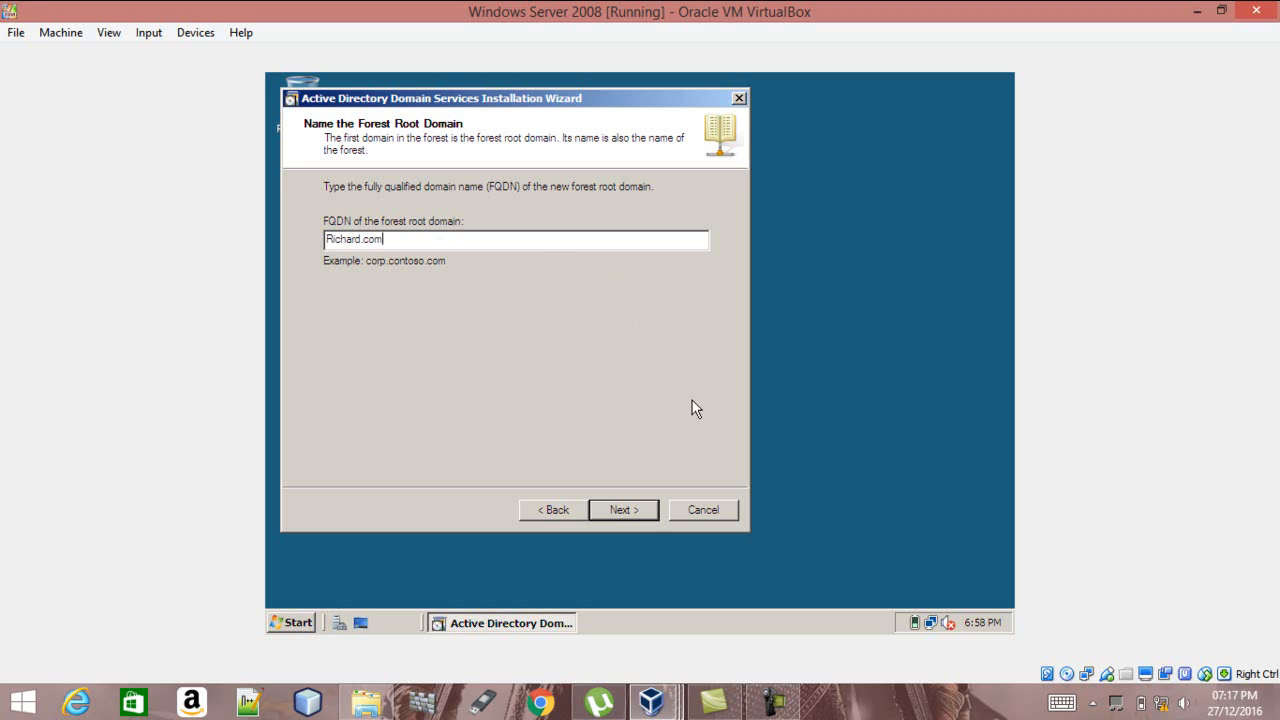
{"action": "left_click", "coordinate": [623, 509]}
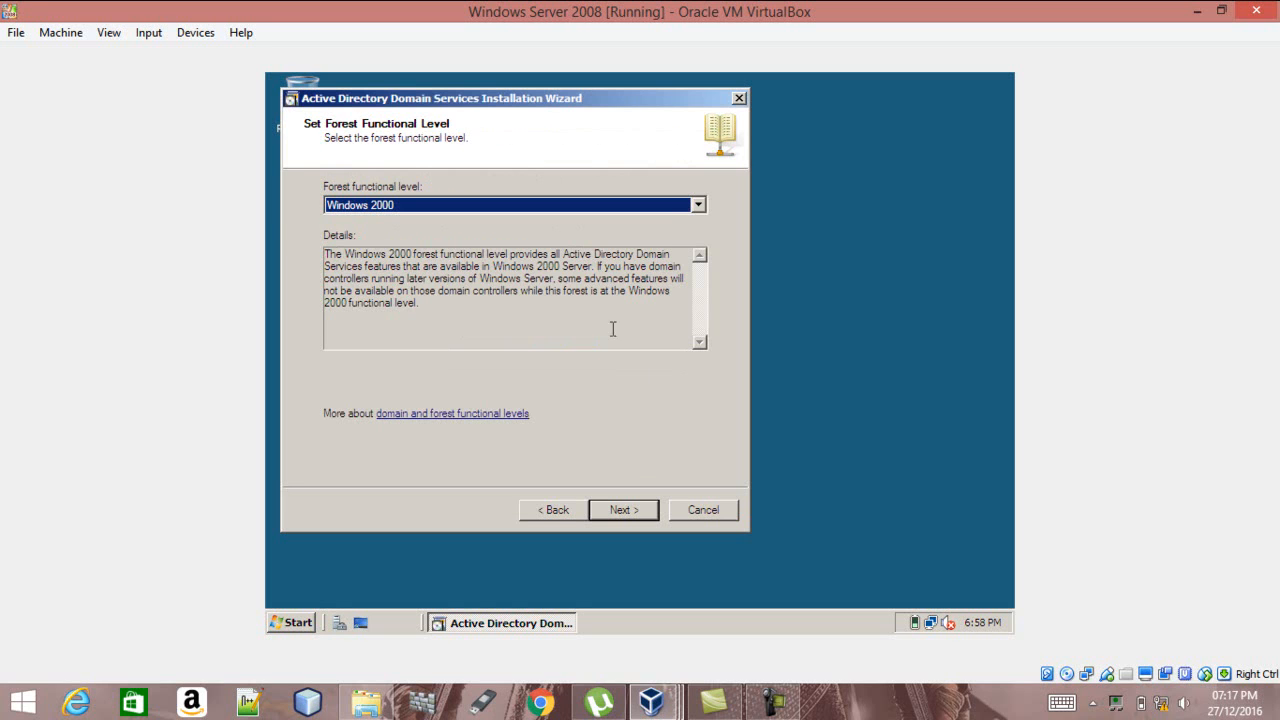
Set the forest functional level to Windows Server 2008 and continue to the additional domain controller options
{"action": "left_click", "coordinate": [699, 208]}
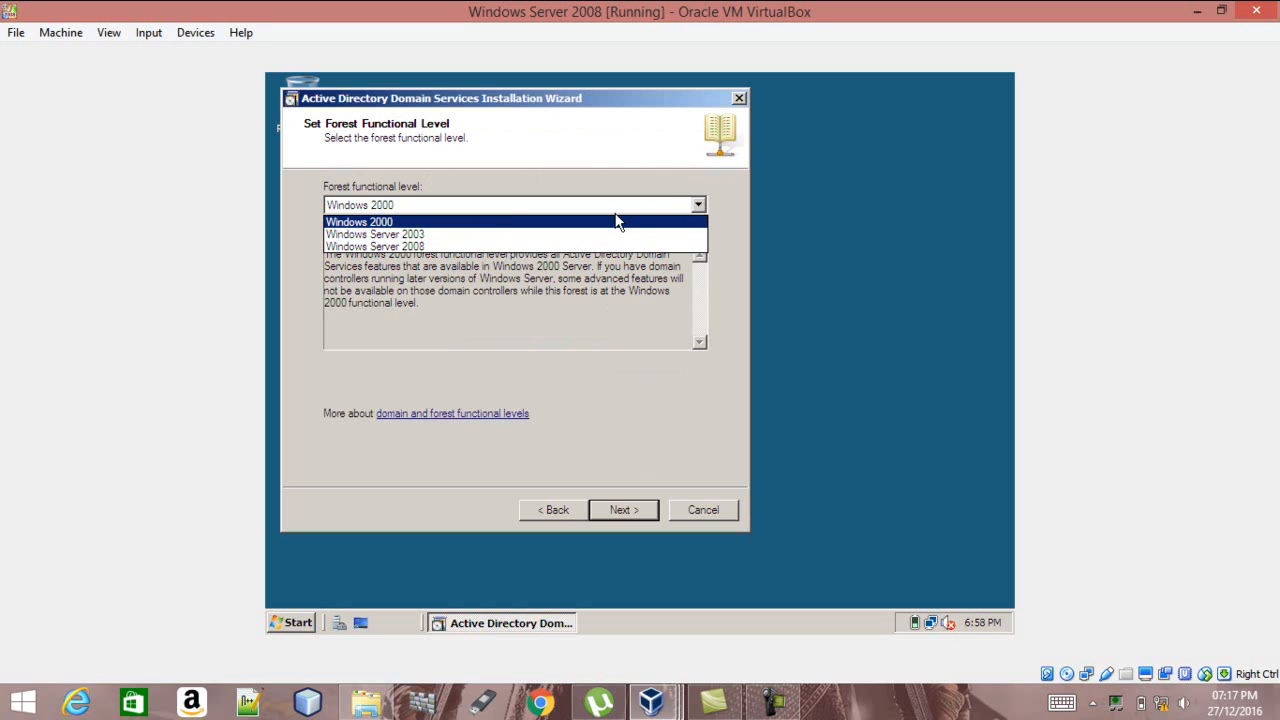
{"action": "left_click", "coordinate": [595, 246]}
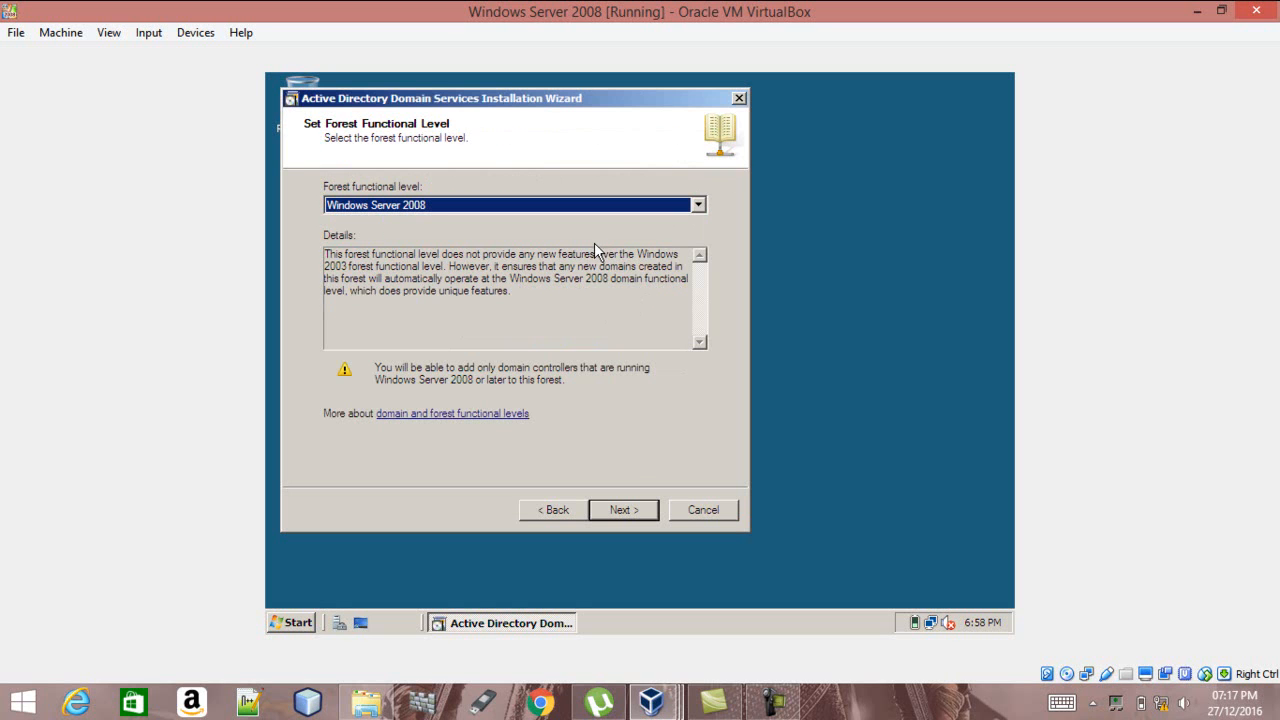
{"action": "left_click", "coordinate": [624, 510]}
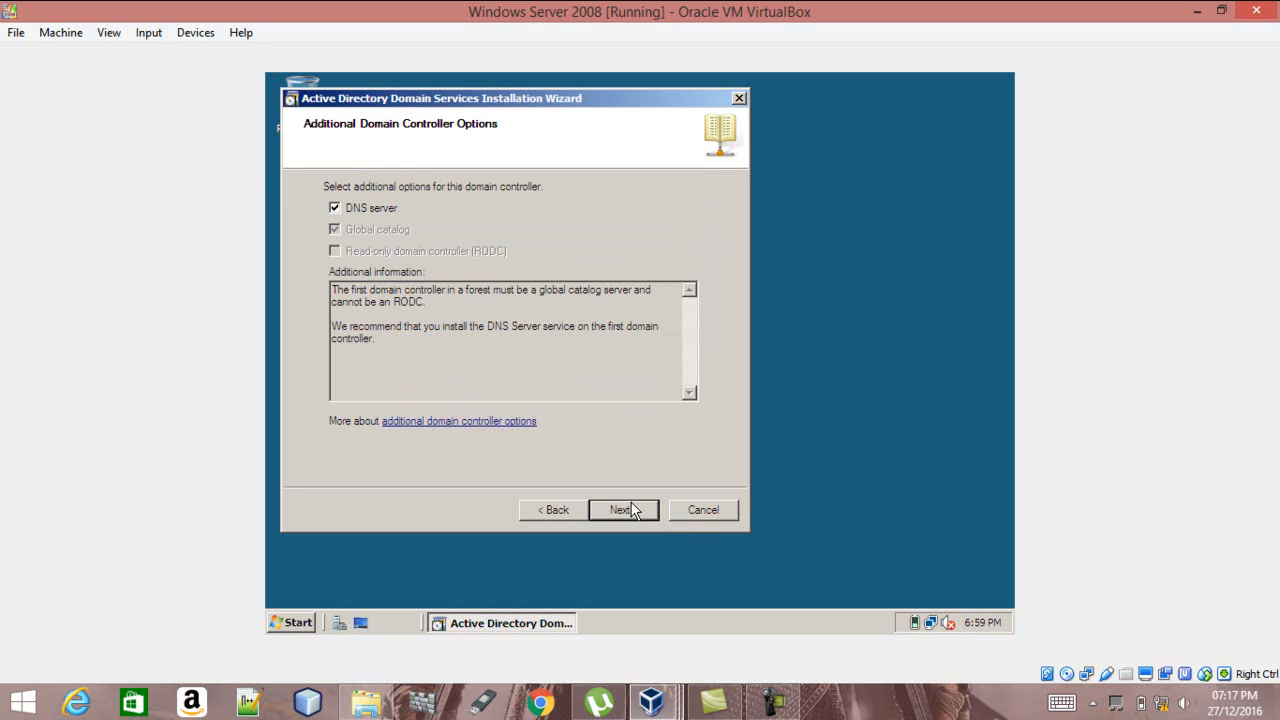
Keep the DNS server option, continue without a DNS delegation, and accept the default database, log and SYSVOL folders
{"action": "left_click", "coordinate": [631, 510]}
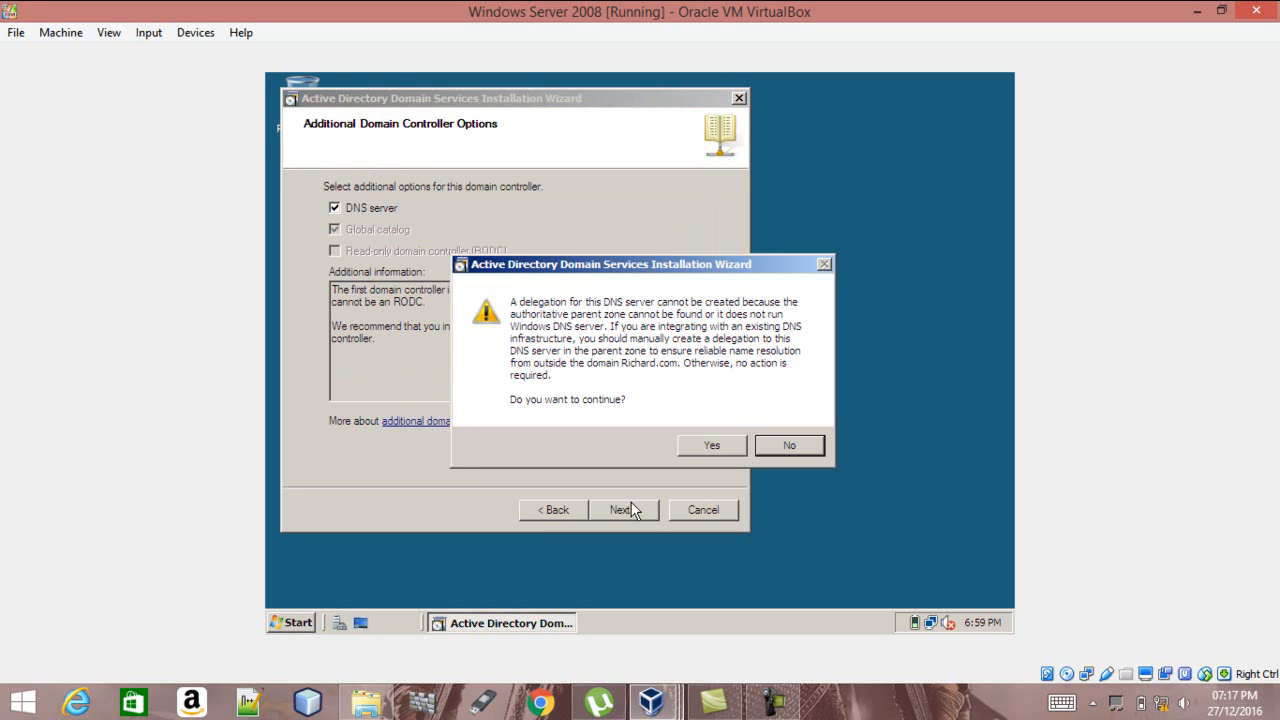
{"action": "left_click", "coordinate": [702, 446]}
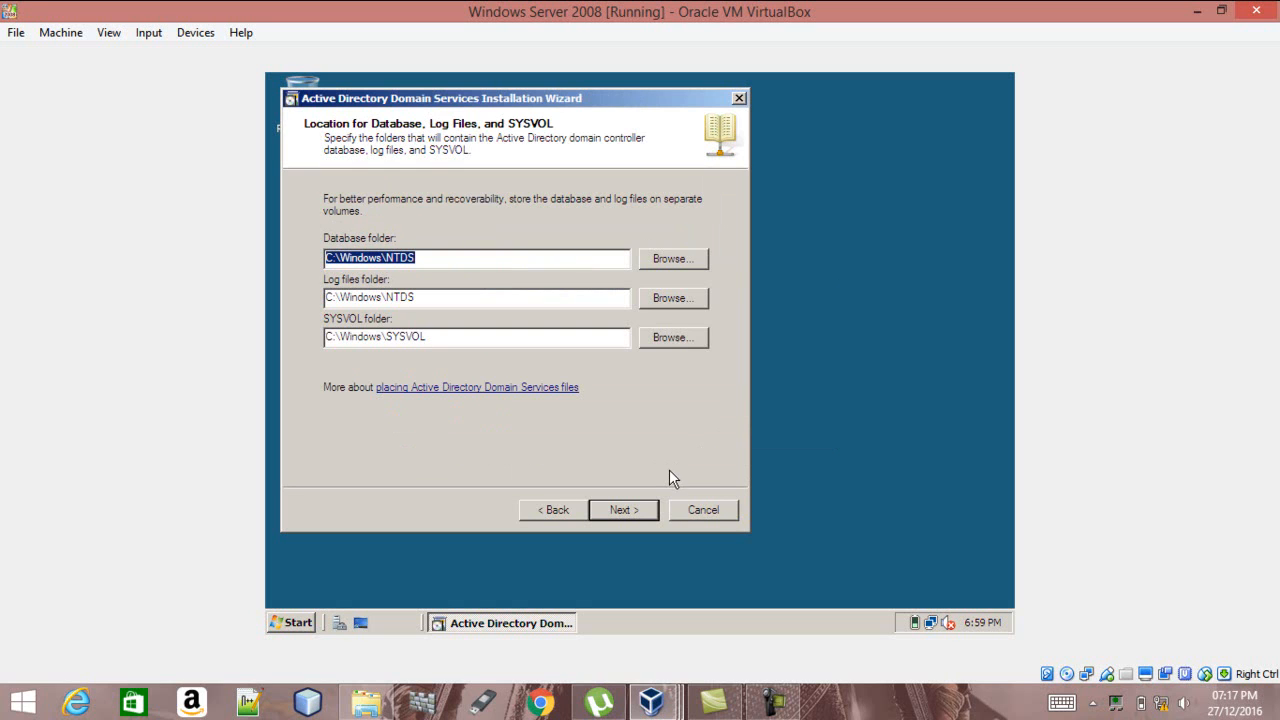
{"action": "left_click", "coordinate": [626, 510]}
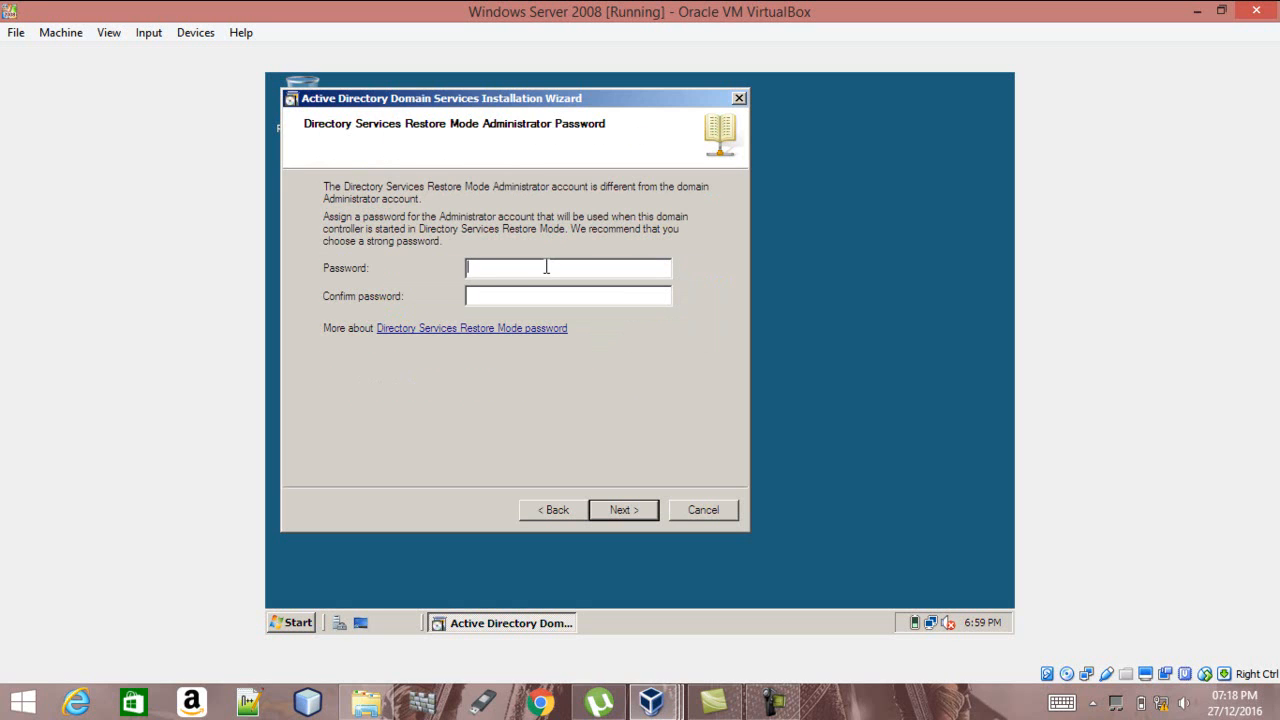
Enter and confirm the Directory Services Restore Mode administrator password, and proceed to the summary
{"action": "key", "text": "Caps_Lock"}
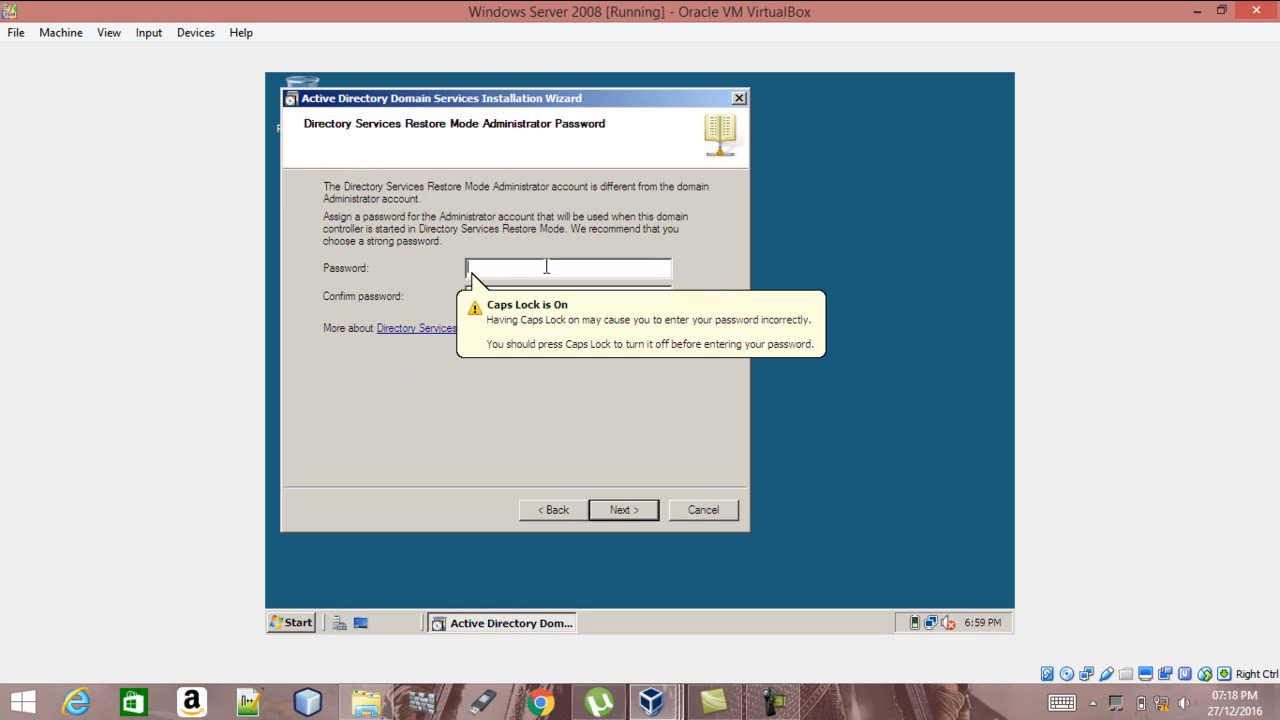
{"action": "key", "text": "Caps_Lock"}
{"action": "key", "text": "Caps_Lock"}
{"action": "type", "text": "P@"}
{"action": "key", "text": "BackSpace"}
{"action": "key", "text": "BackSpace"}
{"action": "key", "text": "Caps_Lock"}
{"action": "type", "text": "•••••••••••"}
{"action": "left_click", "coordinate": [535, 293]}
{"action": "type", "text": "•••••••••"}
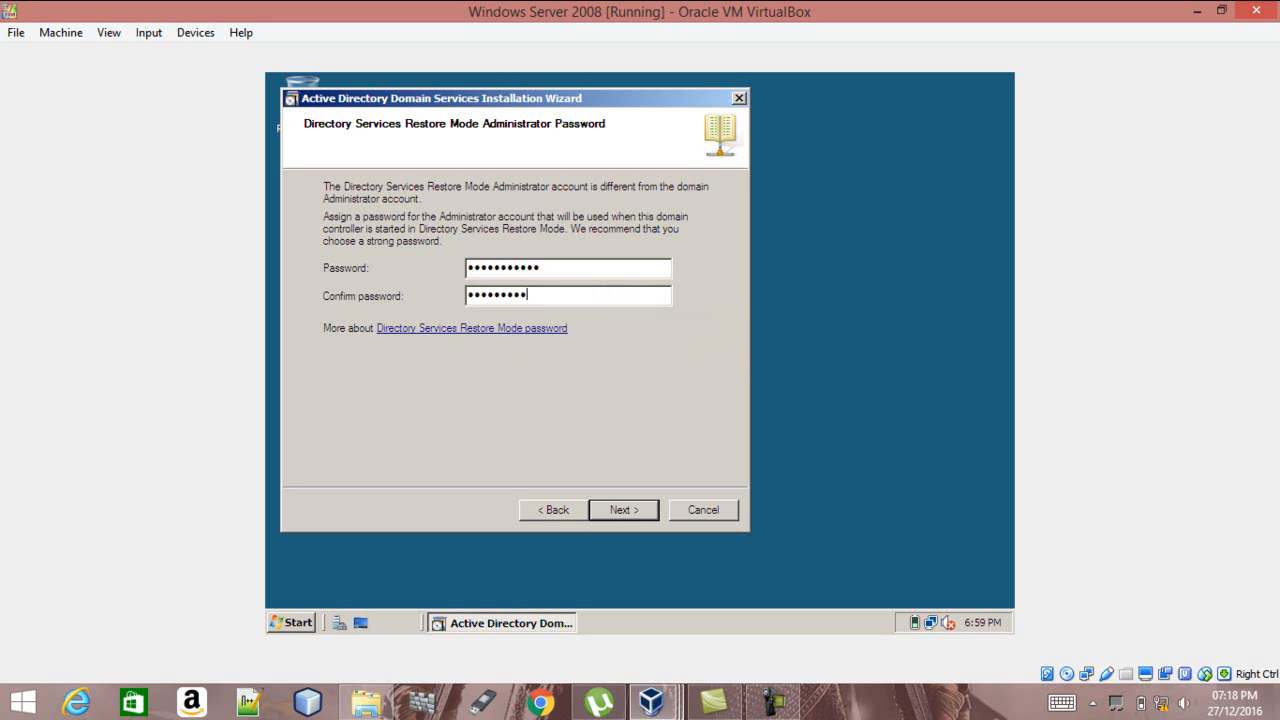
{"action": "type", "text": "••"}
{"action": "left_click", "coordinate": [630, 512]}
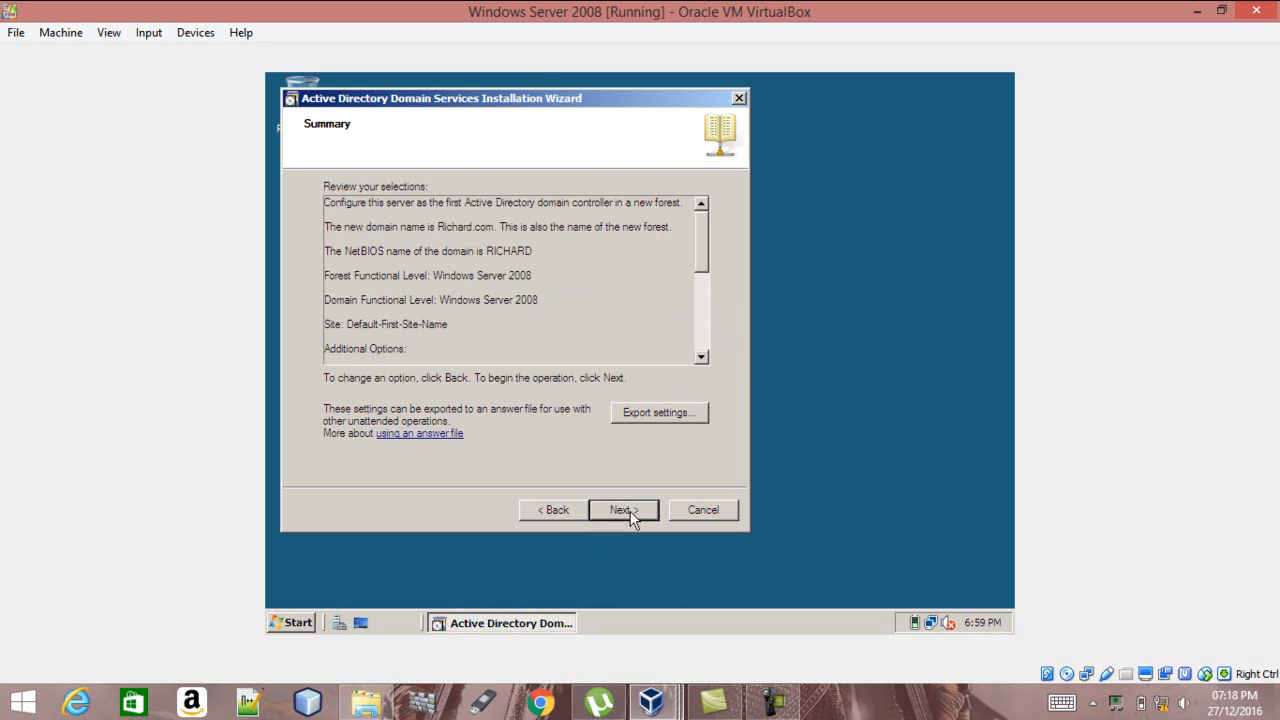
Begin configuring Active Directory Domain Services with the reviewed selections and enable Reboot on completion
{"action": "left_click", "coordinate": [623, 510]}
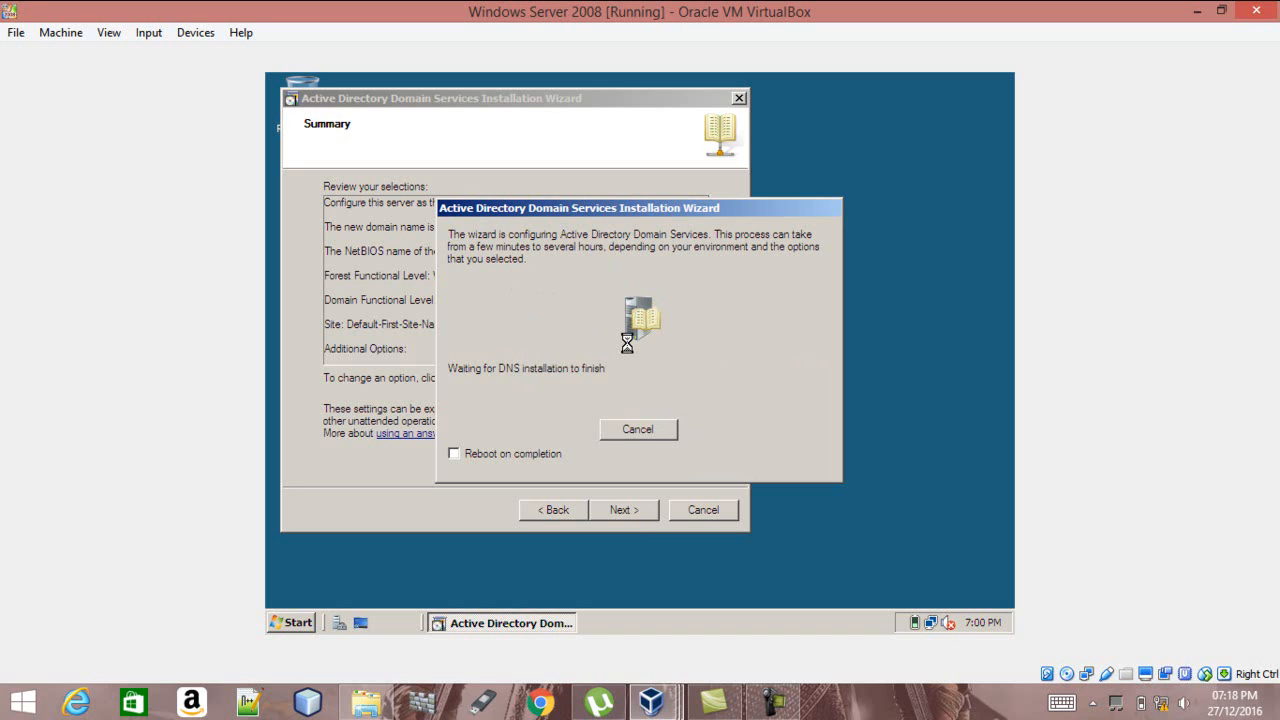
{"action": "left_click", "coordinate": [460, 455]}
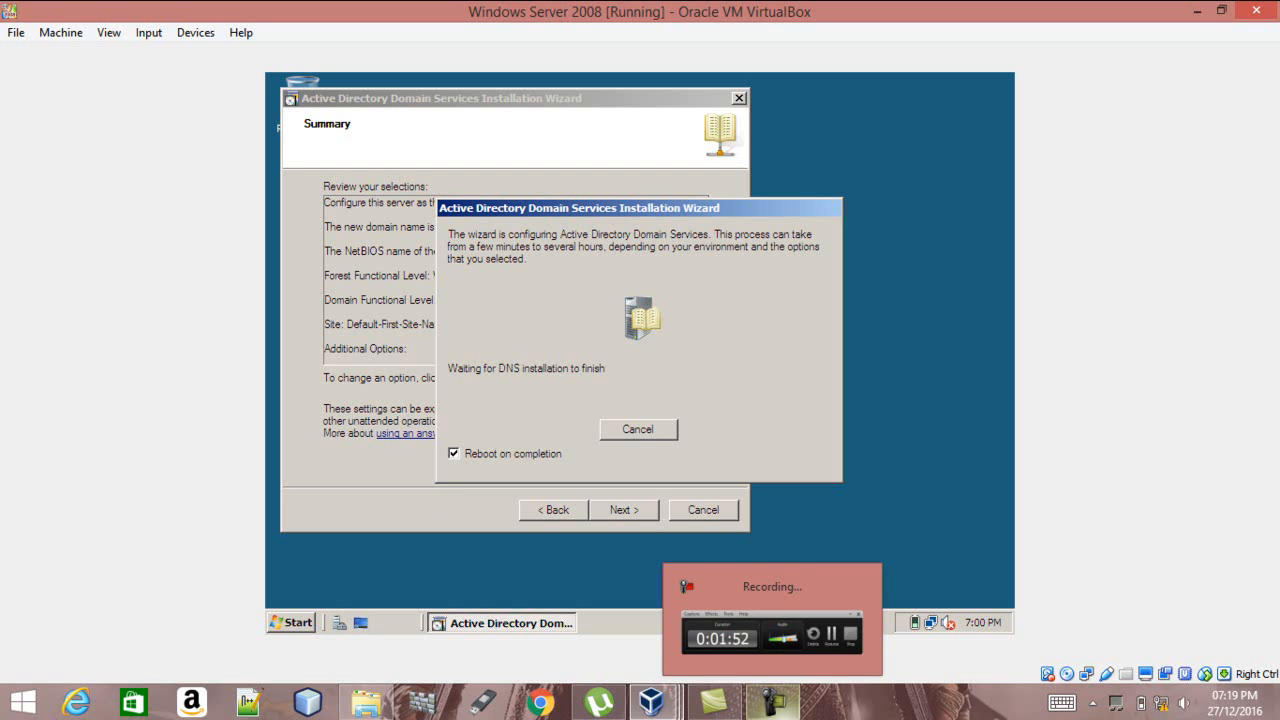
{"action": "left_click", "coordinate": [773, 703]}
{"action": "left_click", "coordinate": [773, 703]}
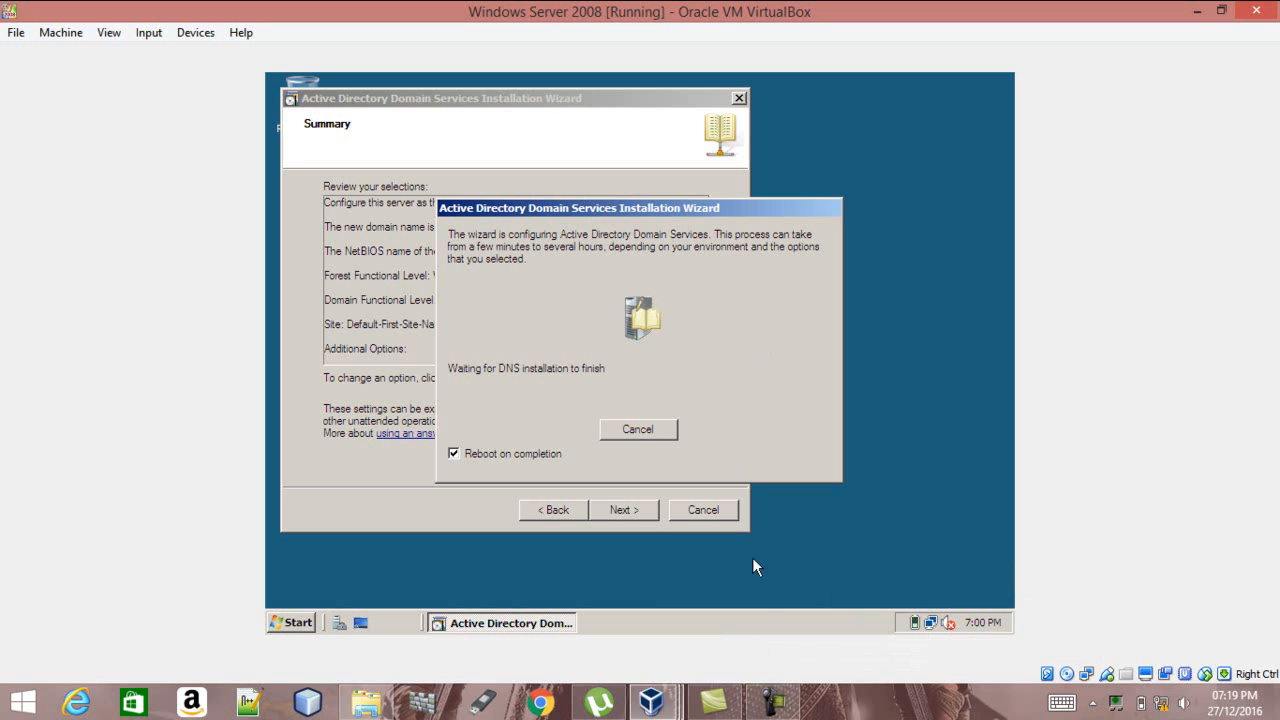
{"action": "left_click", "coordinate": [773, 702]}
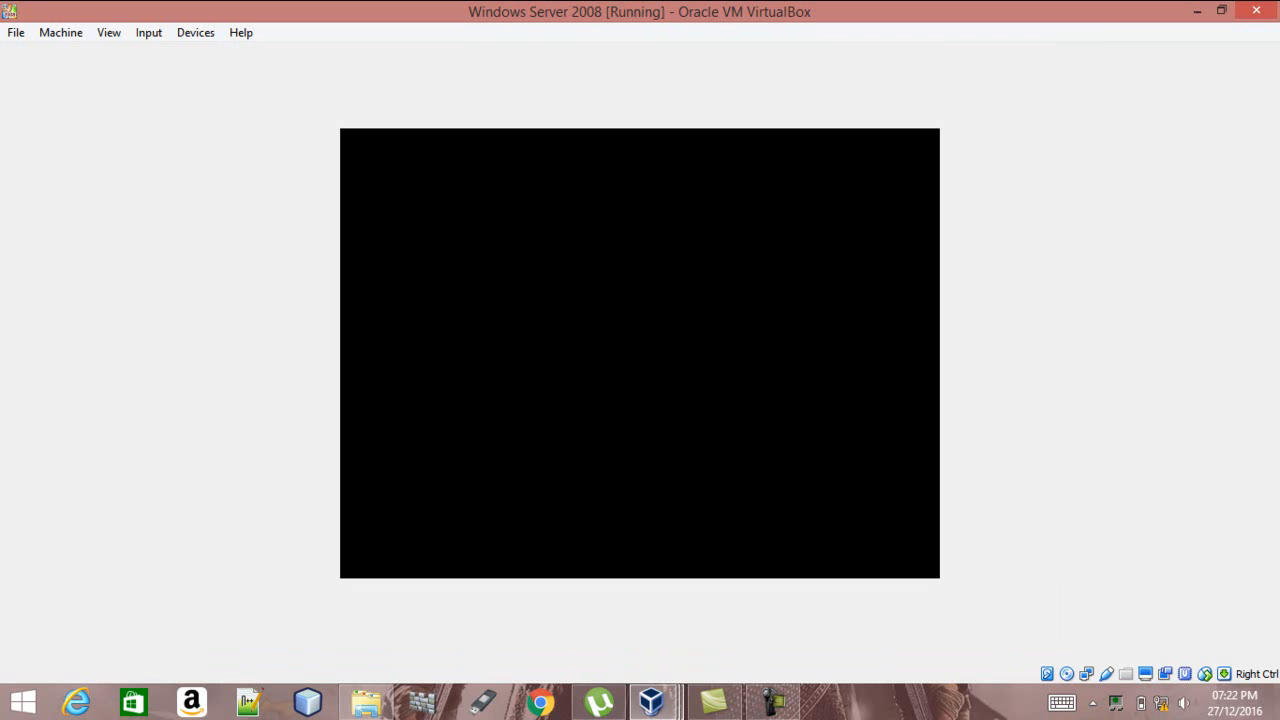
{"action": "left_click", "coordinate": [773, 702]}
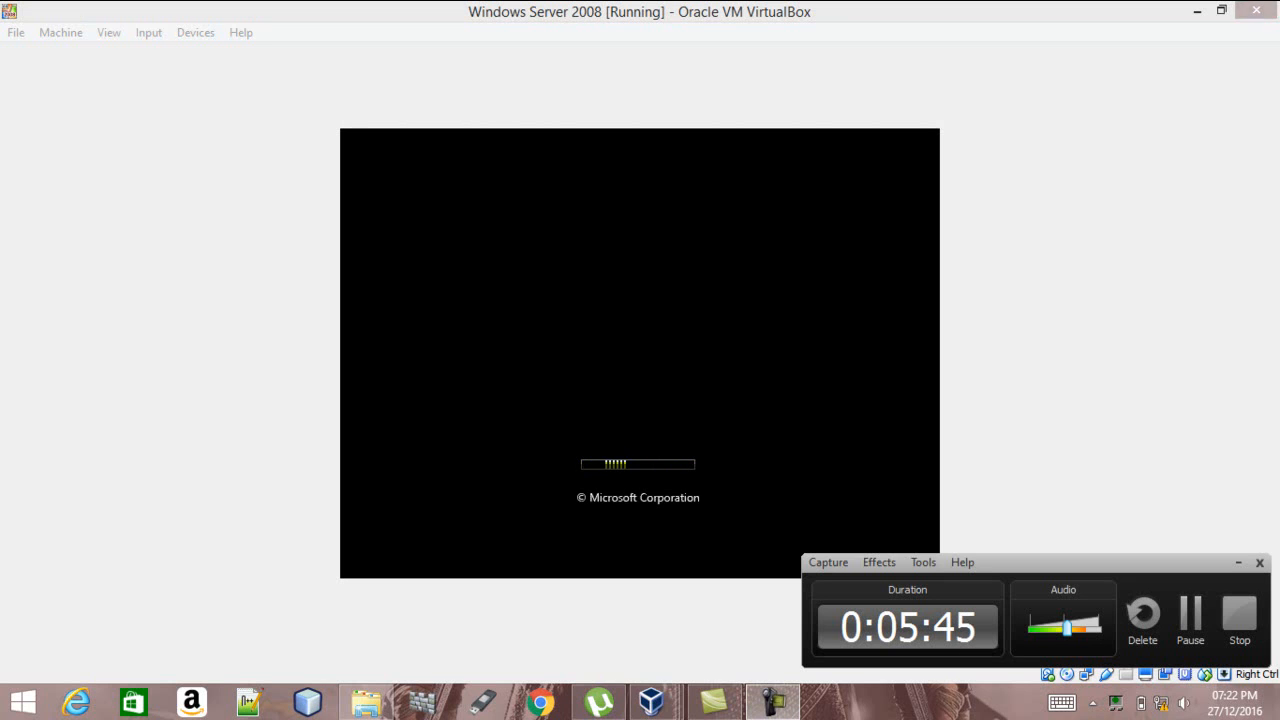
{"action": "left_click", "coordinate": [1100, 90]}
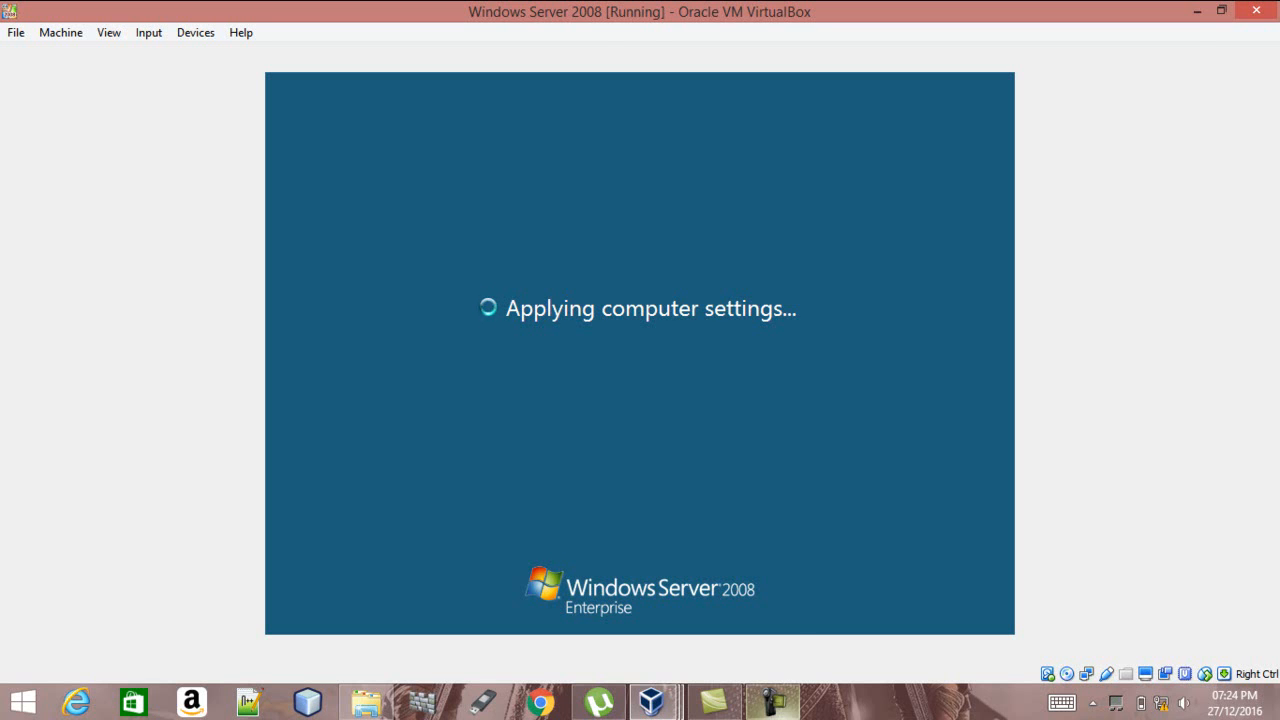
{"action": "left_click", "coordinate": [773, 702]}
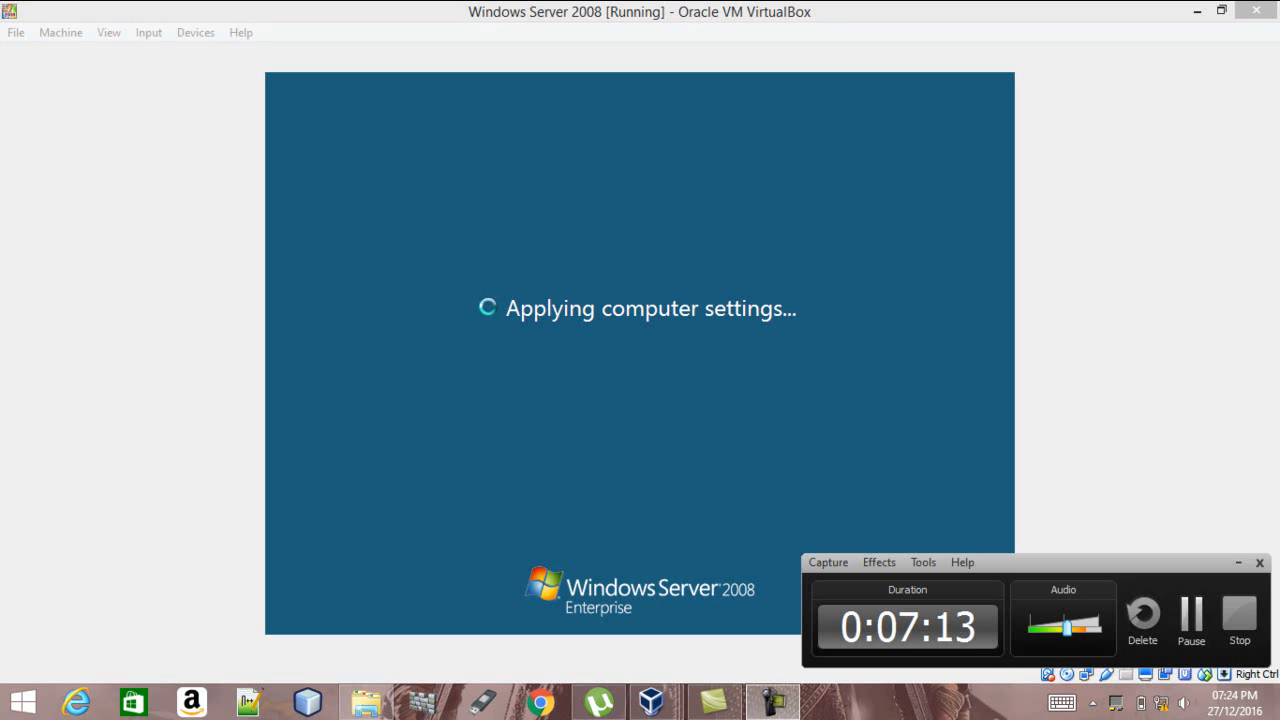
{"action": "left_click", "coordinate": [1190, 618]}
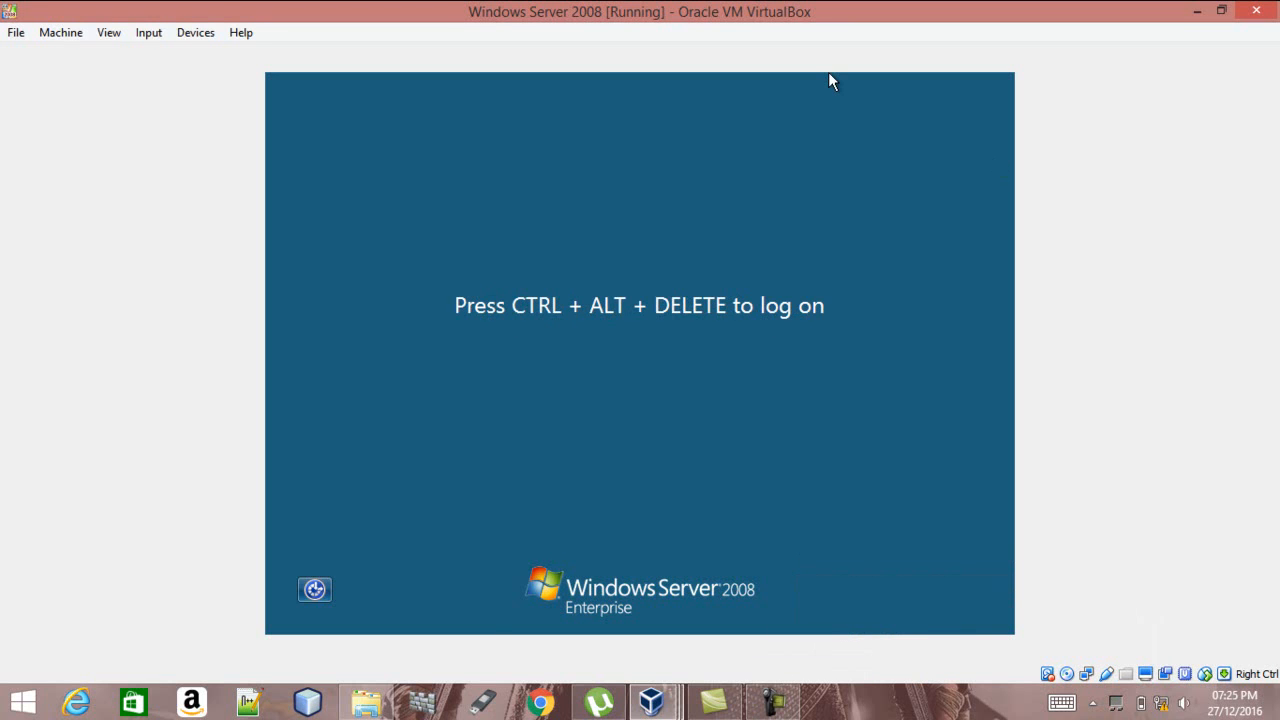
Send Ctrl+Alt+Del to the virtual machine and log on to the domain Administrator account with its password
{"action": "left_click", "coordinate": [148, 32]}
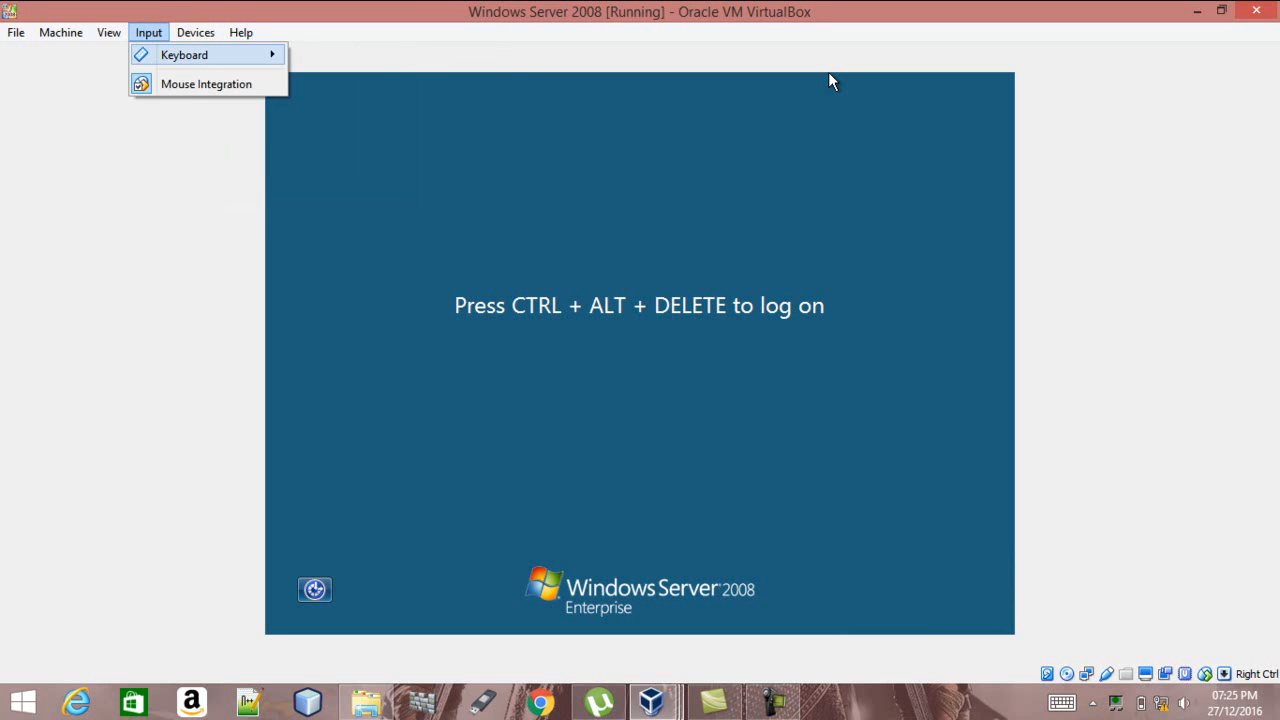
{"action": "mouse_move", "coordinate": [184, 55]}
{"action": "left_click", "coordinate": [358, 86]}
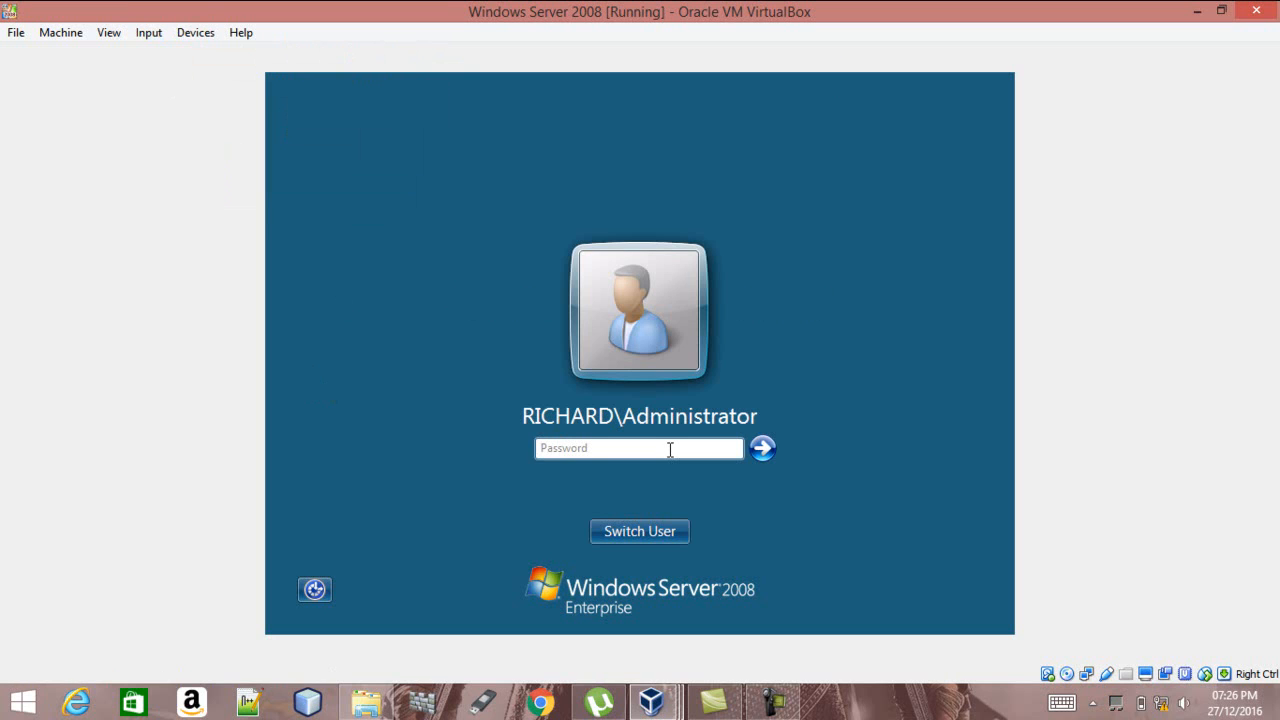
{"action": "key", "text": "Caps_Lock"}
{"action": "type", "text": "•••••••••••"}
{"action": "key", "text": "Return"}
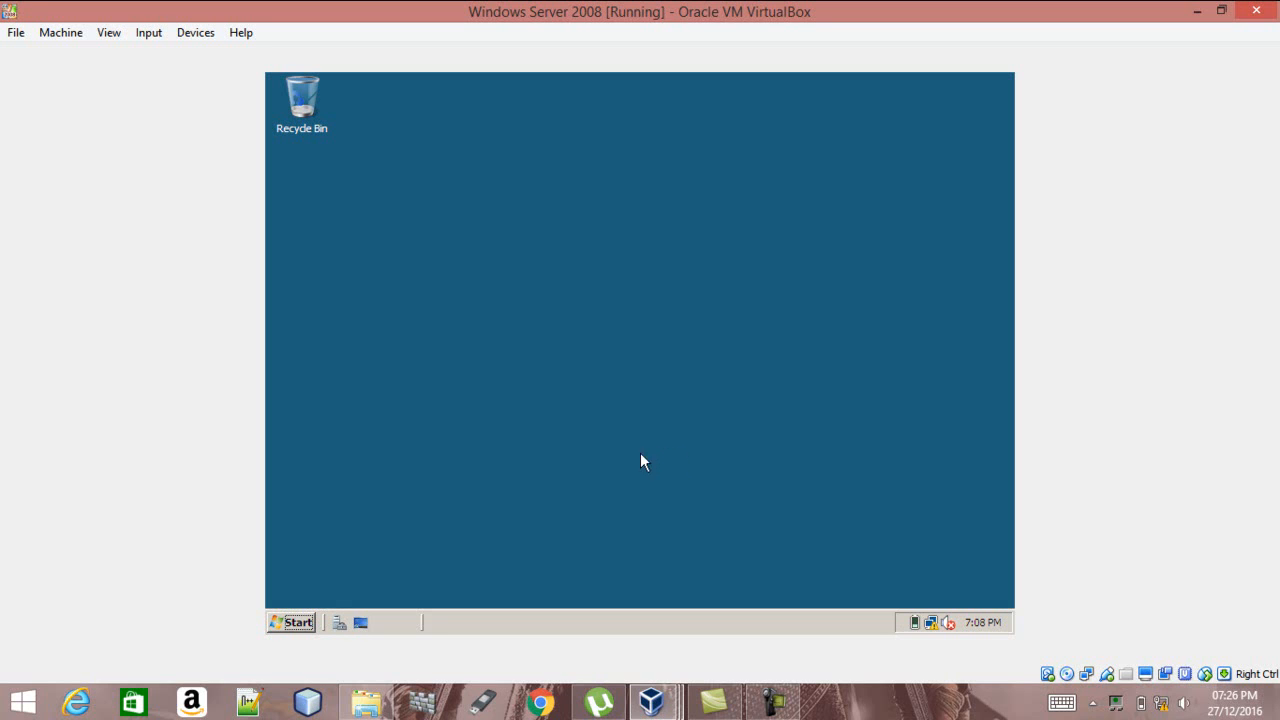
Open the server's Network view to check the computers and their workgroups, and minimize that window
{"action": "left_click", "coordinate": [291, 624]}
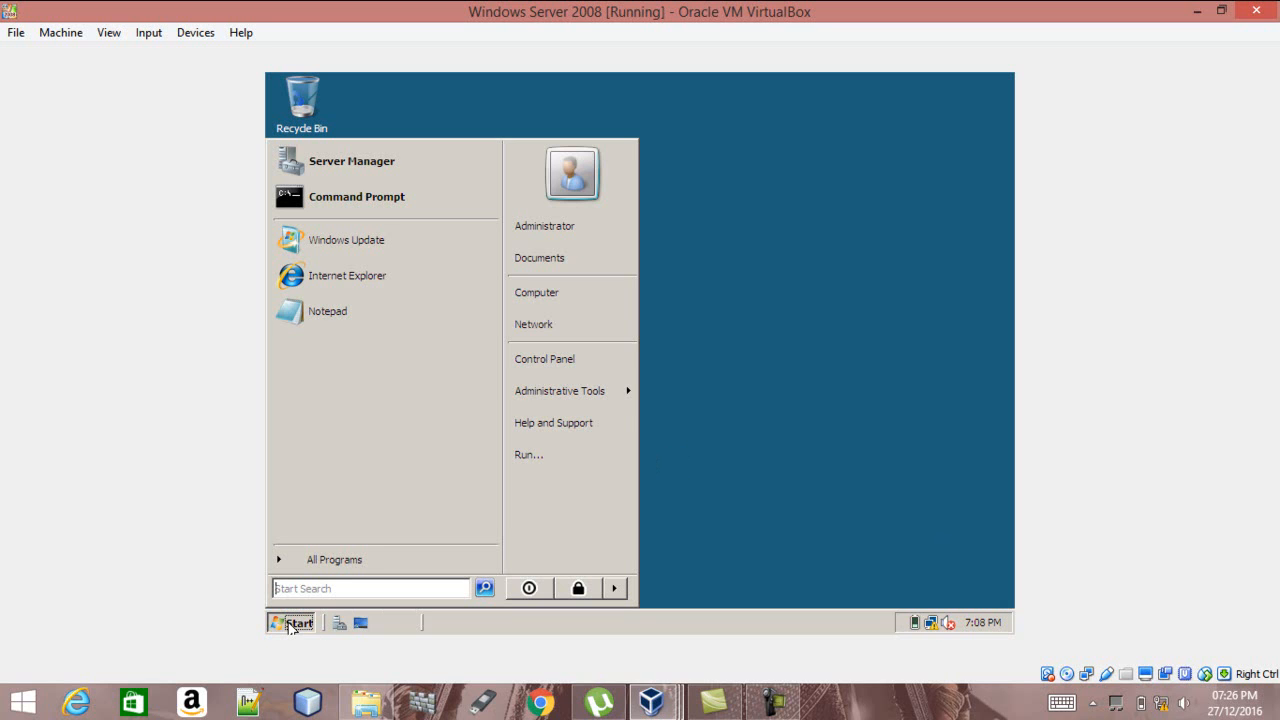
{"action": "left_click", "coordinate": [600, 324]}
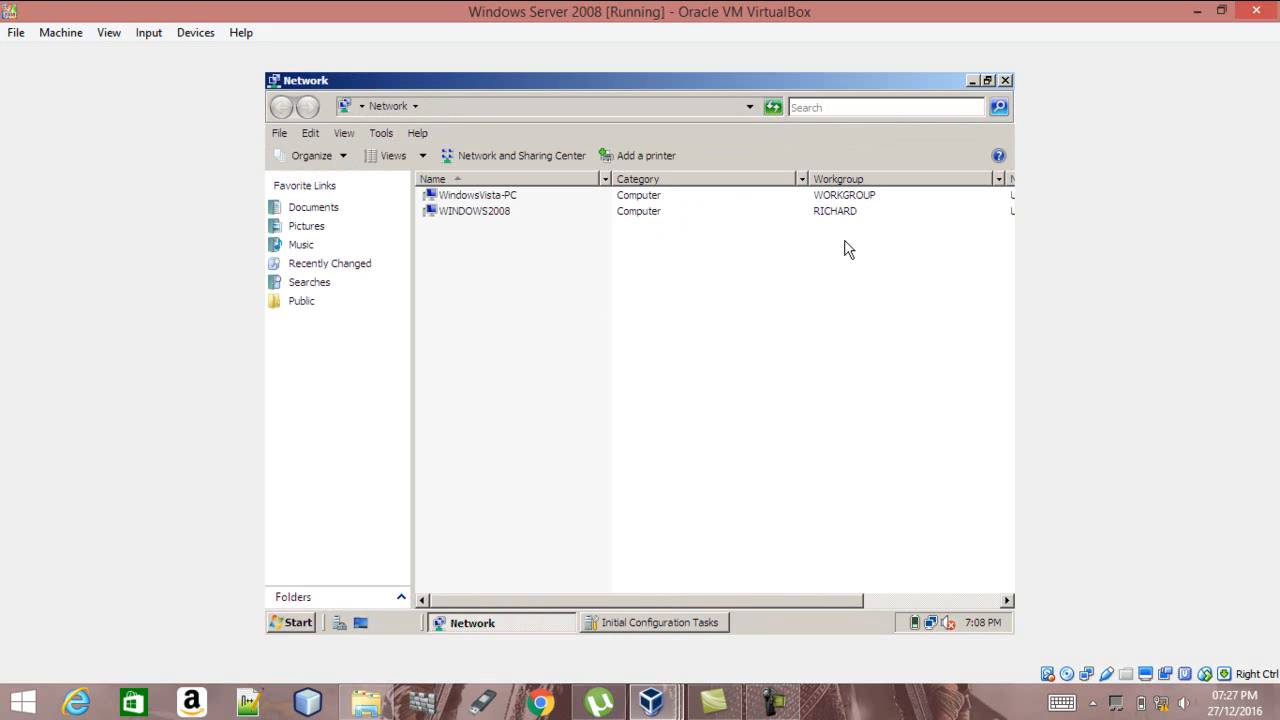
{"action": "left_click", "coordinate": [972, 81]}
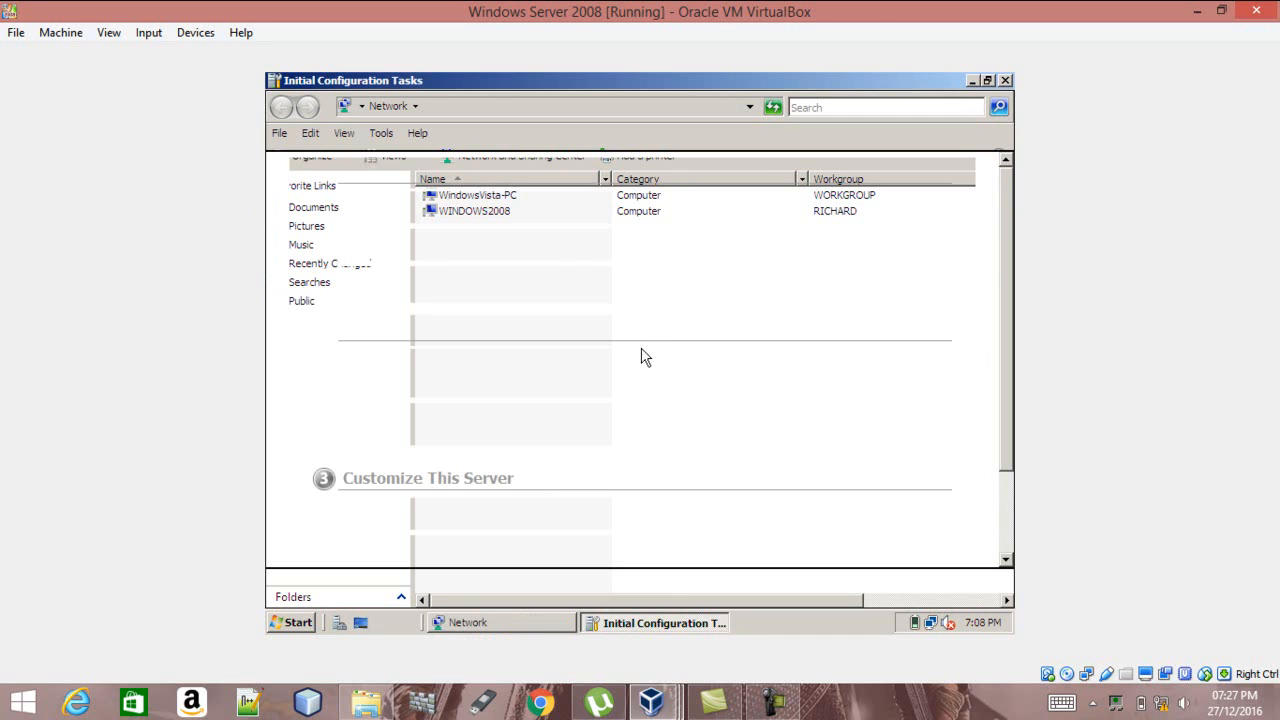
Close the Initial Configuration Tasks and Server Manager windows
{"action": "left_click", "coordinate": [1006, 81]}
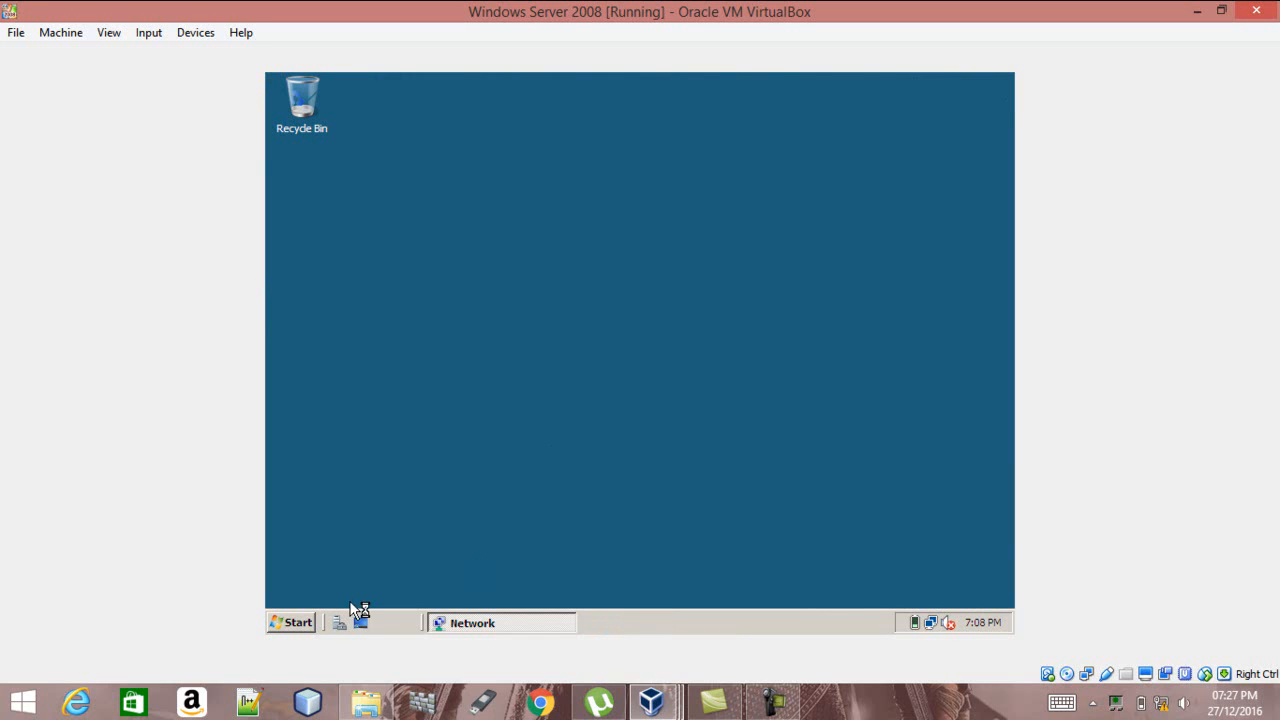
{"action": "left_click", "coordinate": [298, 624]}
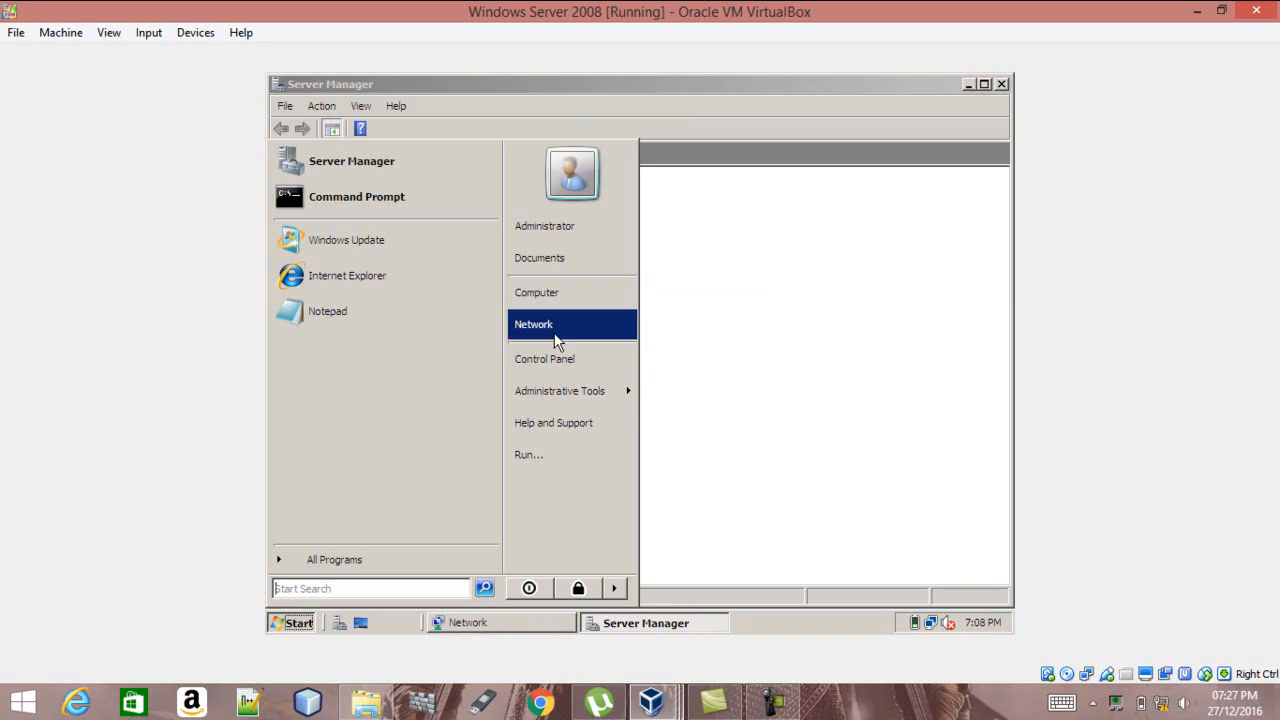
{"action": "left_click", "coordinate": [872, 160]}
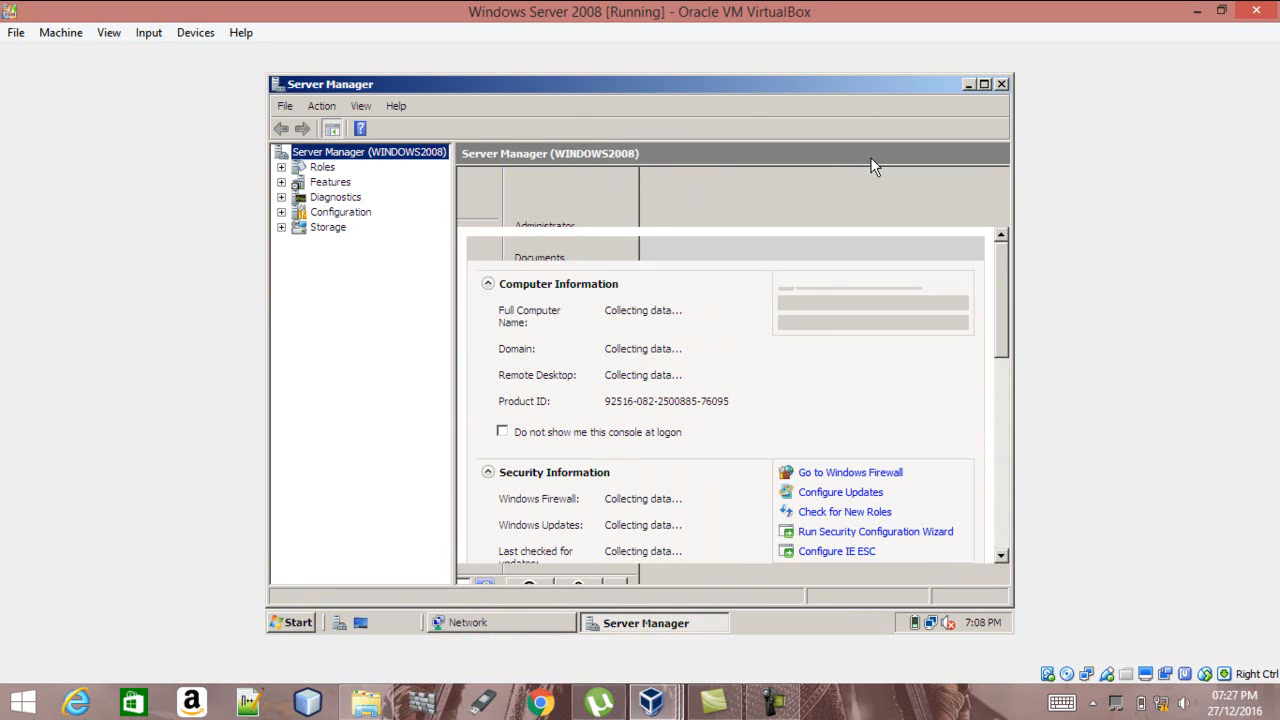
{"action": "left_click", "coordinate": [1002, 86]}
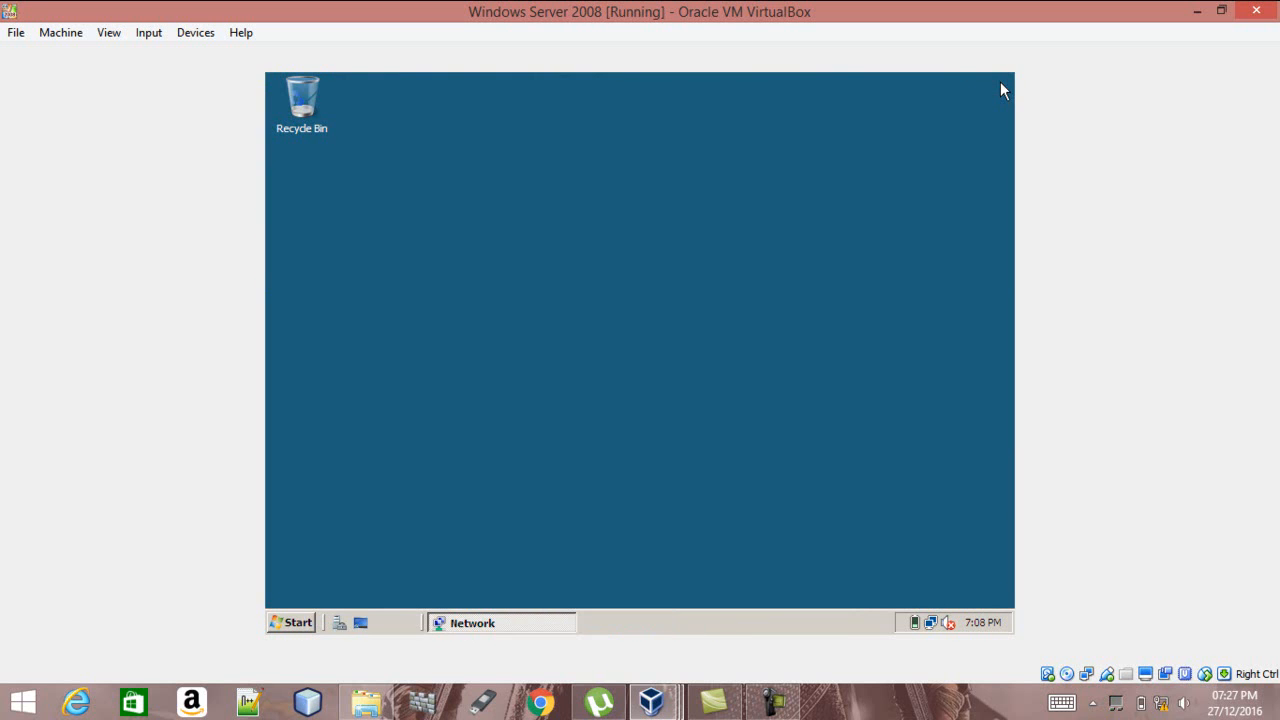
Open Active Directory Users and Computers and display the contents of the Richard.com domain
{"action": "left_click", "coordinate": [293, 625]}
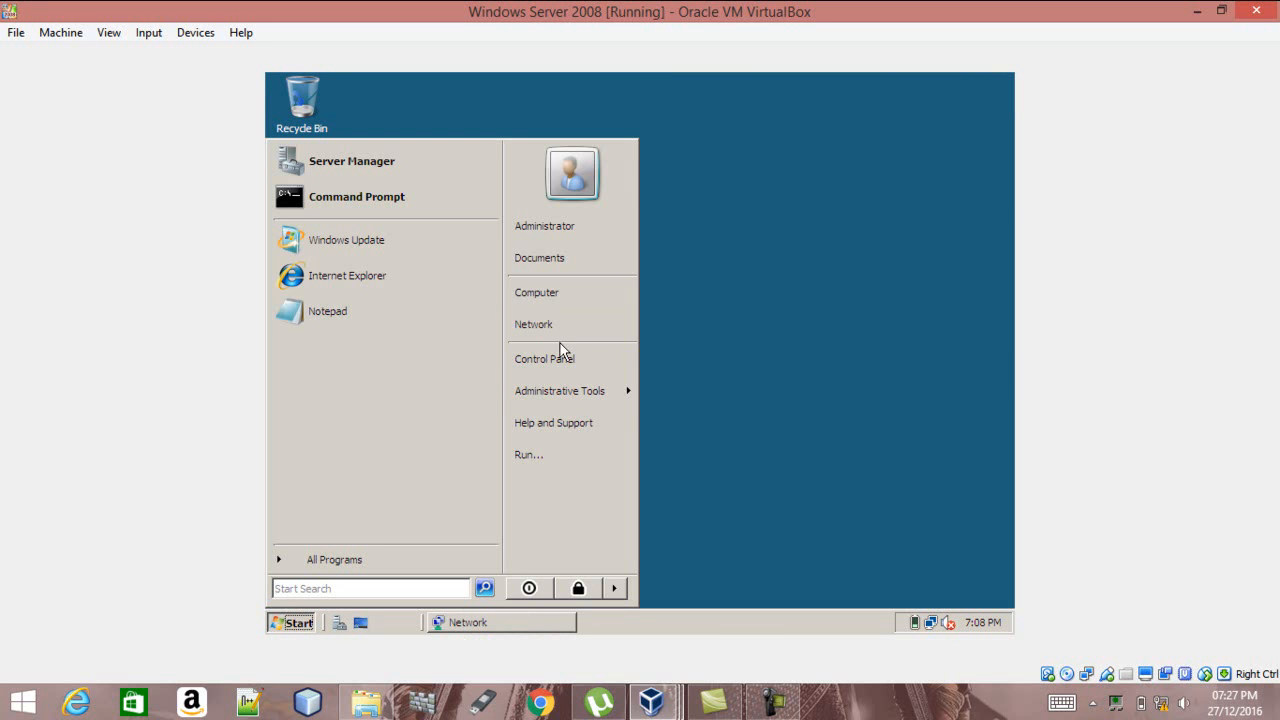
{"action": "mouse_move", "coordinate": [567, 395]}
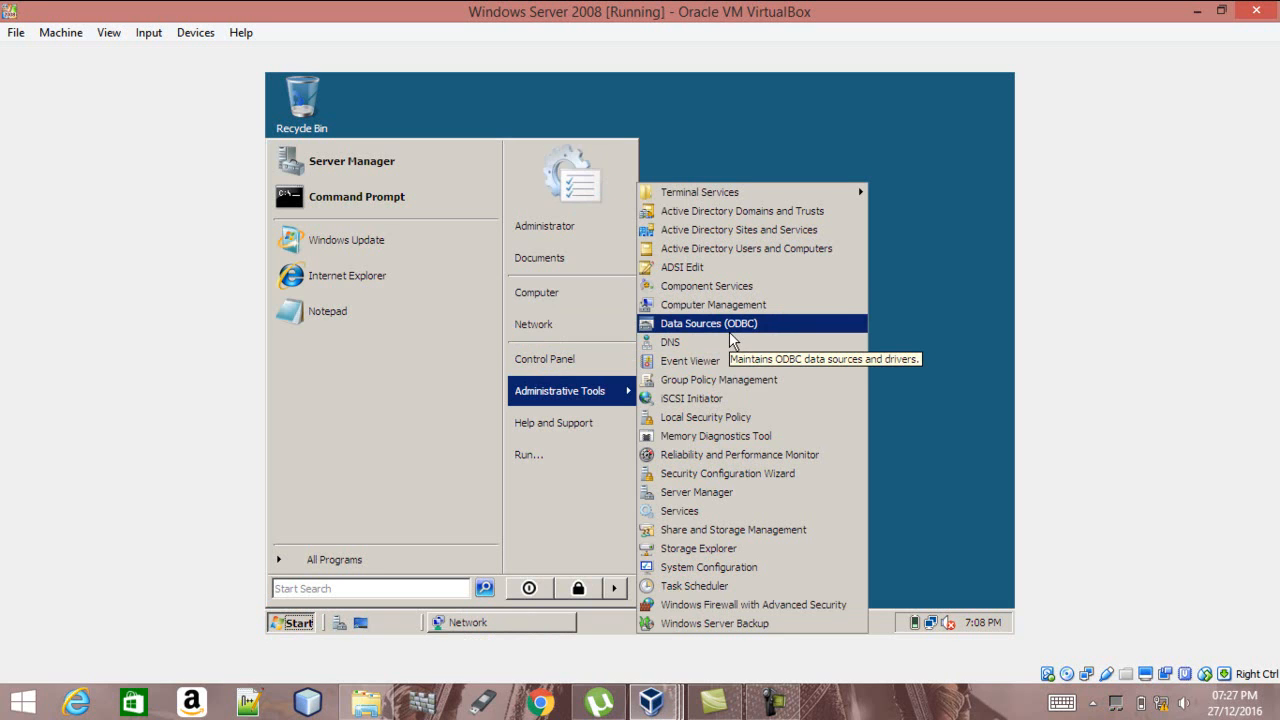
{"action": "left_click", "coordinate": [757, 251]}
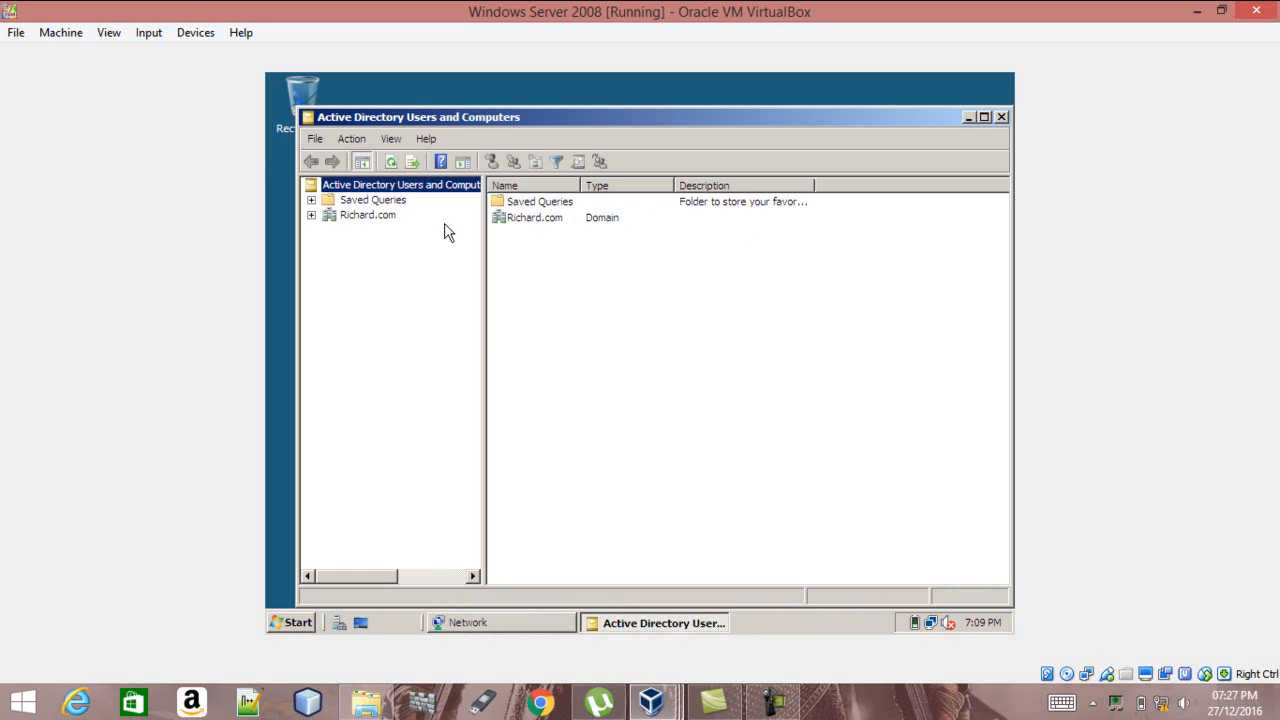
{"action": "left_click", "coordinate": [378, 217]}
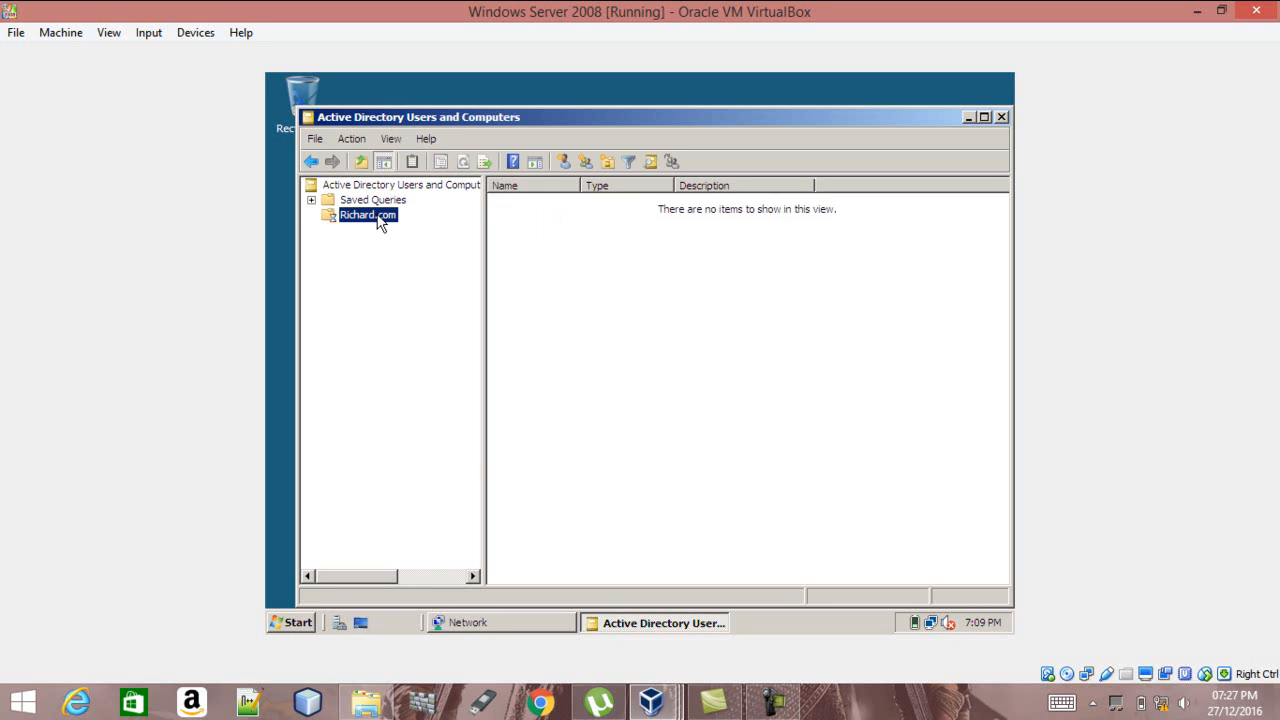
Create a new computer object named WindowVista in the Richard.com domain
{"action": "right_click", "coordinate": [379, 217]}
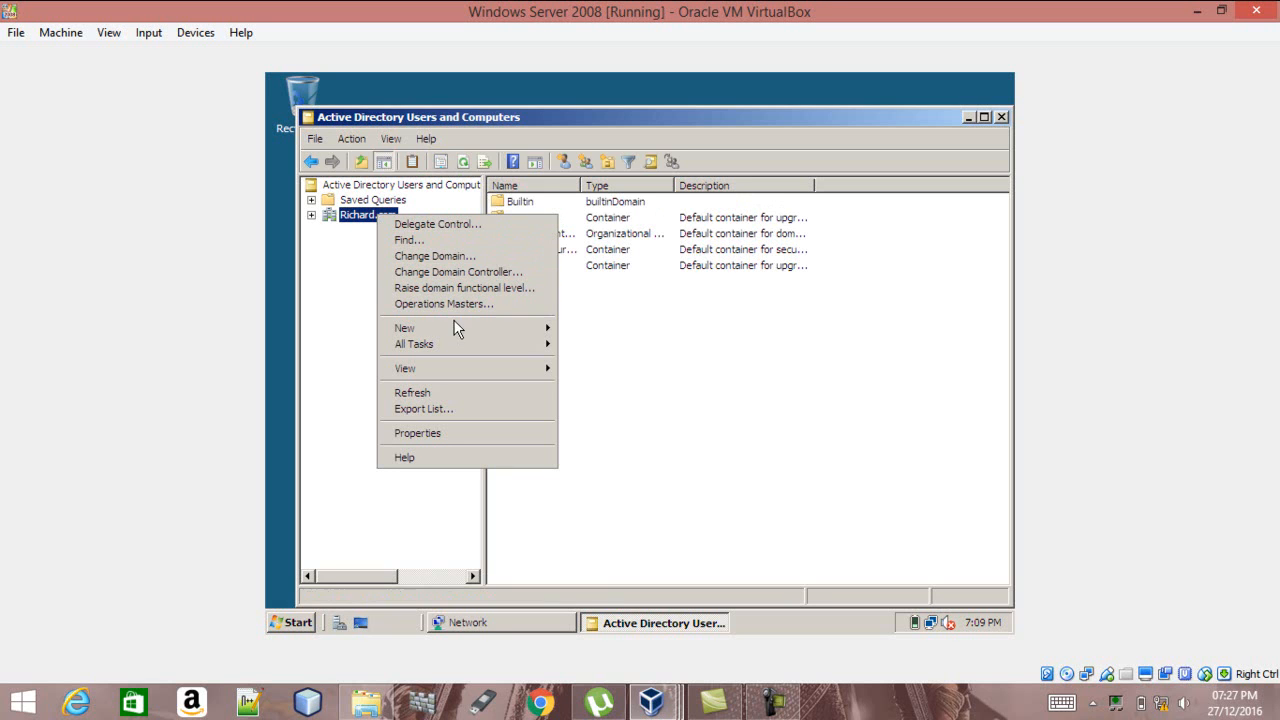
{"action": "mouse_move", "coordinate": [457, 329]}
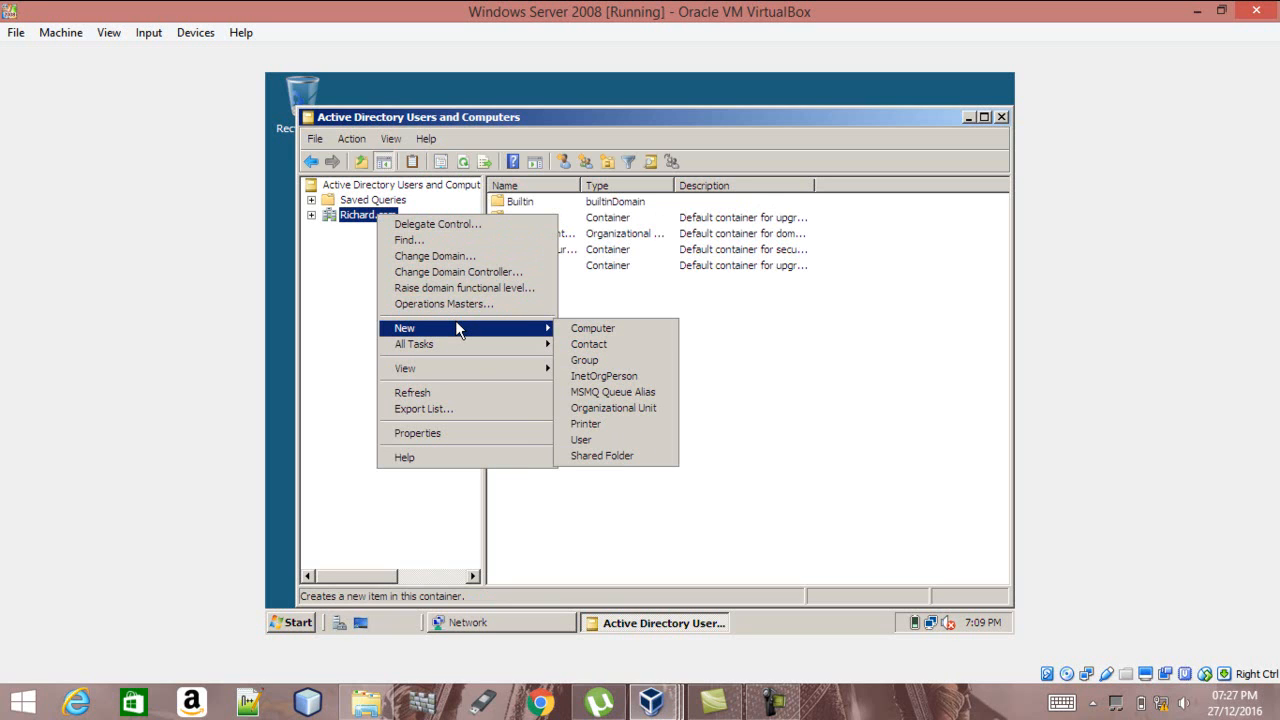
{"action": "left_click", "coordinate": [593, 330]}
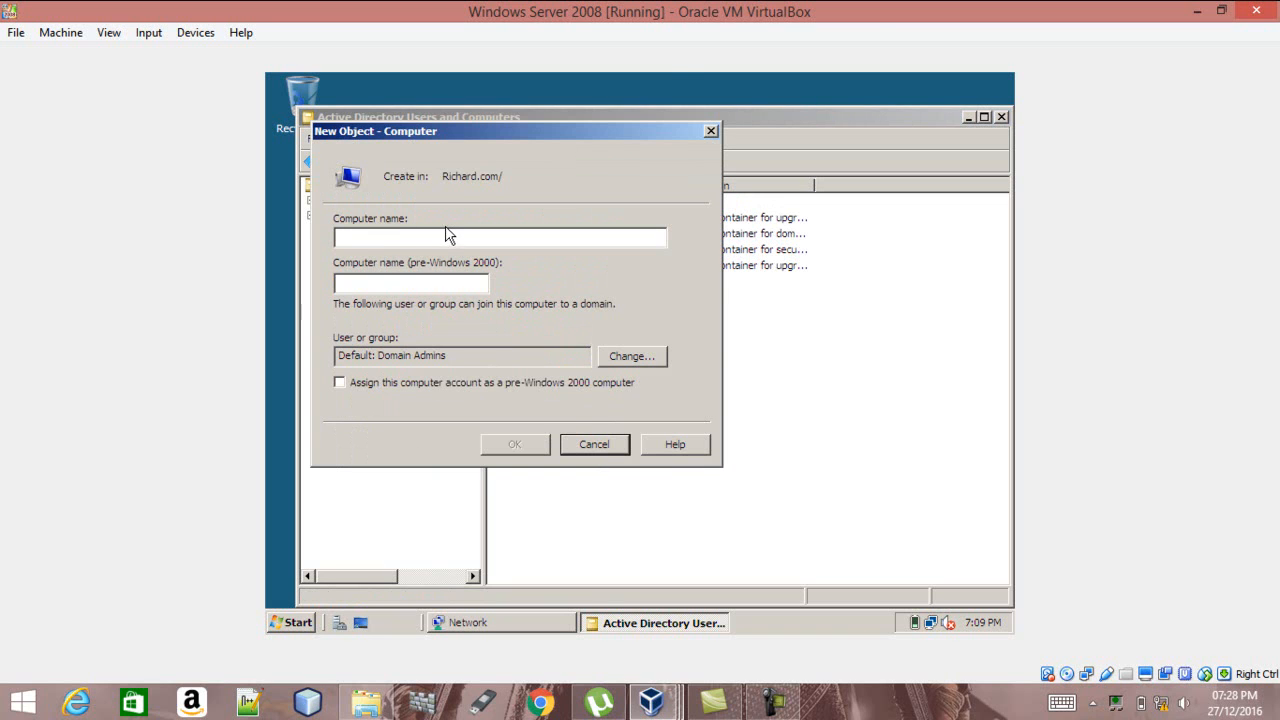
{"action": "left_click", "coordinate": [442, 234]}
{"action": "type", "text": "Window"}
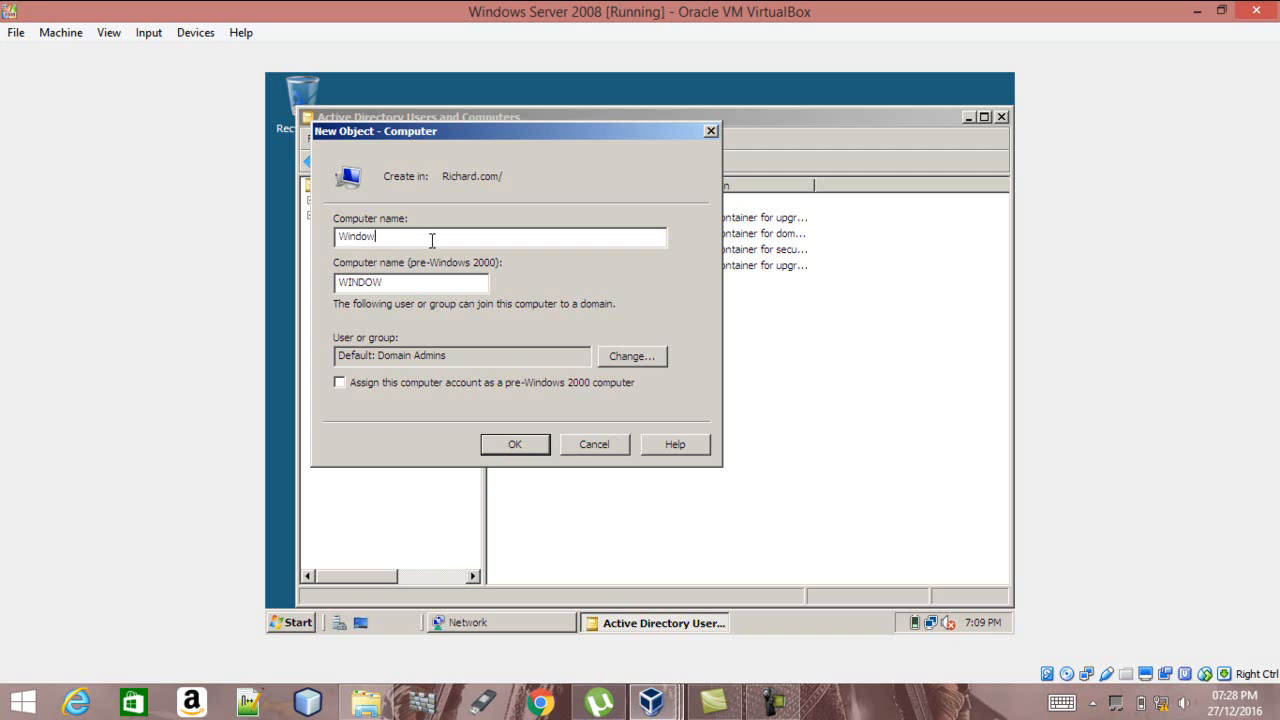
{"action": "type", "text": "Vista"}
{"action": "left_click", "coordinate": [518, 447]}
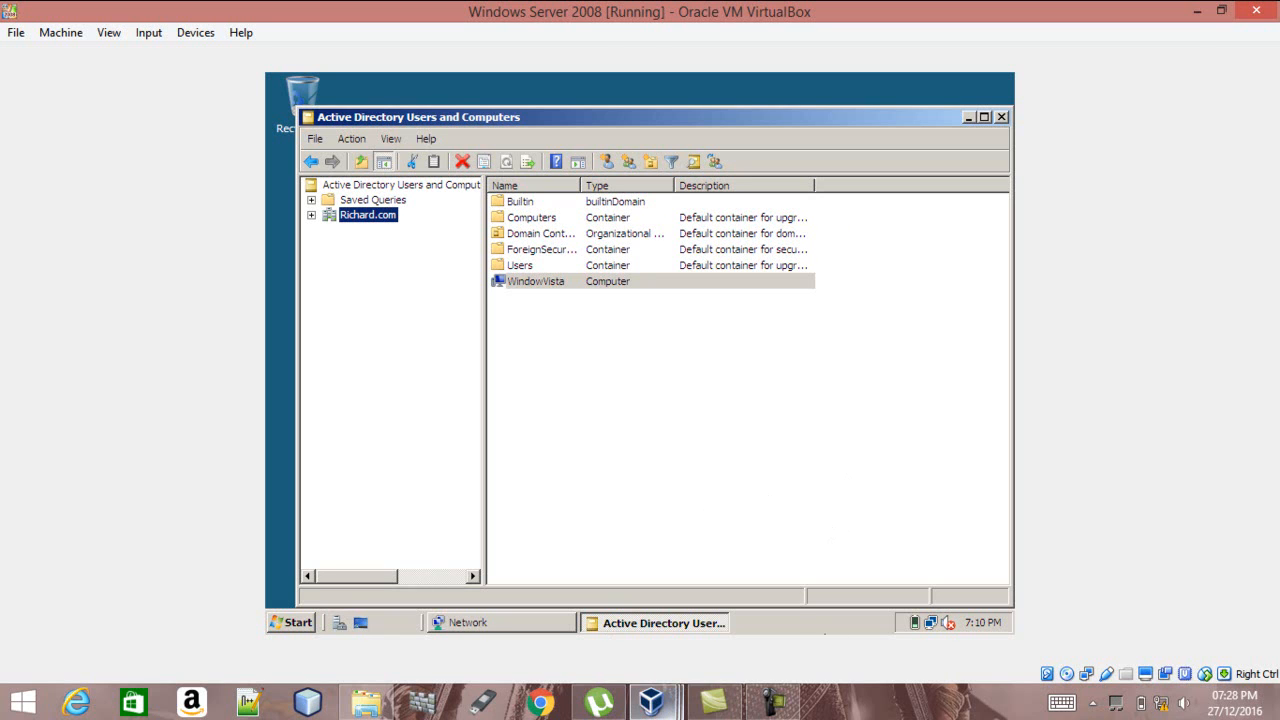
Switch to the Windows Vista virtual machine and open its computer name settings in System Properties, granting the requested permission
{"action": "left_click", "coordinate": [655, 703]}
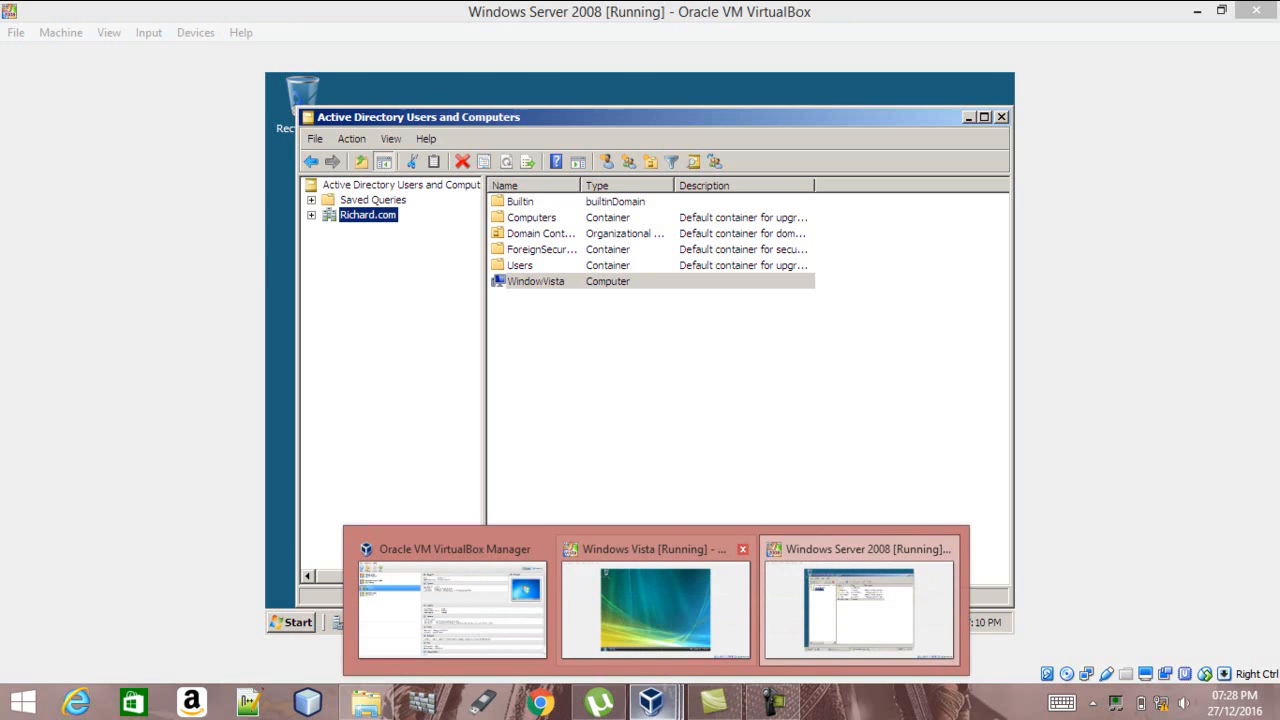
{"action": "left_click", "coordinate": [655, 605]}
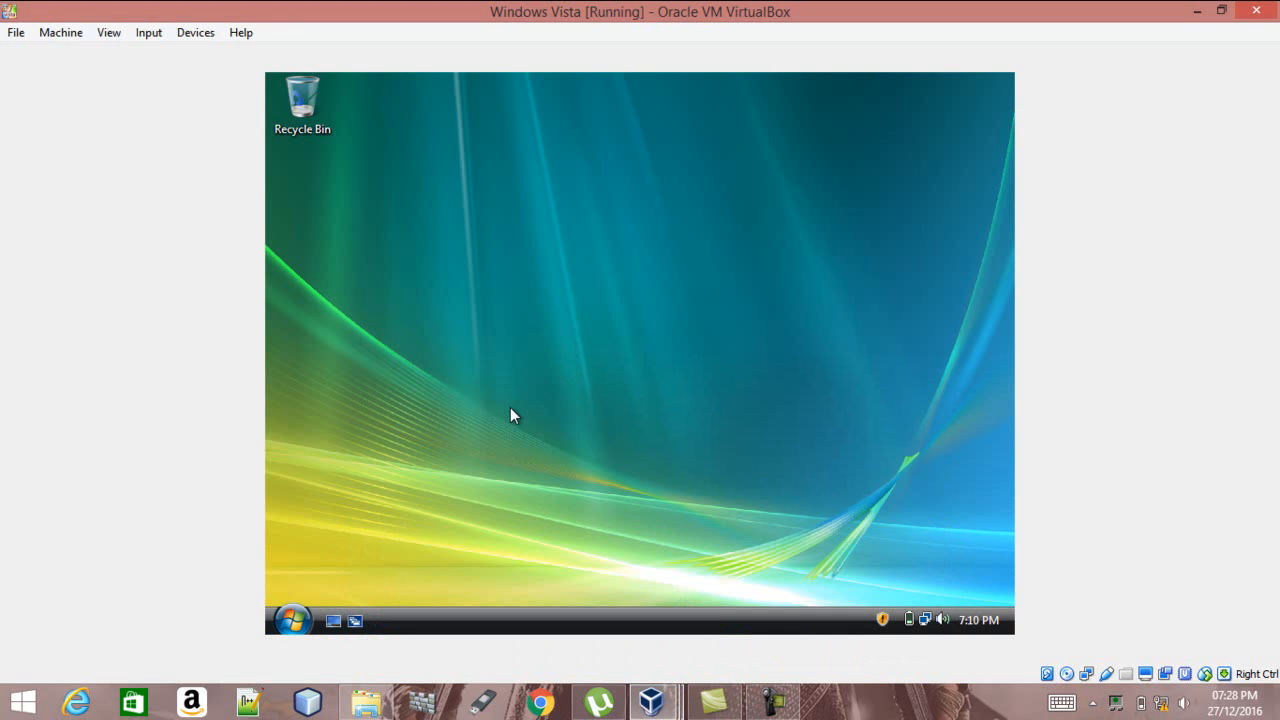
{"action": "left_click", "coordinate": [290, 621]}
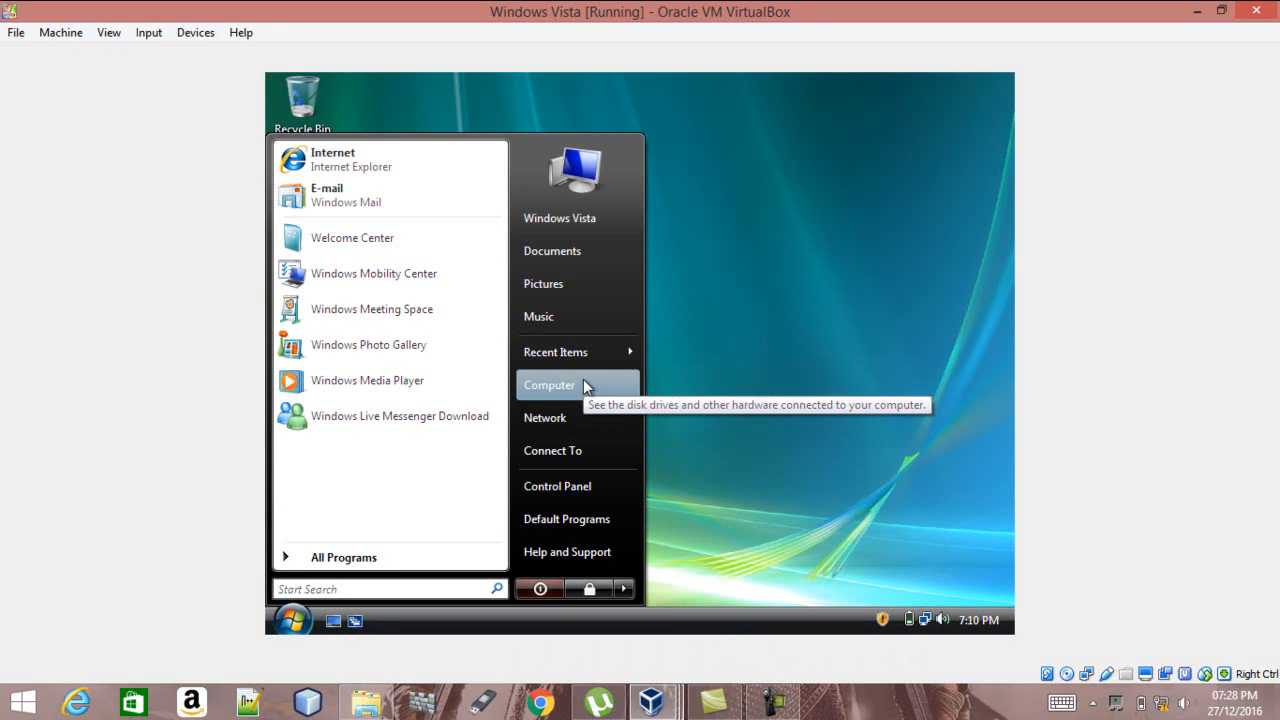
{"action": "right_click", "coordinate": [585, 383]}
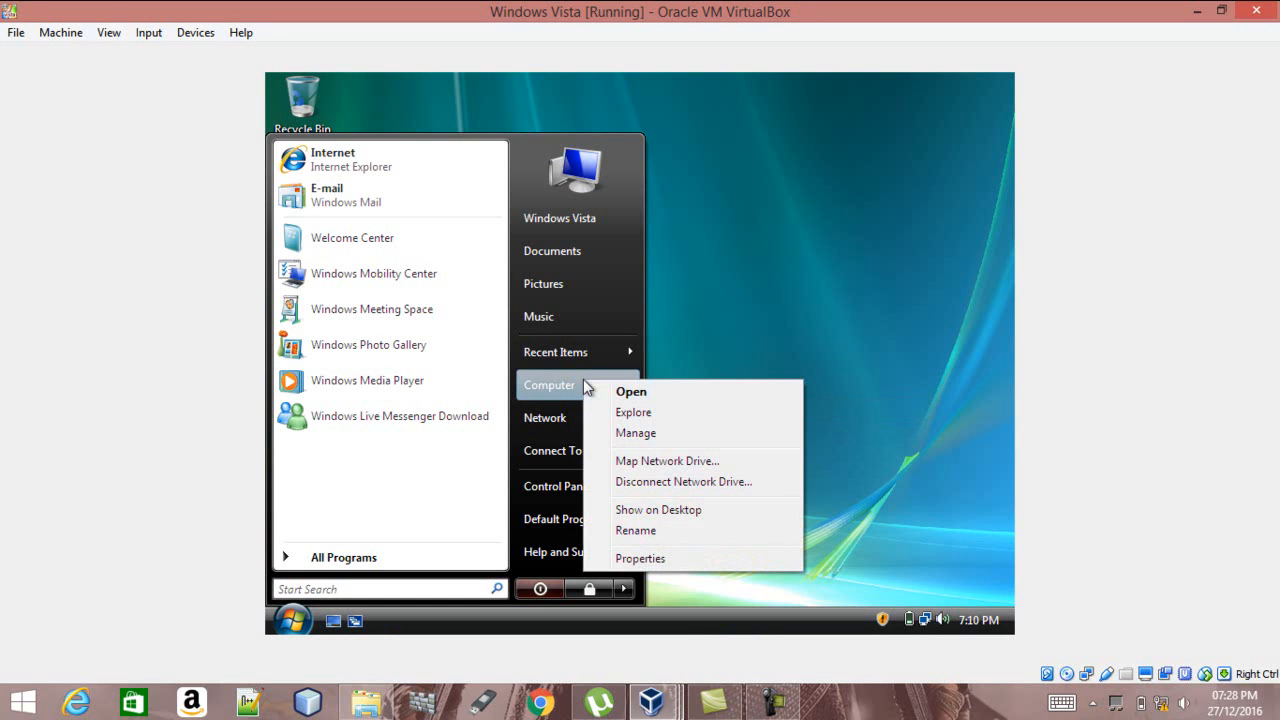
{"action": "left_click", "coordinate": [640, 558]}
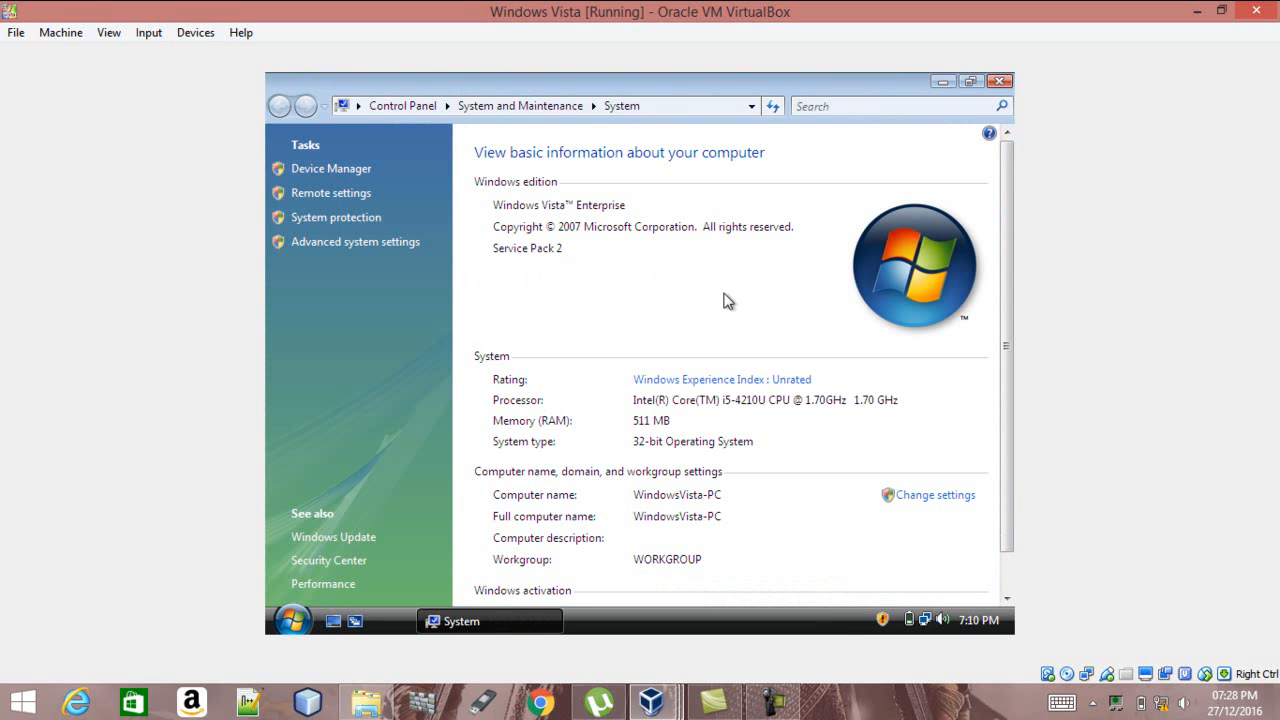
{"action": "left_click", "coordinate": [914, 496]}
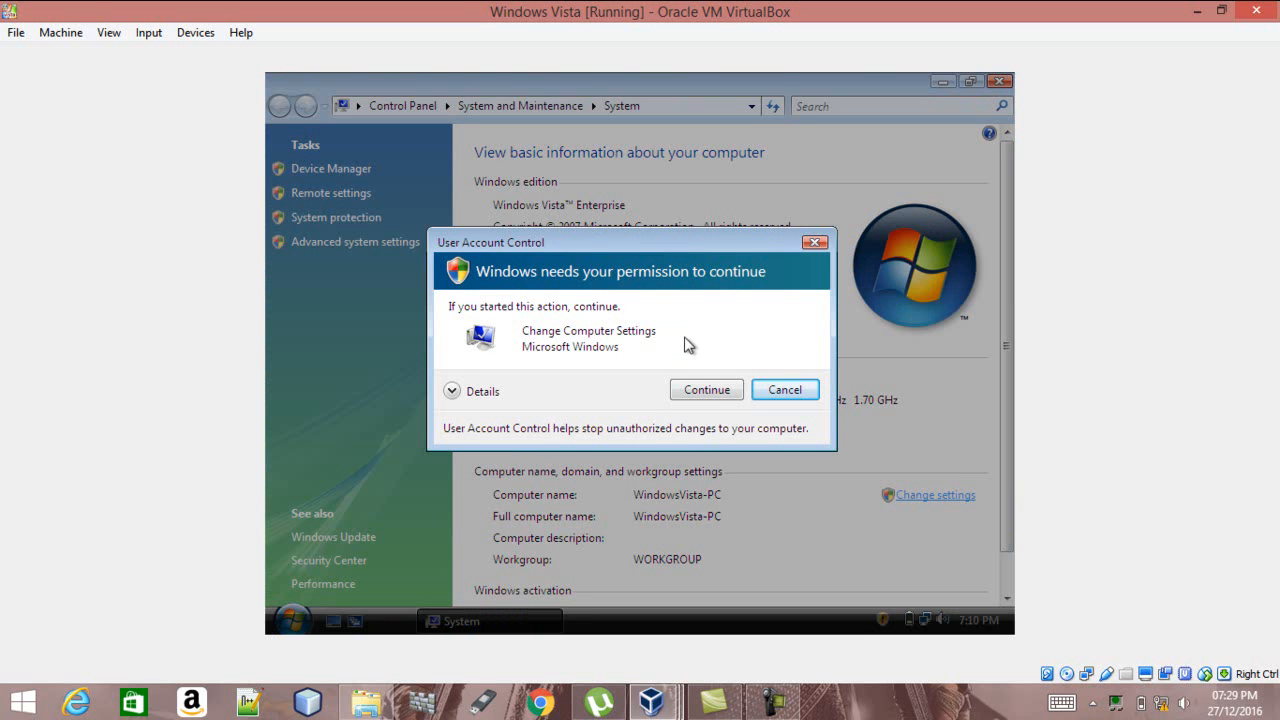
{"action": "left_click", "coordinate": [709, 390]}
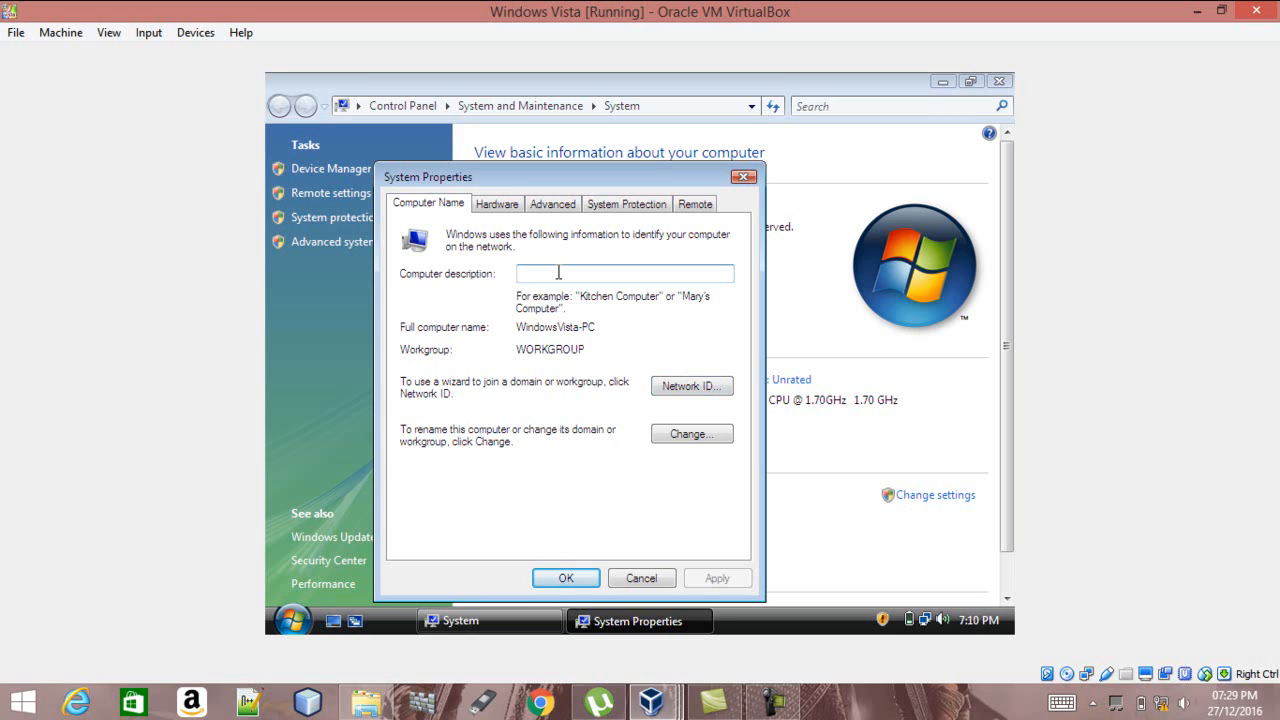
Set the Vista computer's description to Richard.com, checking the domain name in the Windows Server 2008 virtual machine, and apply it
{"action": "type", "text": "R"}
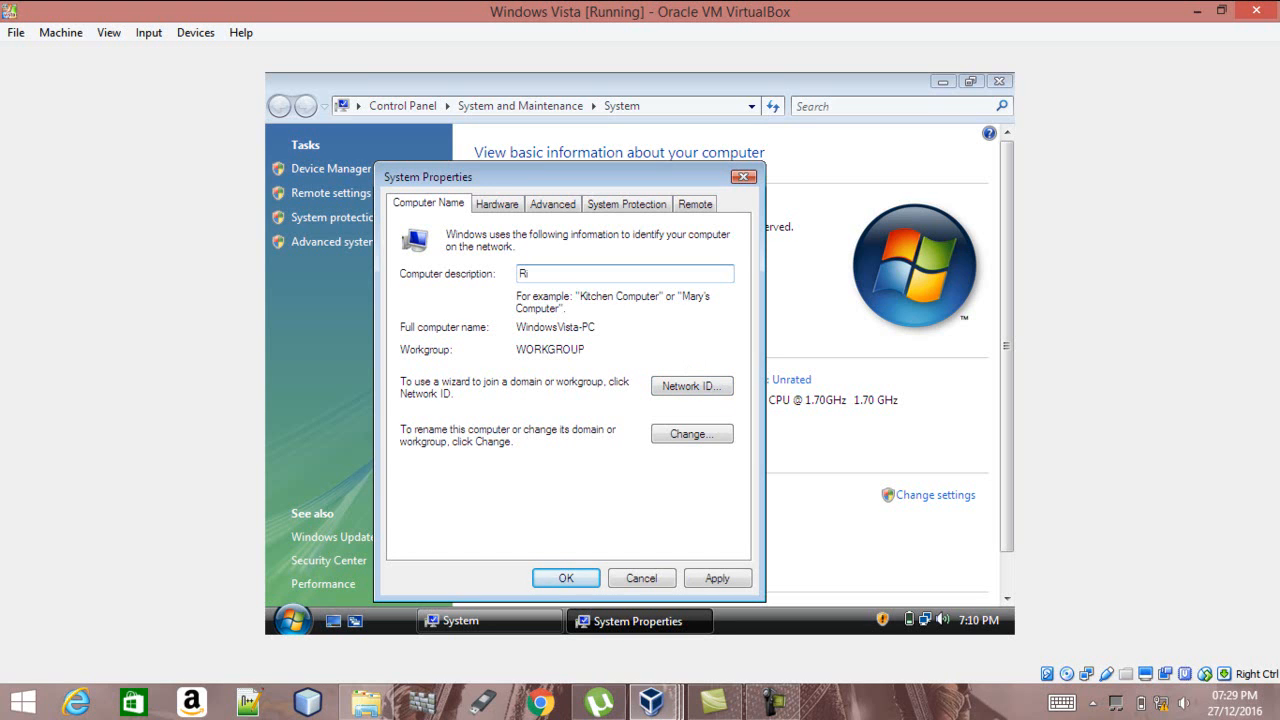
{"action": "type", "text": "ichard"}
{"action": "mouse_move", "coordinate": [660, 706]}
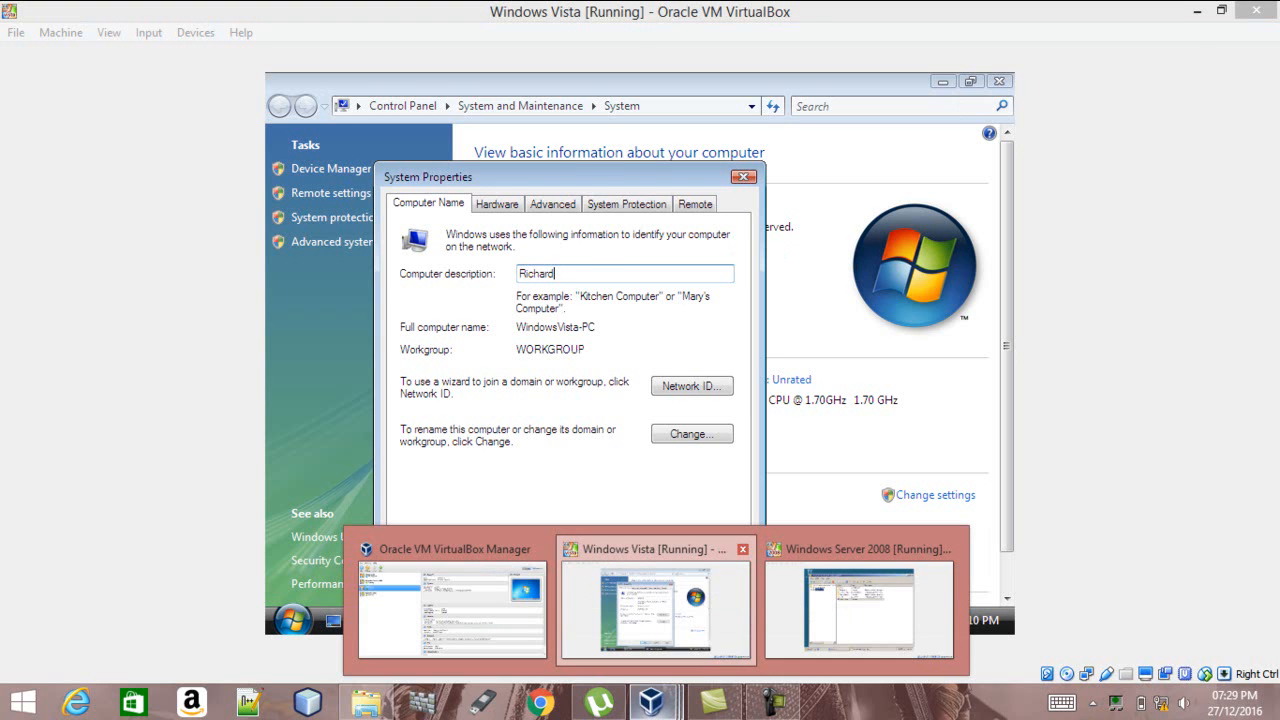
{"action": "left_click", "coordinate": [840, 590]}
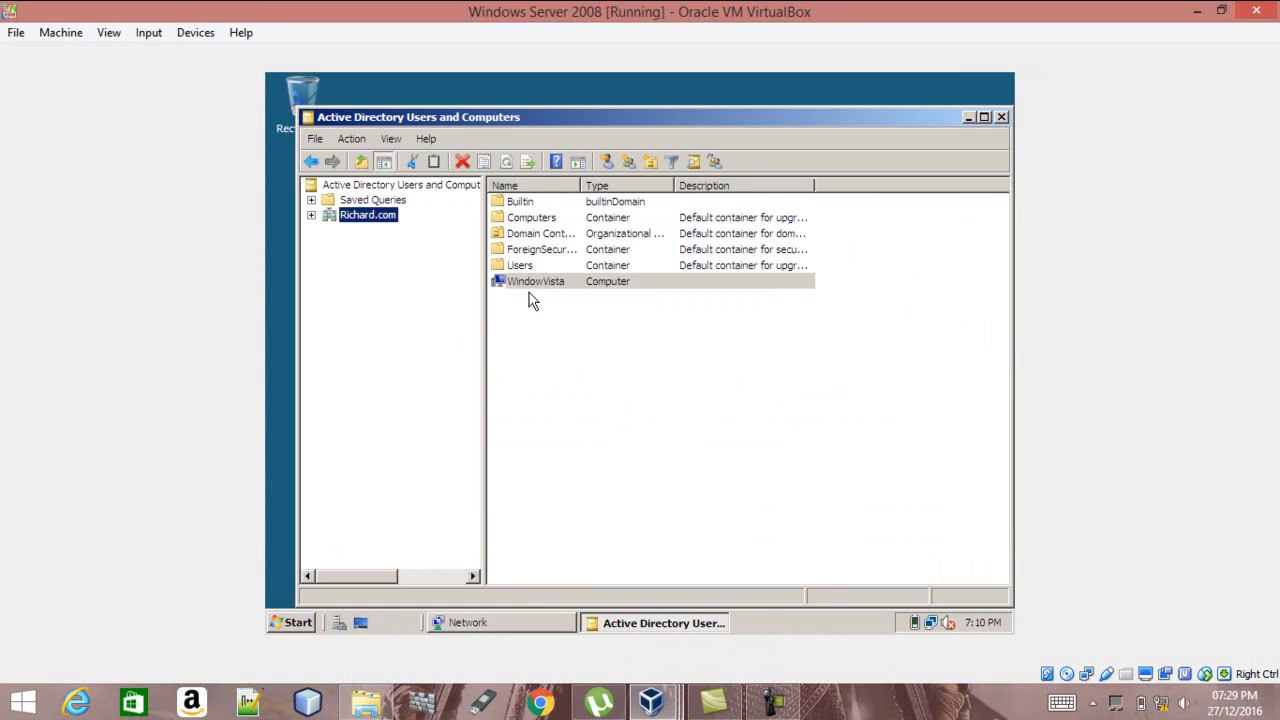
{"action": "mouse_move", "coordinate": [655, 708]}
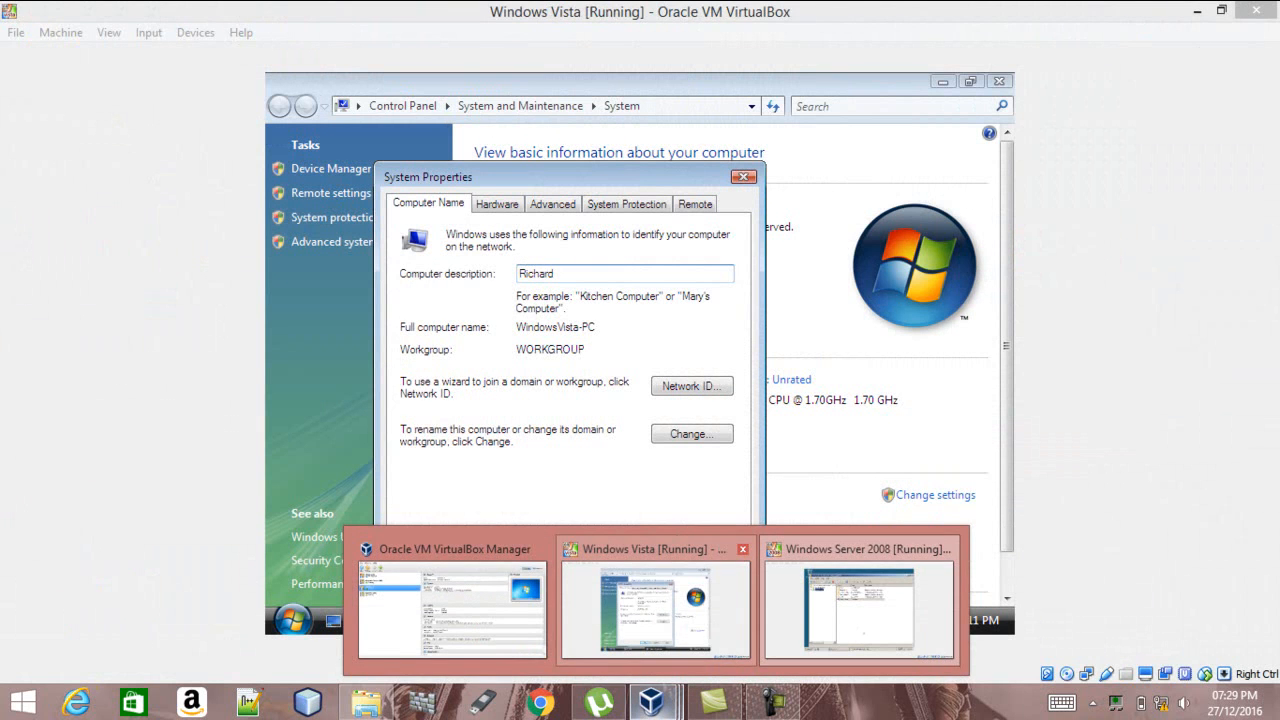
{"action": "left_click", "coordinate": [655, 605]}
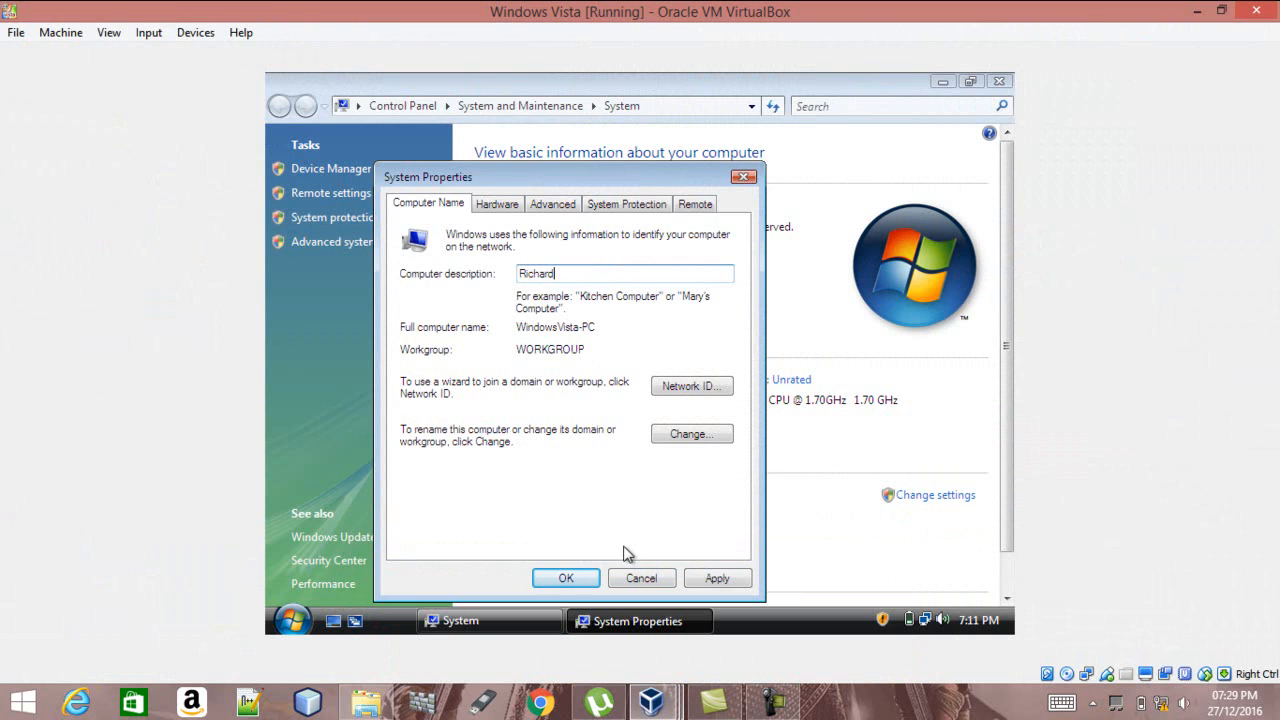
{"action": "left_click", "coordinate": [645, 706]}
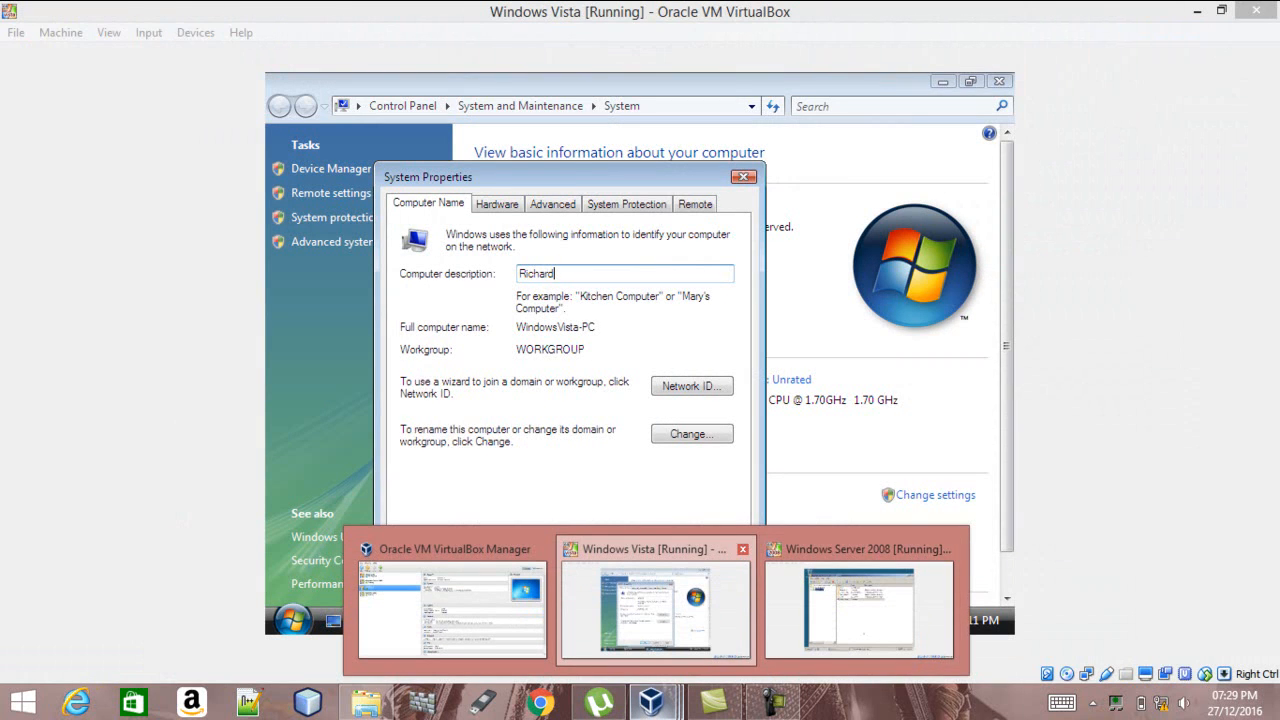
{"action": "left_click", "coordinate": [858, 608]}
{"action": "left_click", "coordinate": [649, 709]}
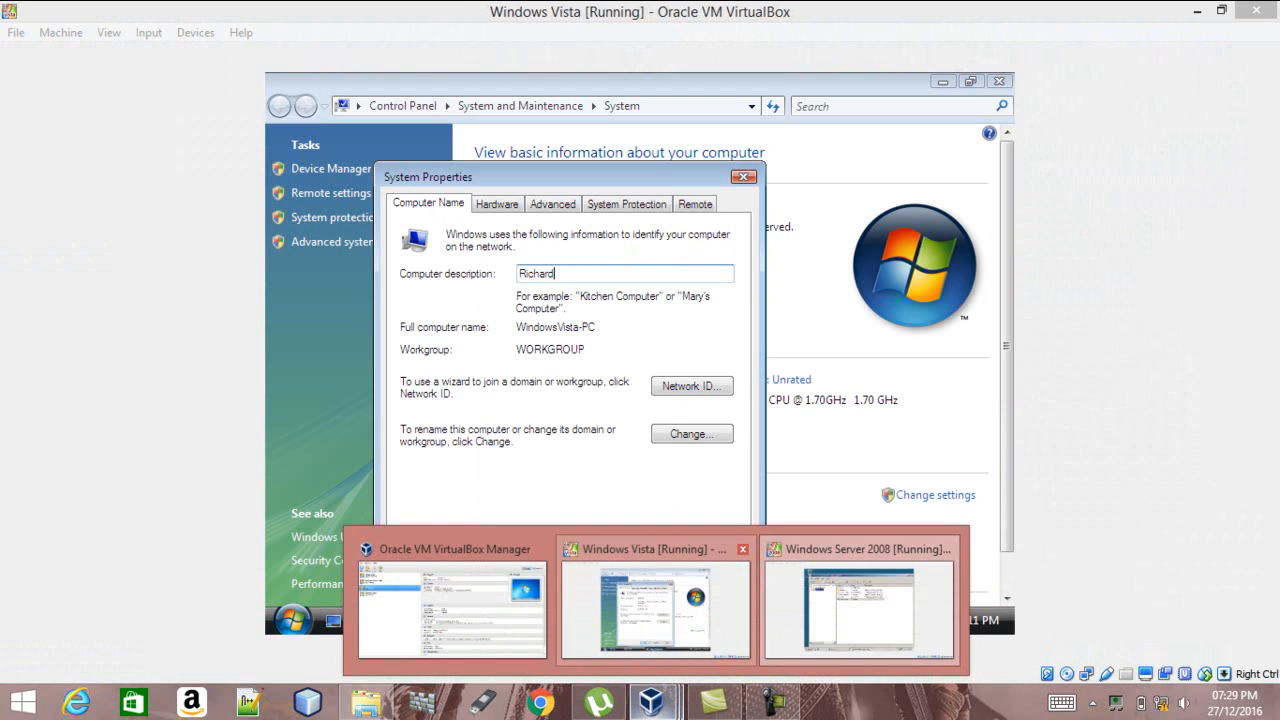
{"action": "left_click", "coordinate": [655, 610]}
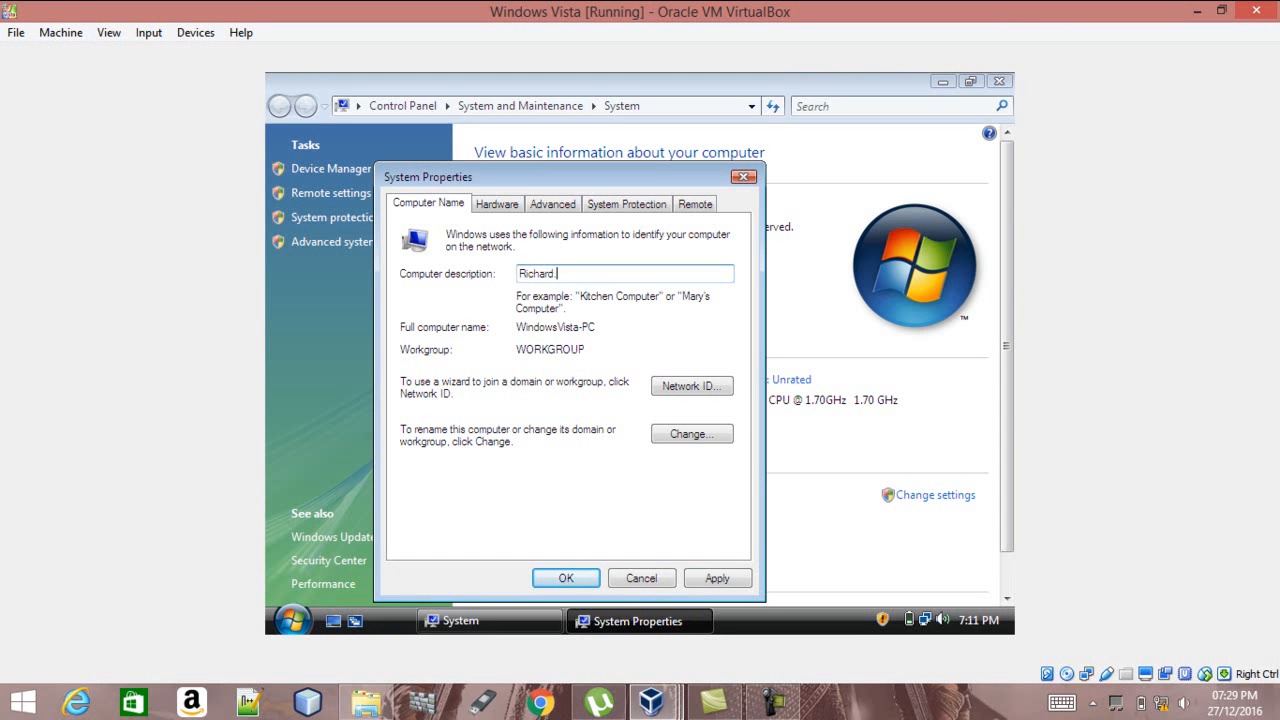
{"action": "type", "text": "com"}
{"action": "left_click", "coordinate": [566, 578]}
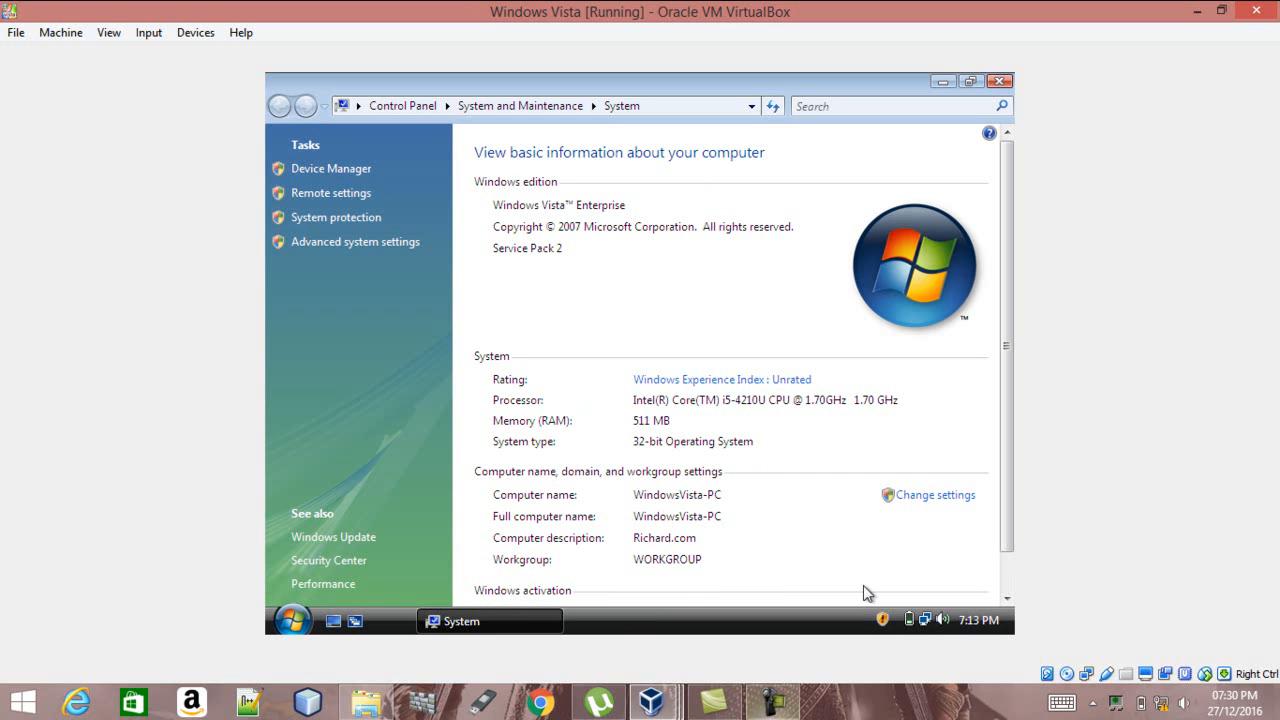
Change the Vista computer's membership from workgroup to the domain Richard.com and submit the change
{"action": "left_click", "coordinate": [773, 703]}
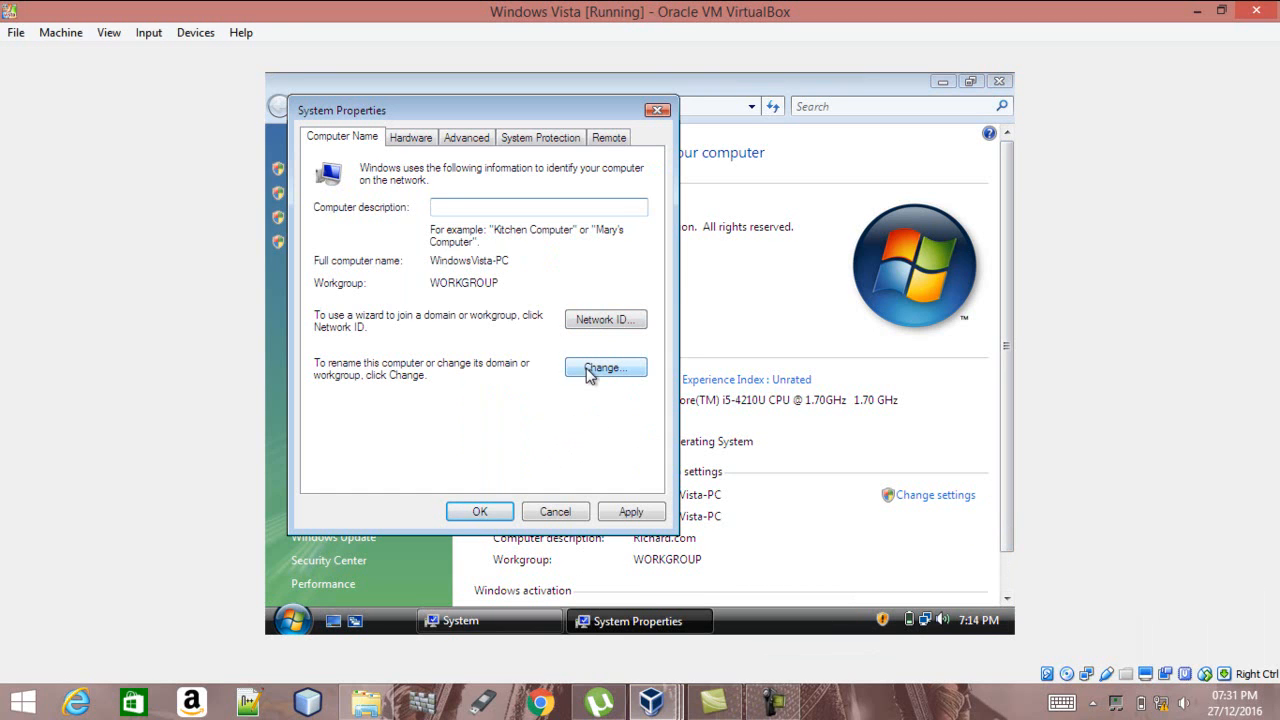
{"action": "left_click", "coordinate": [588, 369]}
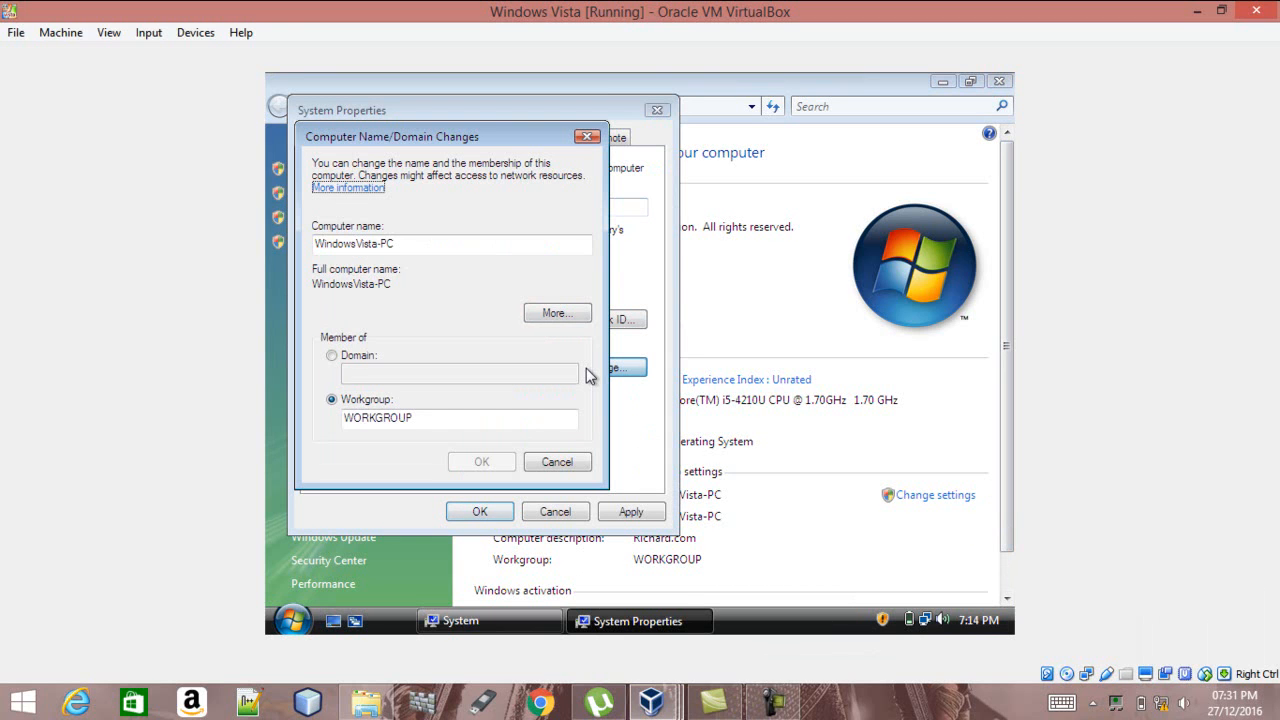
{"action": "left_click", "coordinate": [334, 357]}
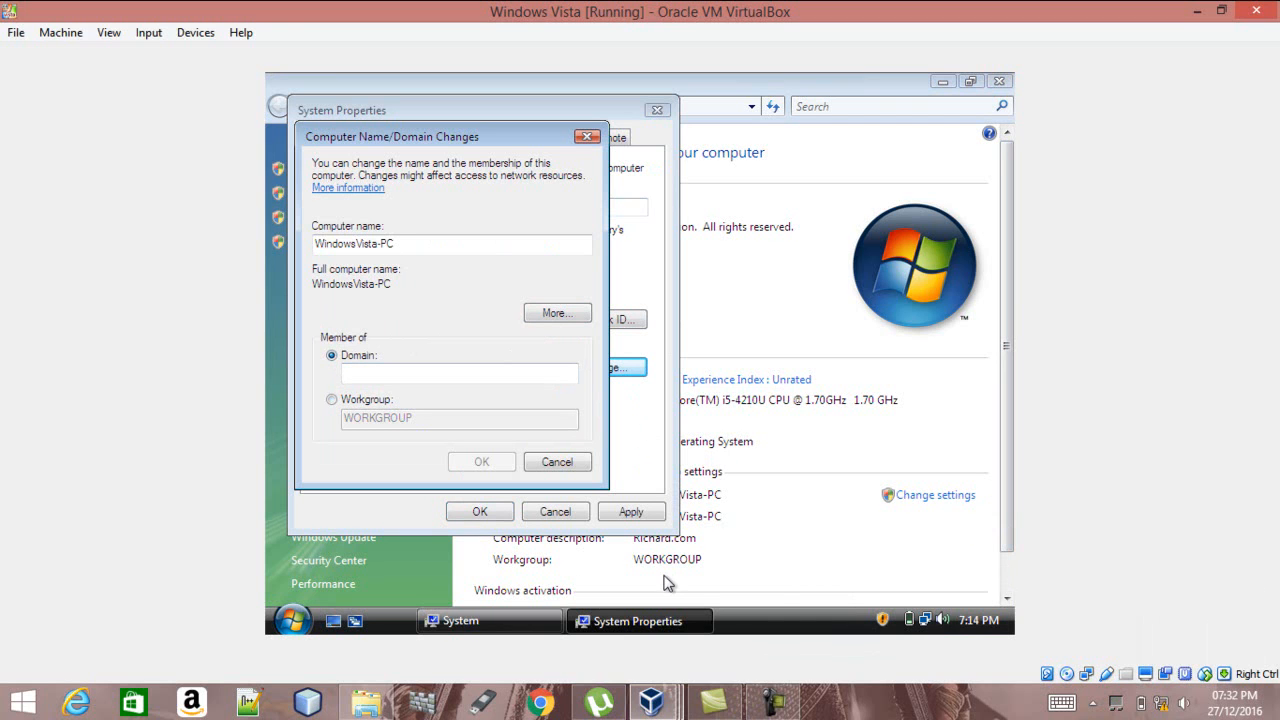
{"action": "left_click", "coordinate": [773, 703]}
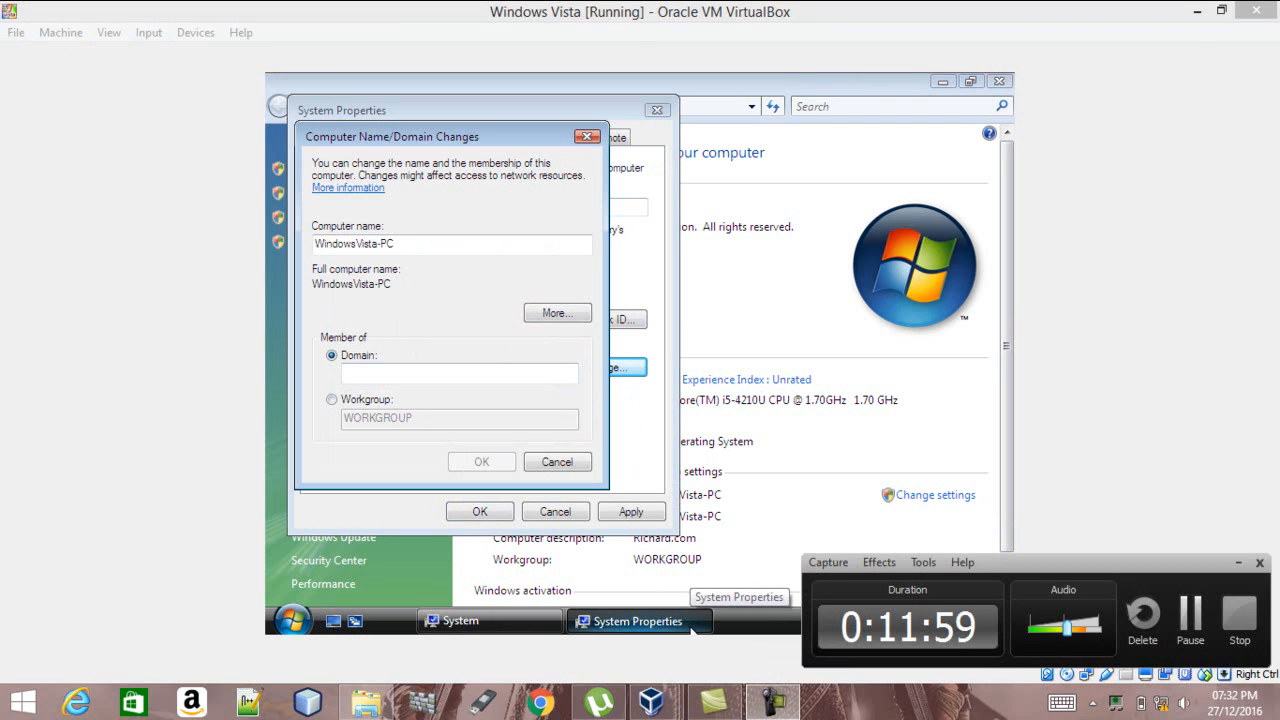
{"action": "left_click", "coordinate": [773, 703]}
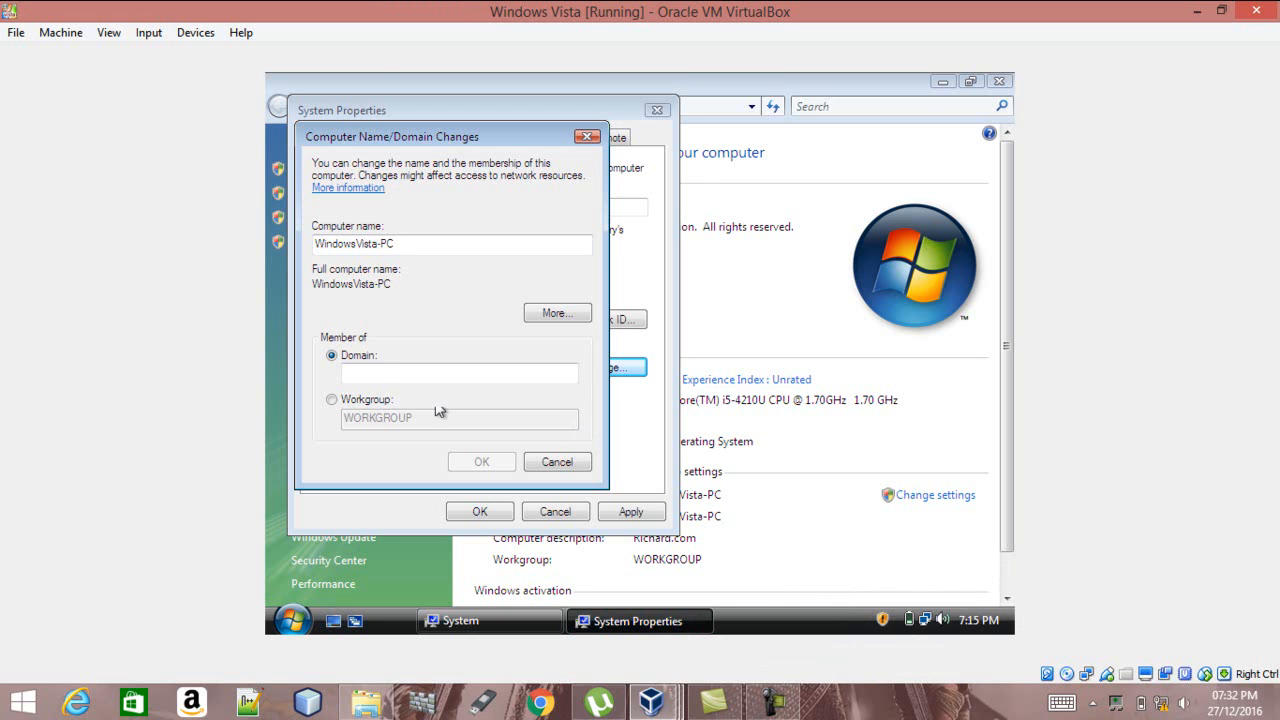
{"action": "left_click", "coordinate": [390, 370]}
{"action": "type", "text": "Richard.com"}
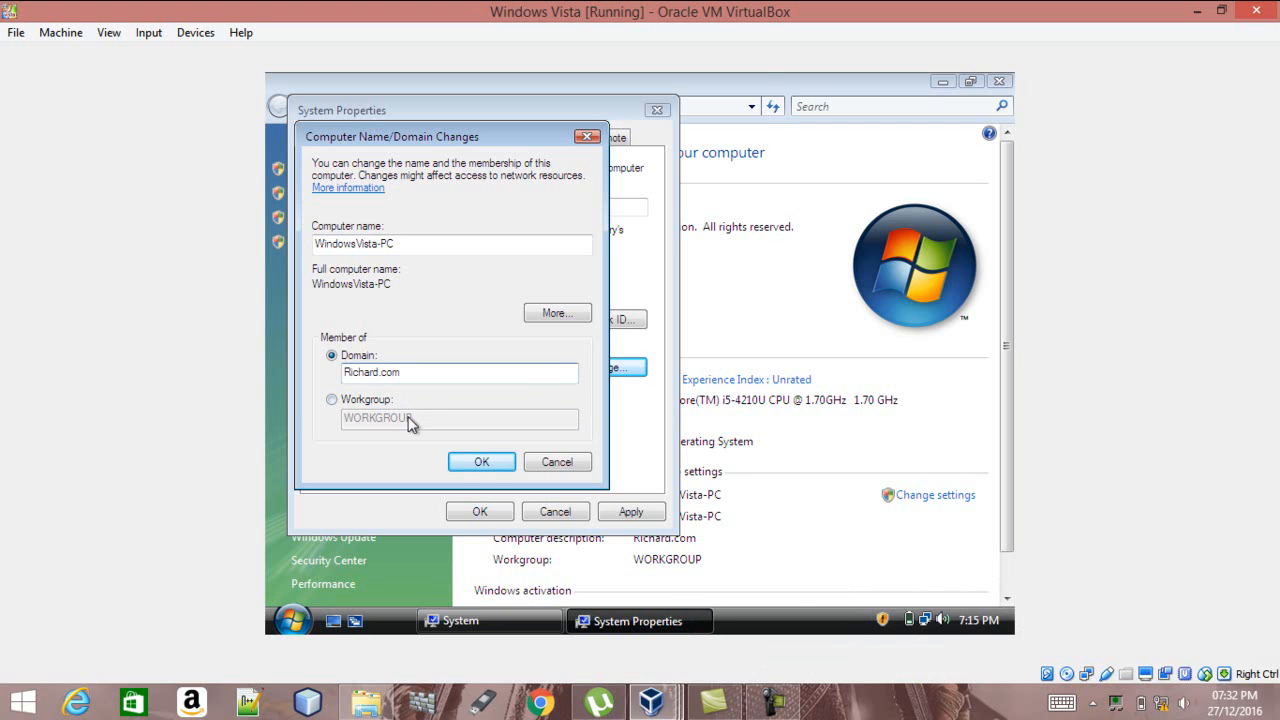
{"action": "left_click", "coordinate": [450, 456]}
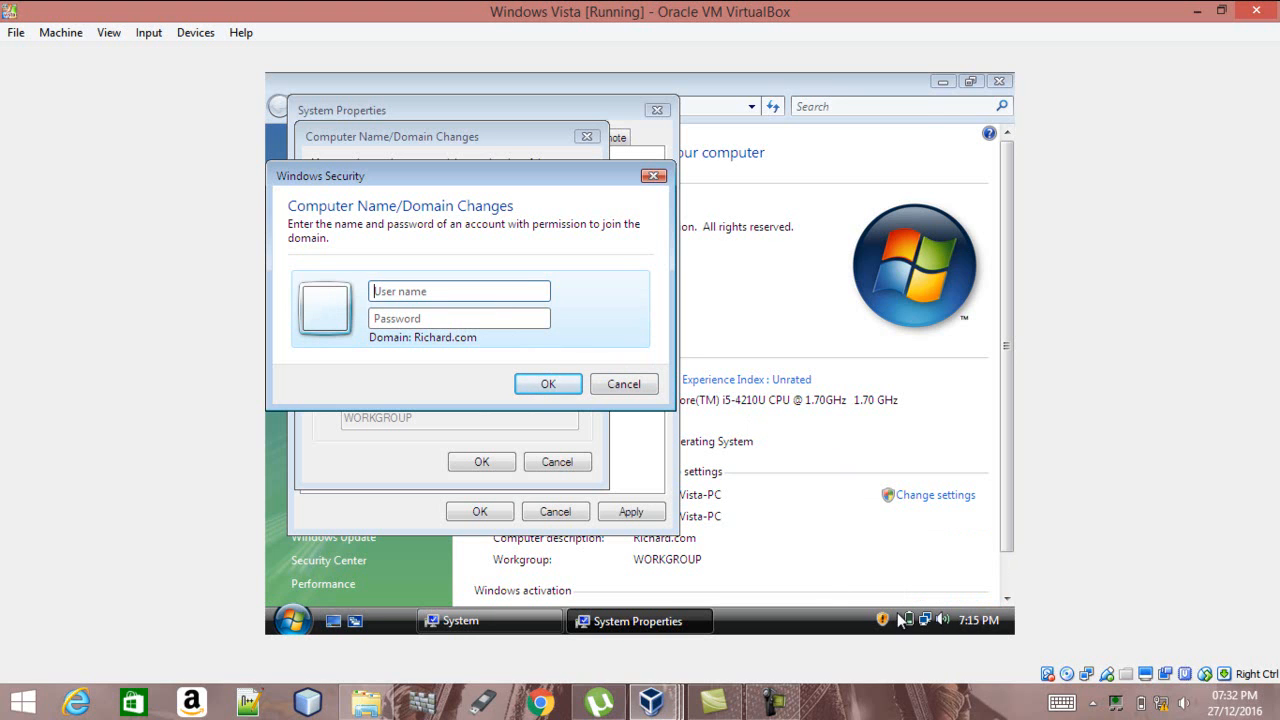
Authorize the domain join with the Administrator user name and the account password
{"action": "left_click", "coordinate": [775, 703]}
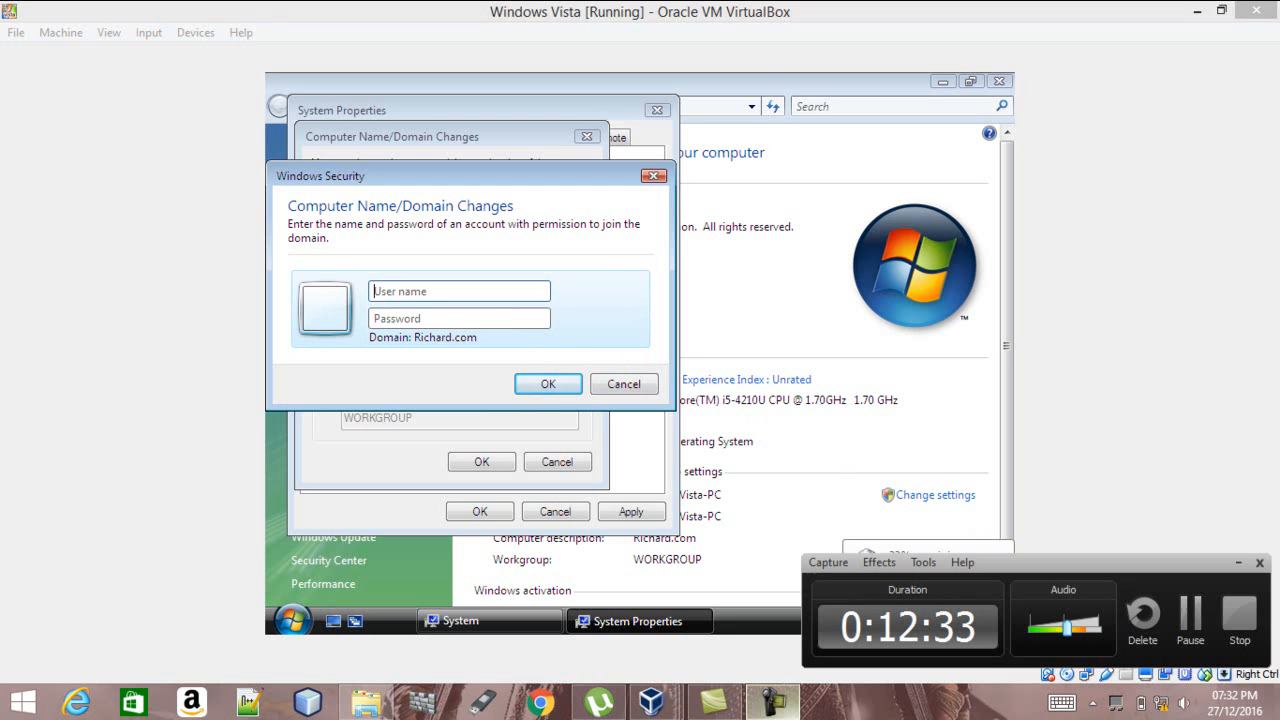
{"action": "left_click", "coordinate": [1190, 618]}
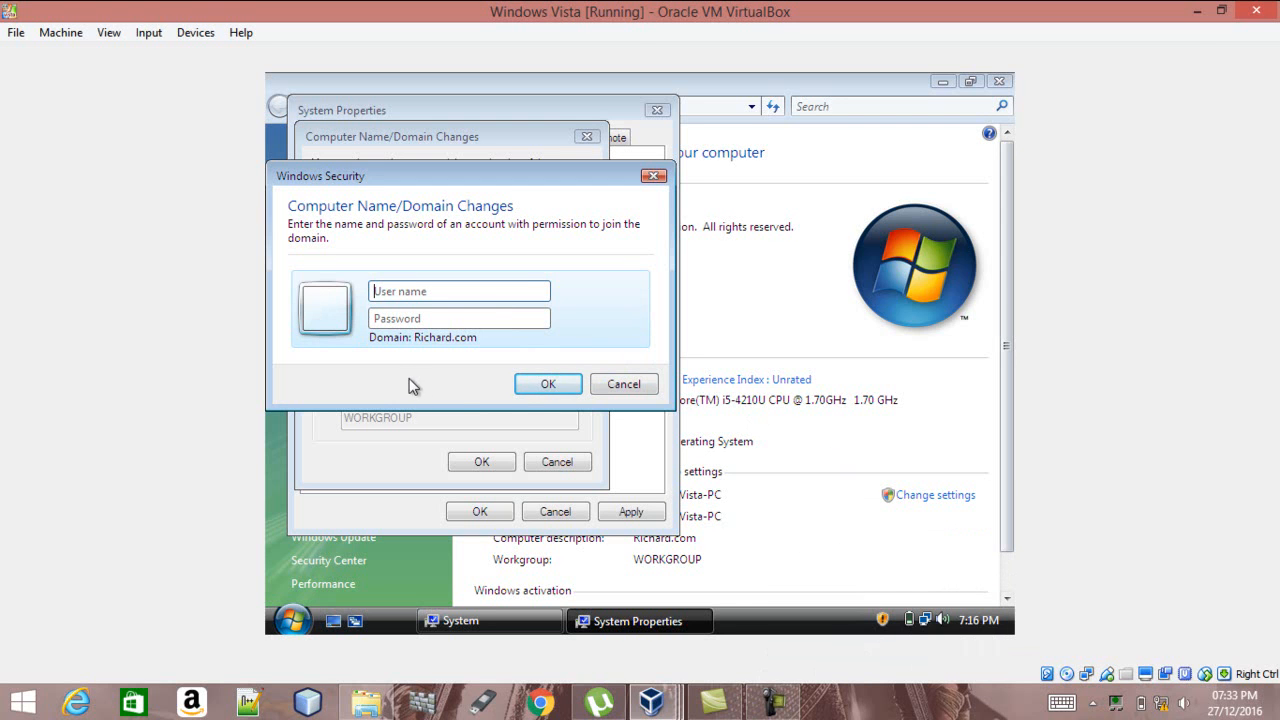
{"action": "left_click", "coordinate": [474, 291]}
{"action": "key", "text": "Caps_Lock"}
{"action": "type", "text": "A"}
{"action": "key", "text": "Caps_Lock"}
{"action": "type", "text": "dmin"}
{"action": "key", "text": "Caps_Lock"}
{"action": "type", "text": "•"}
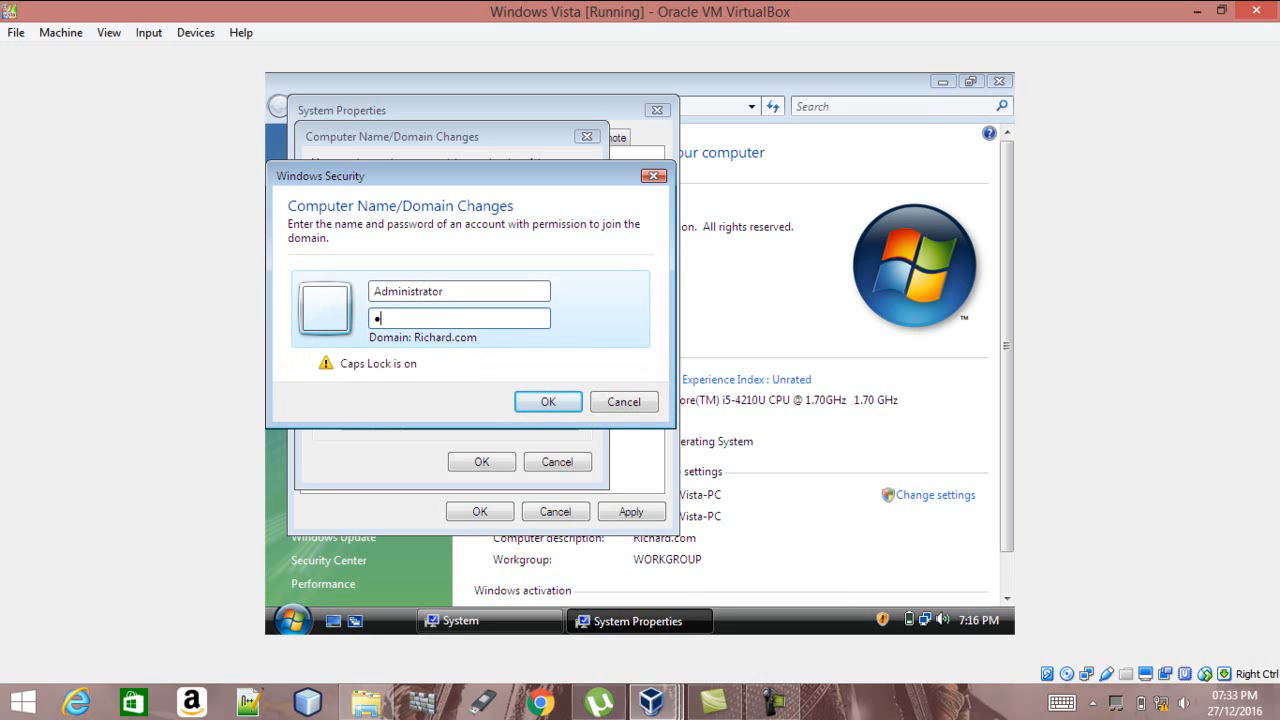
{"action": "key", "text": "Caps_Lock"}
{"action": "type", "text": "••••••••••"}
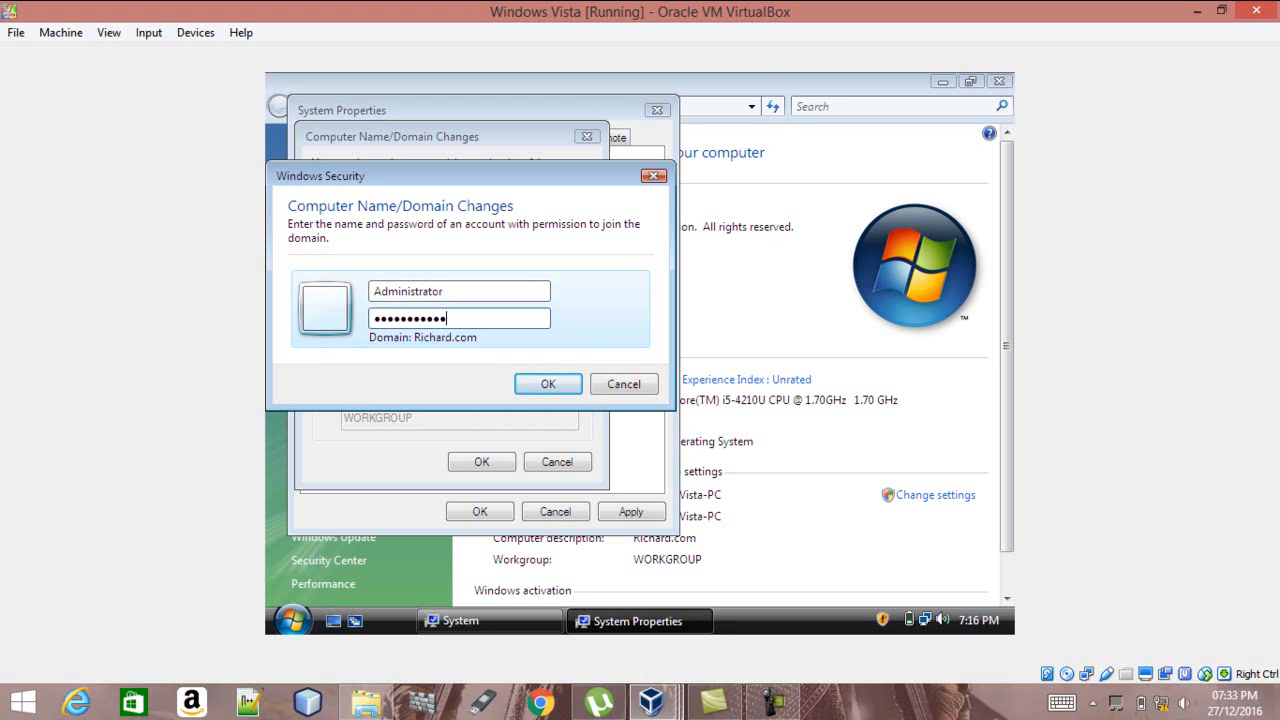
{"action": "left_click", "coordinate": [544, 384]}
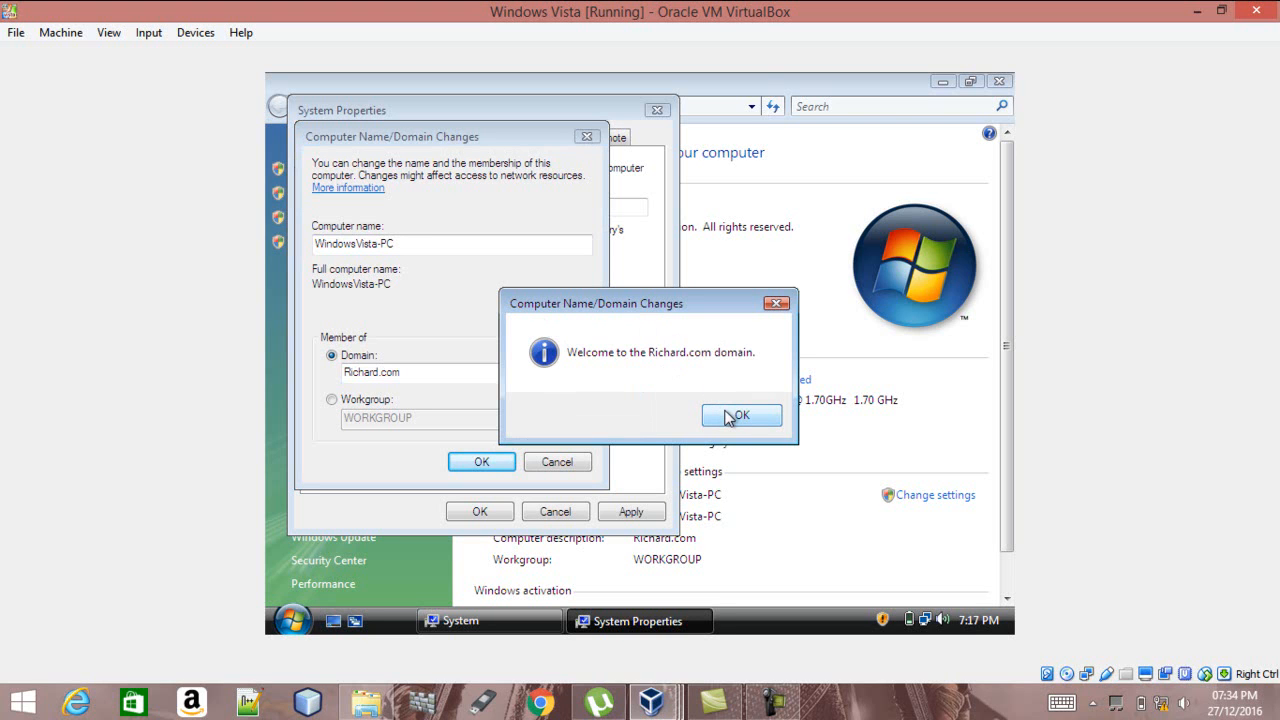
Acknowledge the domain join messages, close System Properties and restart the Vista virtual machine immediately
{"action": "left_click", "coordinate": [729, 416]}
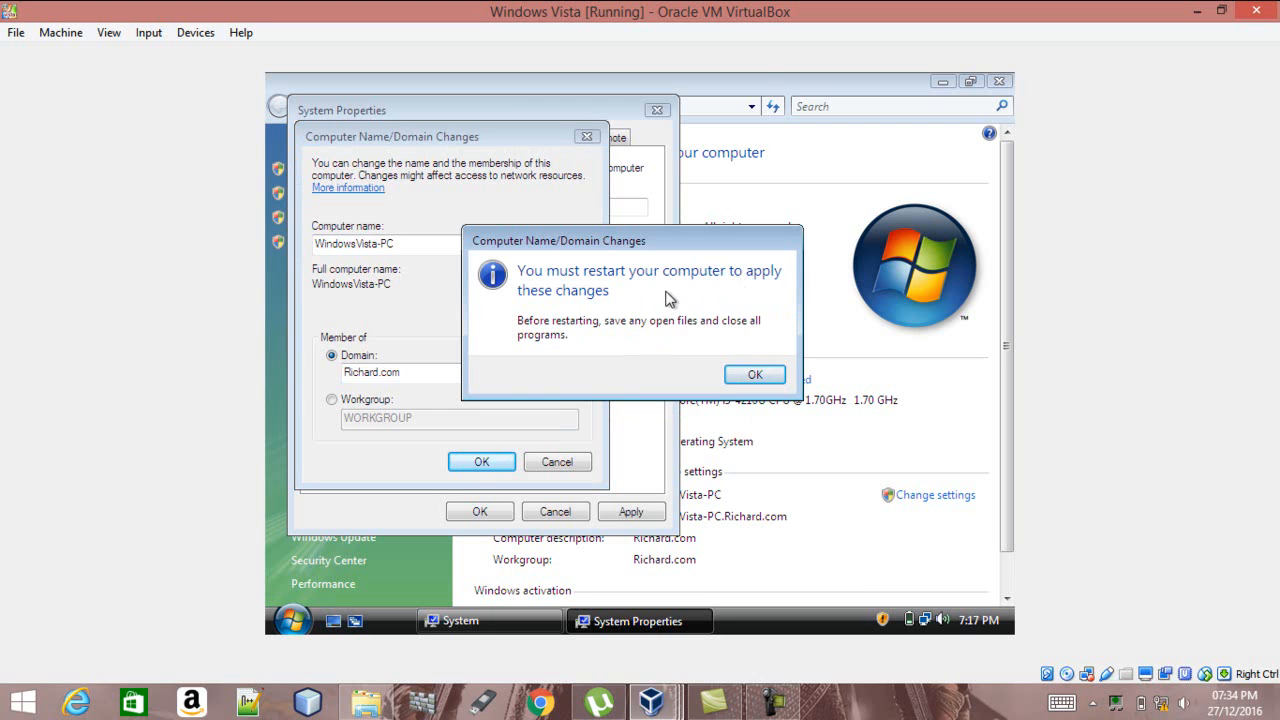
{"action": "left_click", "coordinate": [753, 376]}
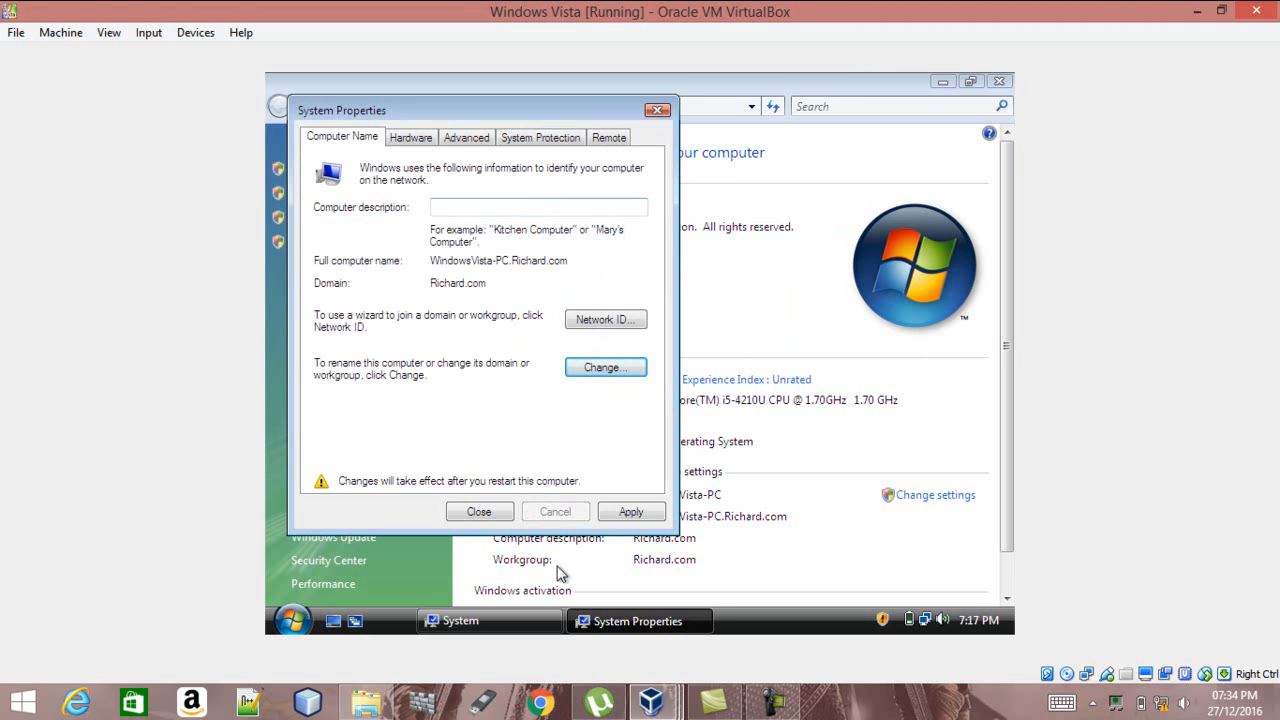
{"action": "left_click", "coordinate": [488, 512]}
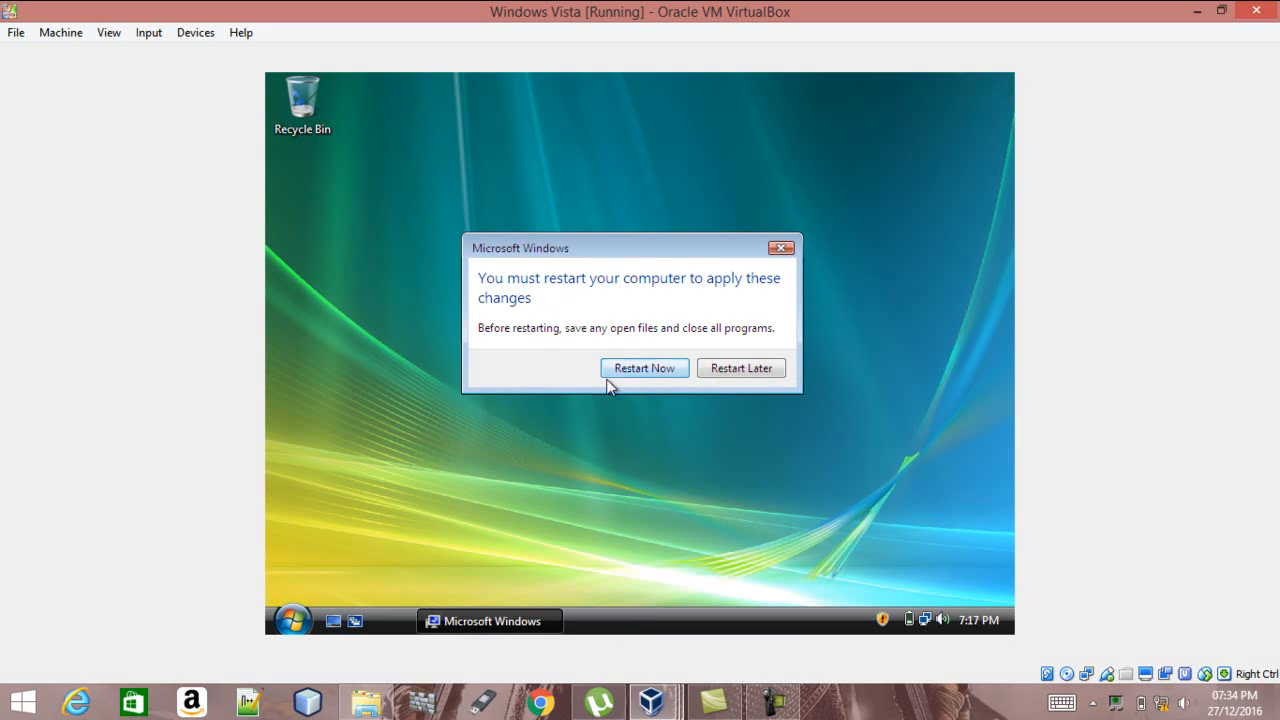
{"action": "left_click", "coordinate": [645, 370]}
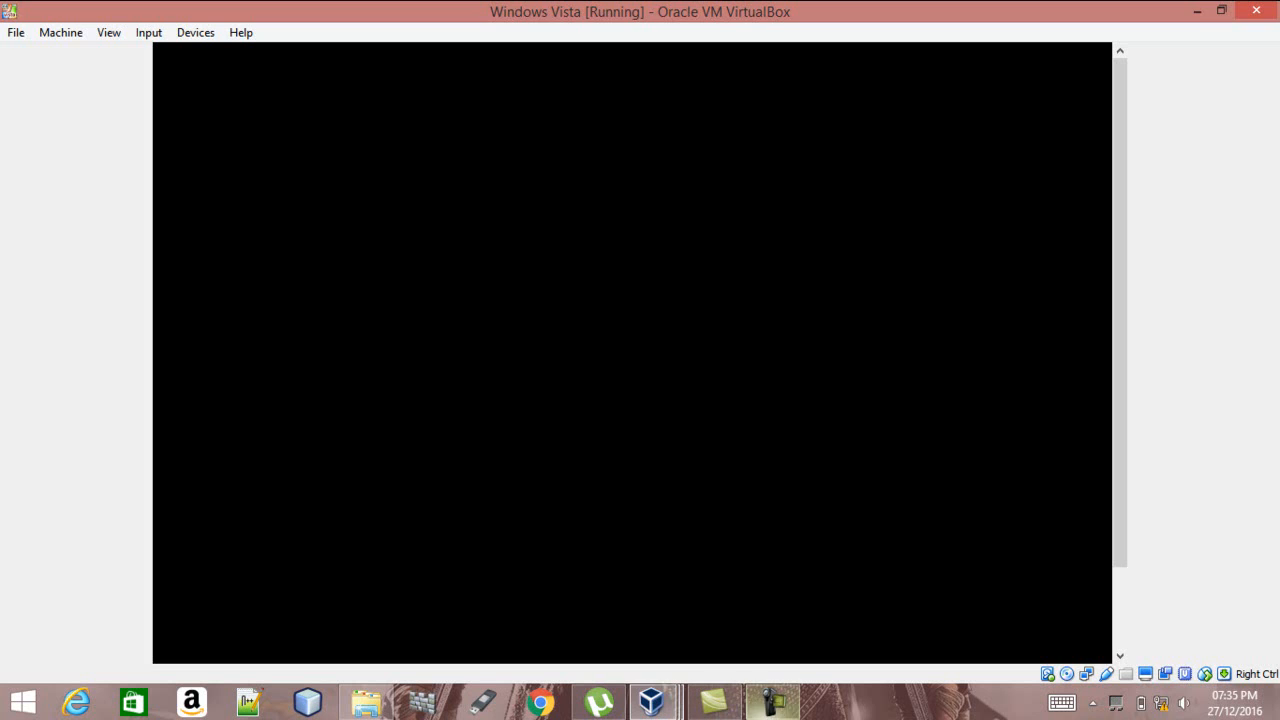
{"action": "left_click", "coordinate": [772, 702]}
{"action": "left_click", "coordinate": [1190, 618]}
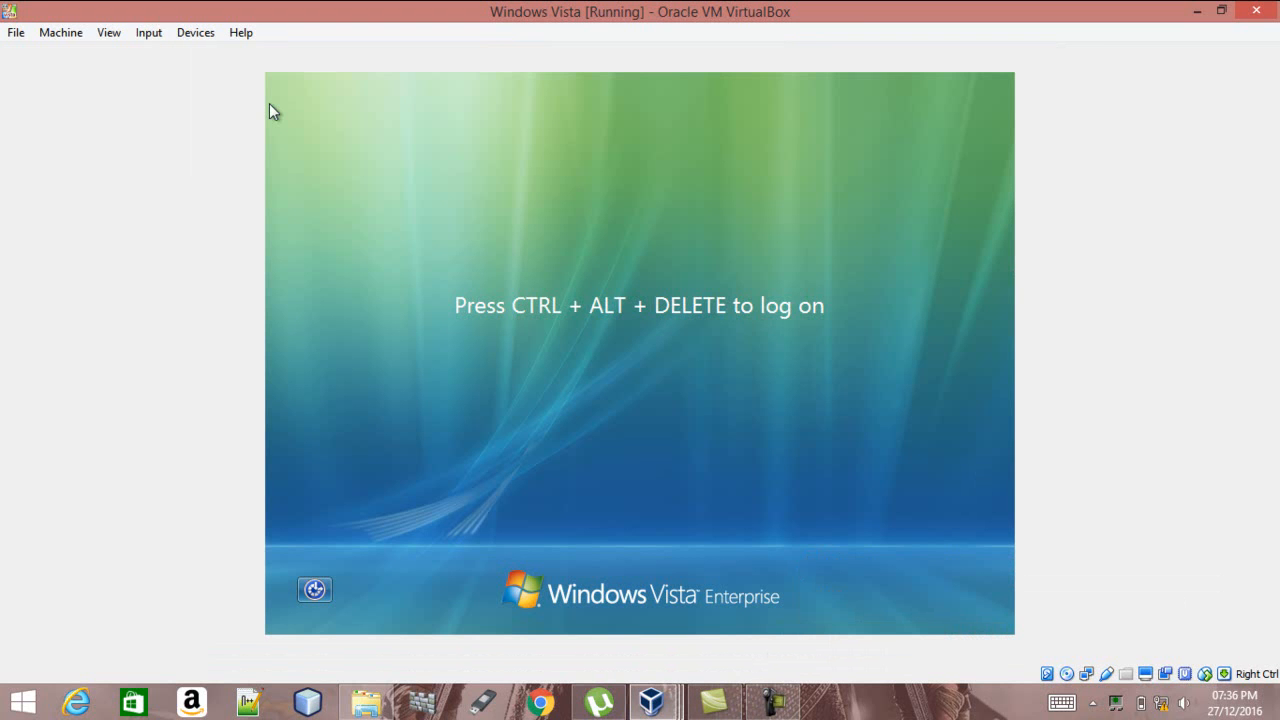
Send the Ctrl-Alt-Del sequence to the Vista virtual machine and show the accounts available for logging on
{"action": "left_click", "coordinate": [149, 33]}
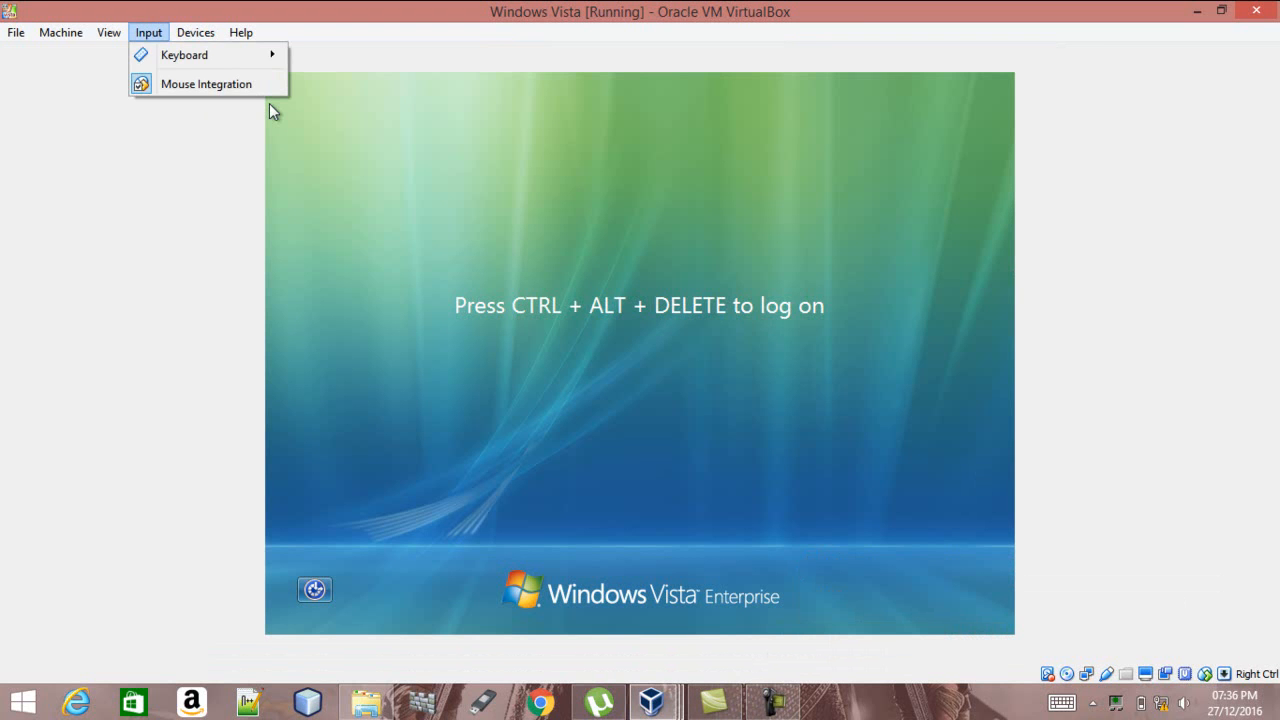
{"action": "mouse_move", "coordinate": [205, 55]}
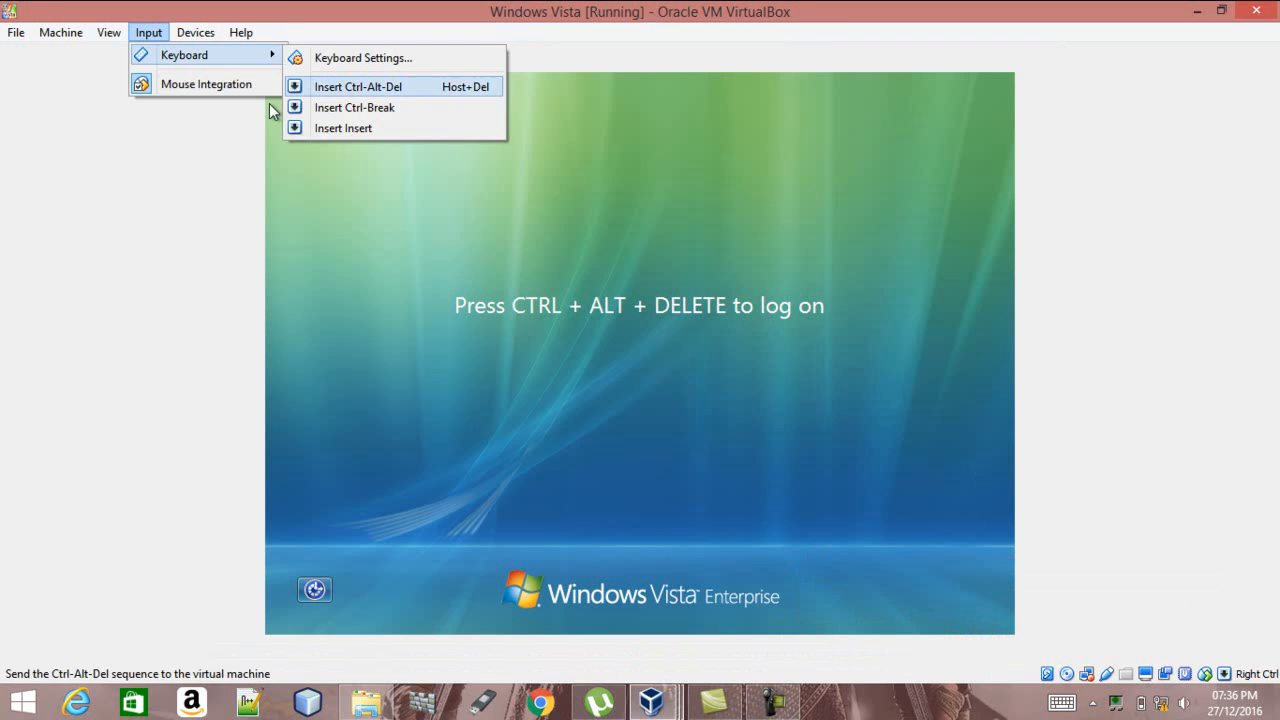
{"action": "left_click", "coordinate": [358, 87]}
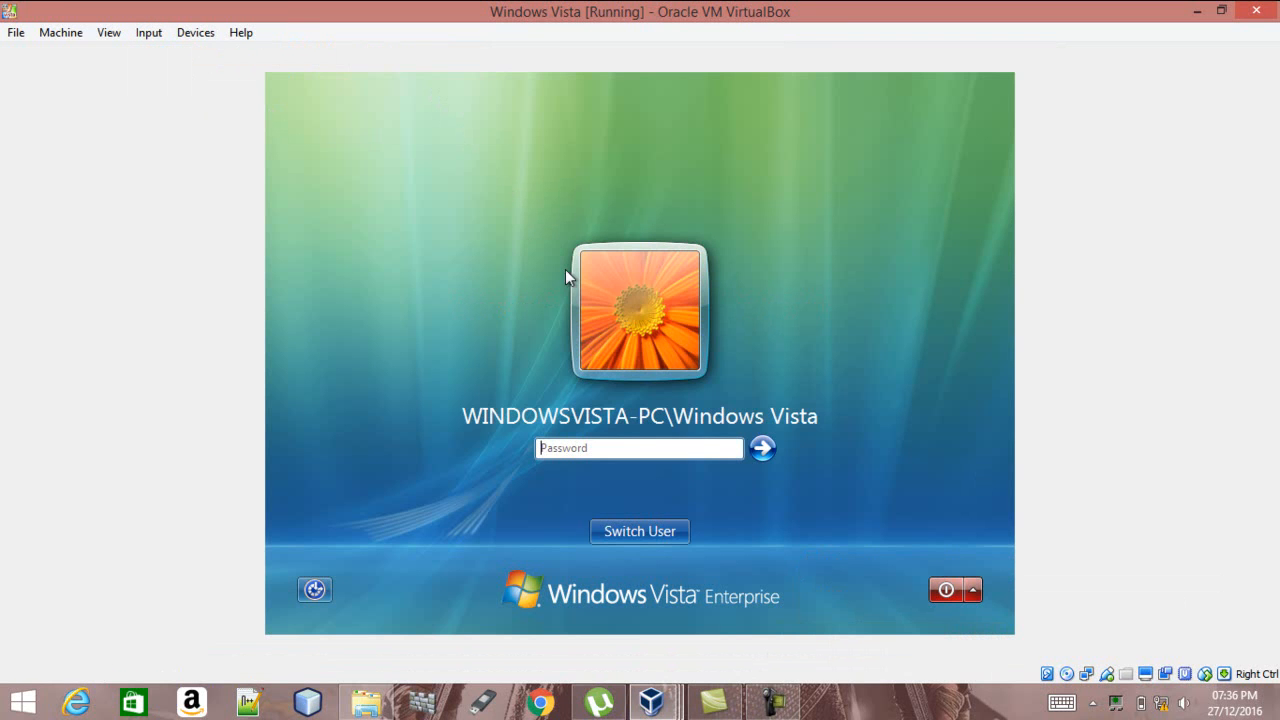
{"action": "left_click", "coordinate": [621, 449]}
{"action": "left_click", "coordinate": [643, 530]}
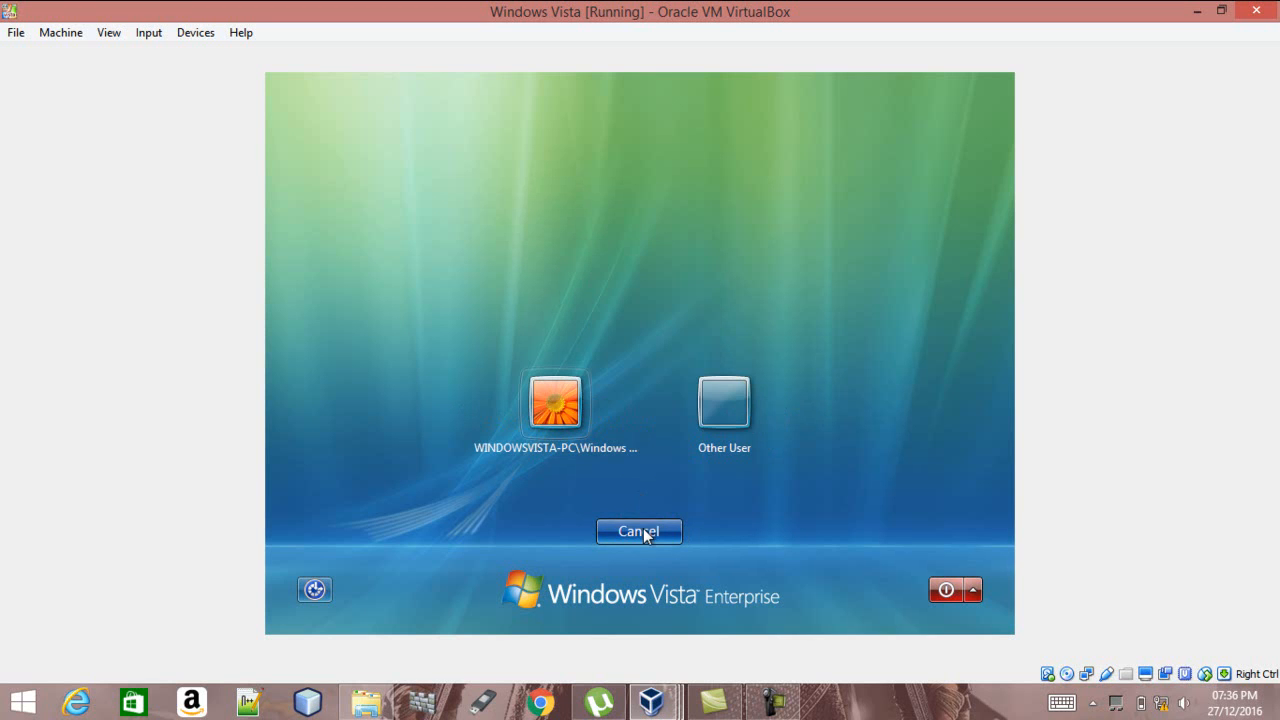
Log on to the local Windows Vista account with its account password and close the Welcome Center
{"action": "left_click", "coordinate": [578, 427]}
{"action": "key", "text": "Caps_Lock"}
{"action": "type", "text": "•"}
{"action": "key", "text": "Caps_Lock"}
{"action": "type", "text": "•••••••••"}
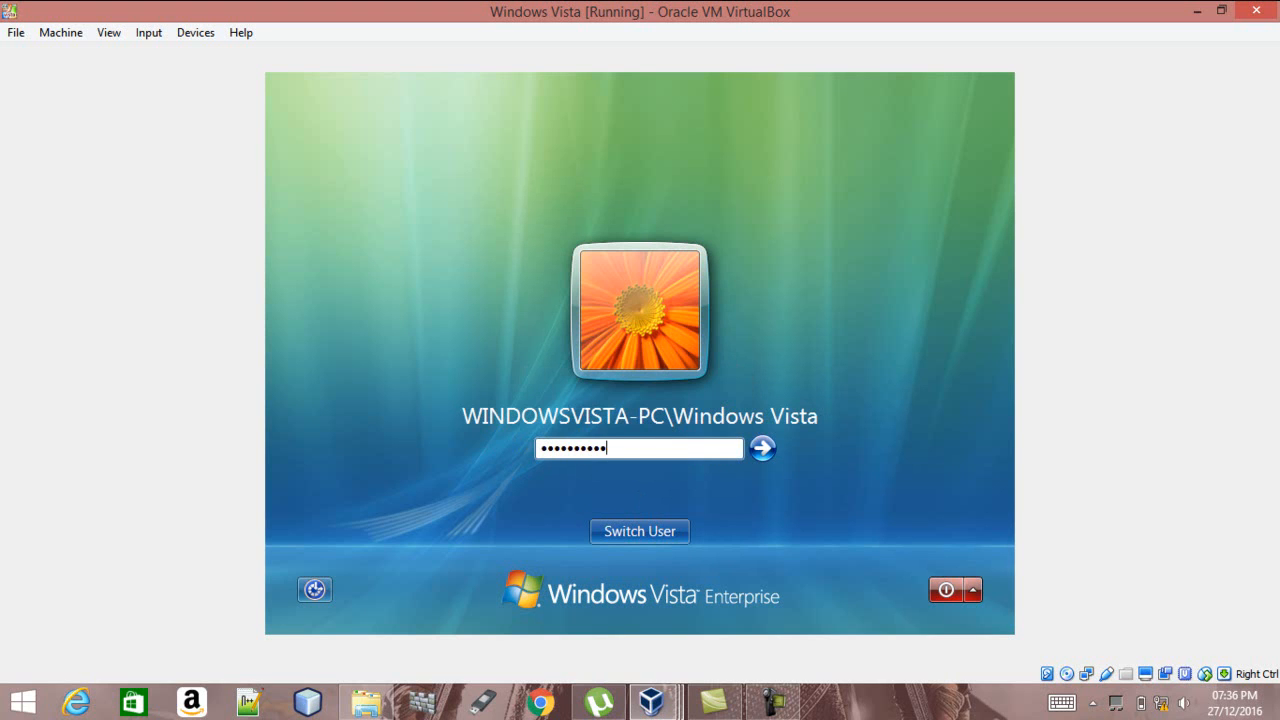
{"action": "key", "text": "Return"}
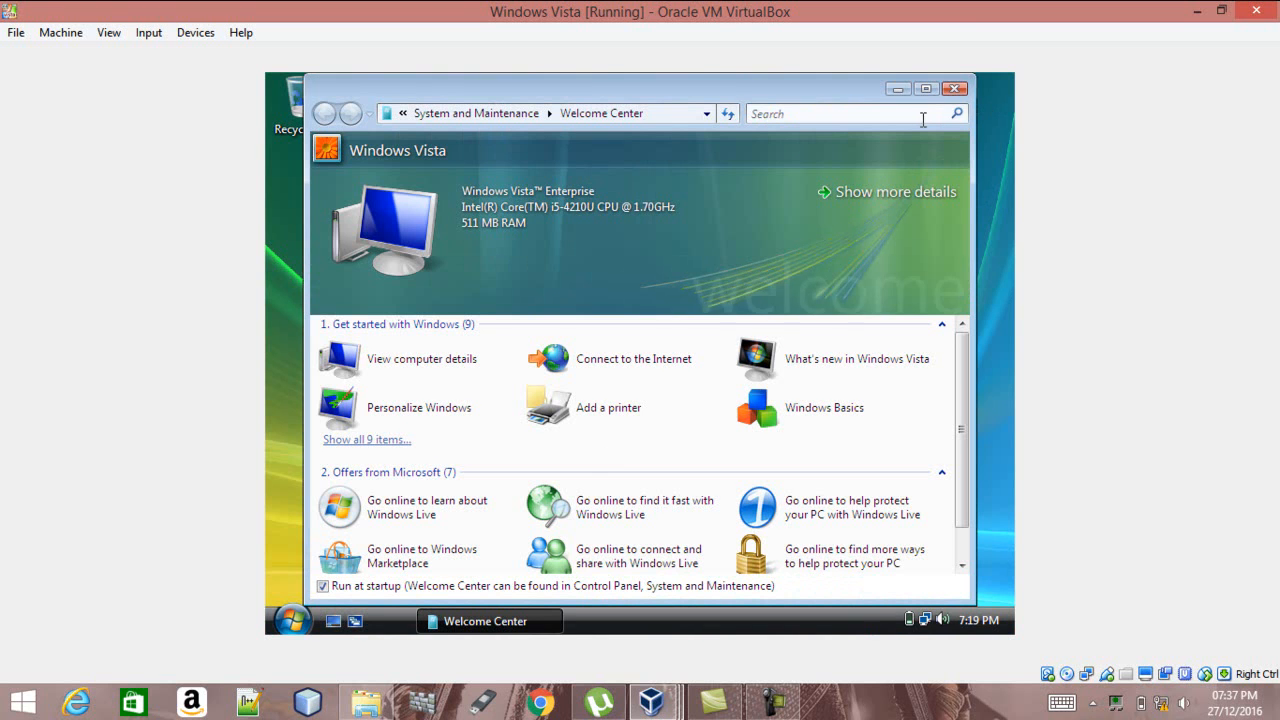
{"action": "left_click", "coordinate": [961, 88]}
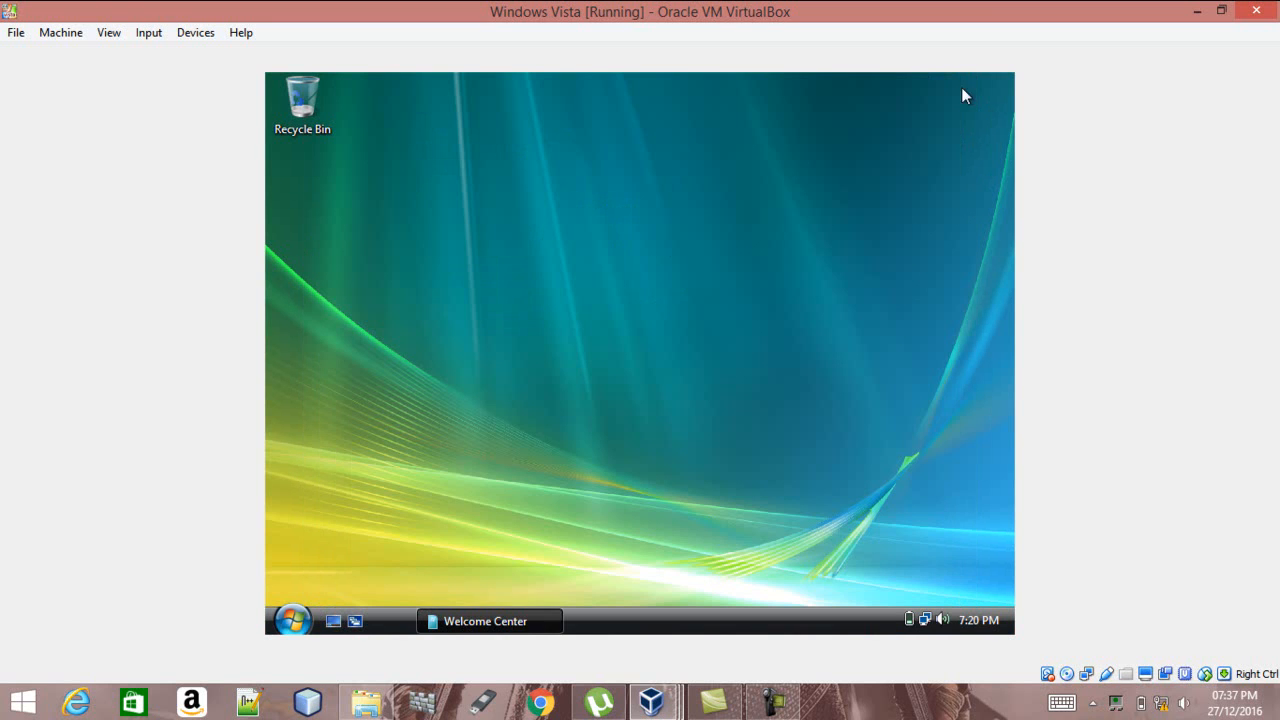
Open the Network window in Vista and turn on network discovery and file sharing, granting the requested permission
{"action": "left_click", "coordinate": [773, 702]}
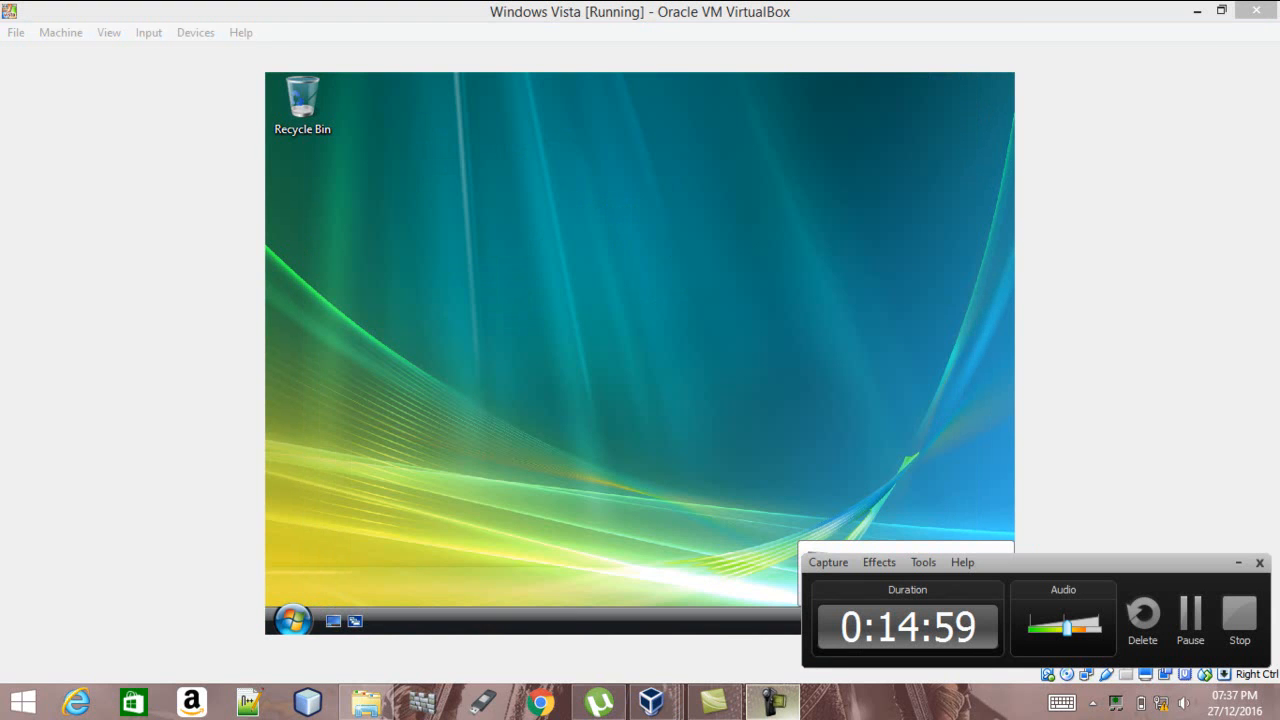
{"action": "left_click", "coordinate": [726, 393]}
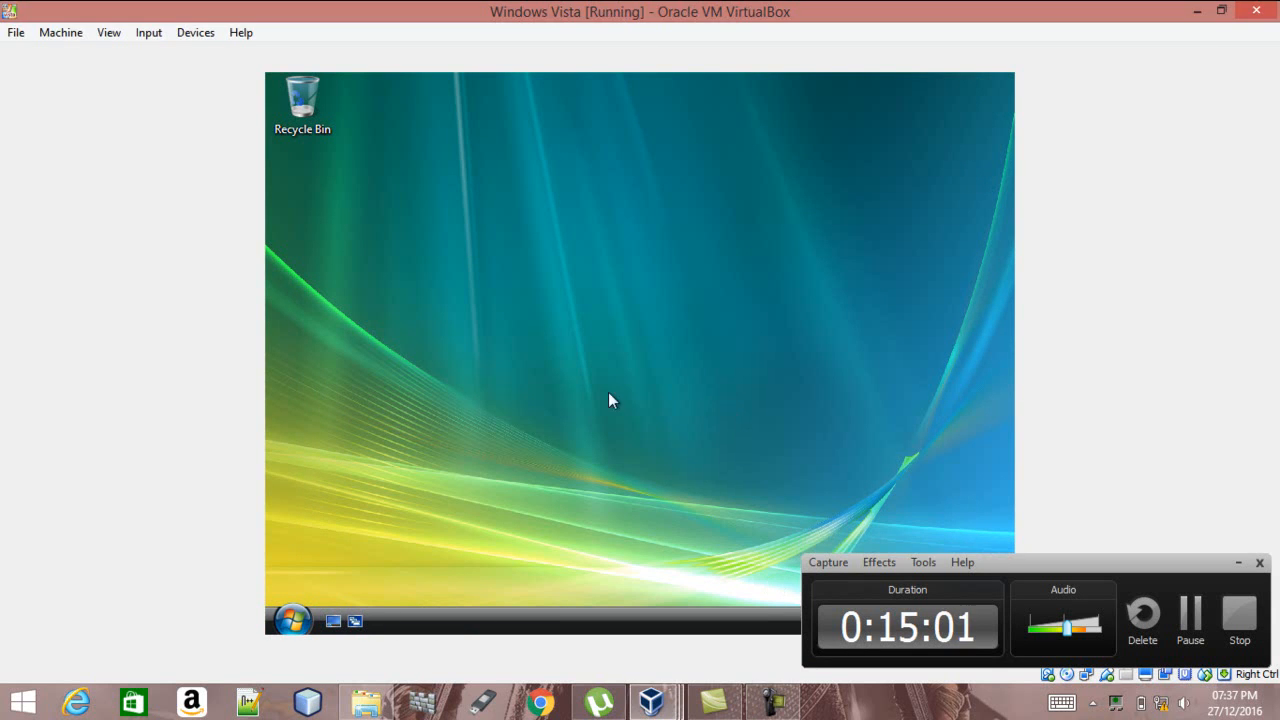
{"action": "left_click", "coordinate": [293, 621]}
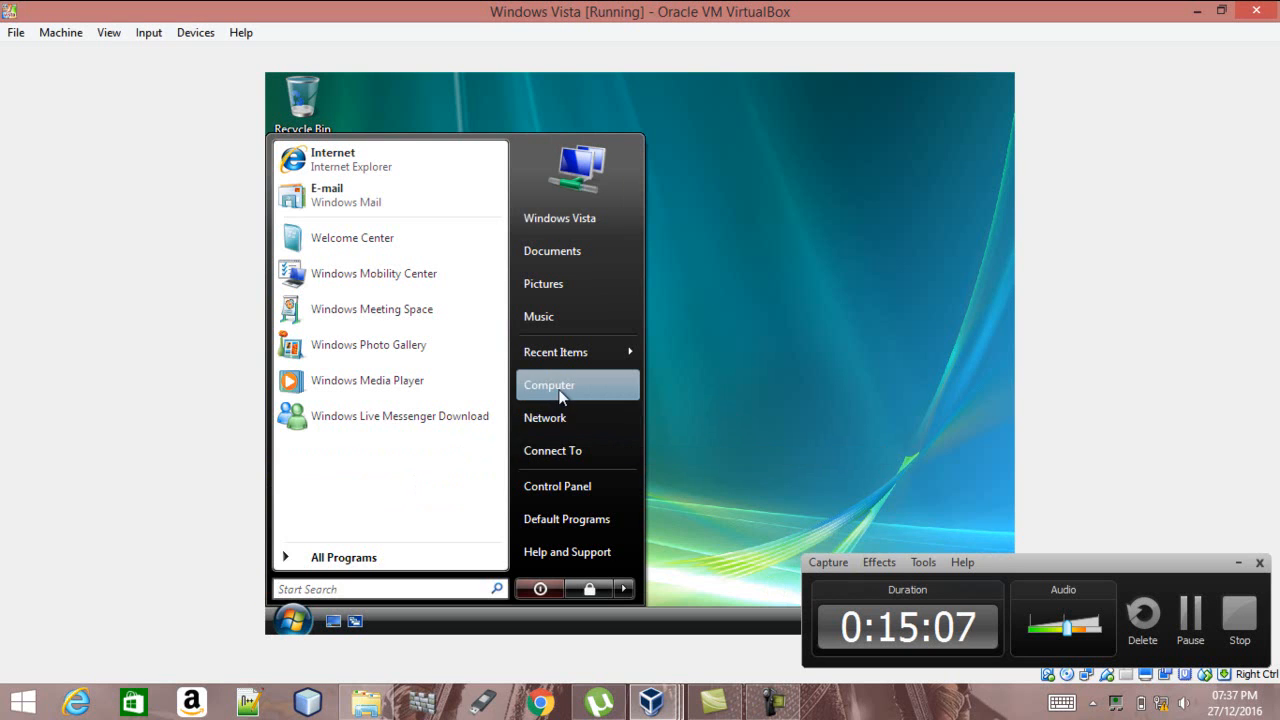
{"action": "left_click", "coordinate": [539, 412]}
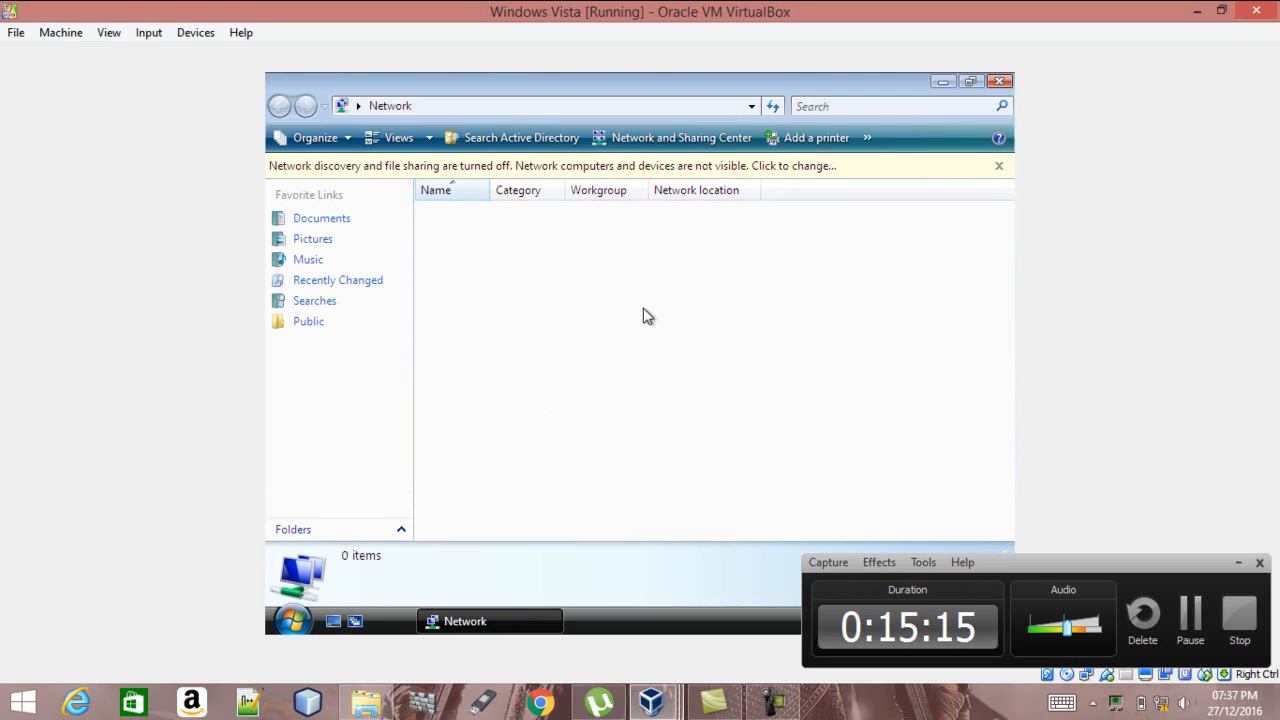
{"action": "left_click", "coordinate": [752, 164]}
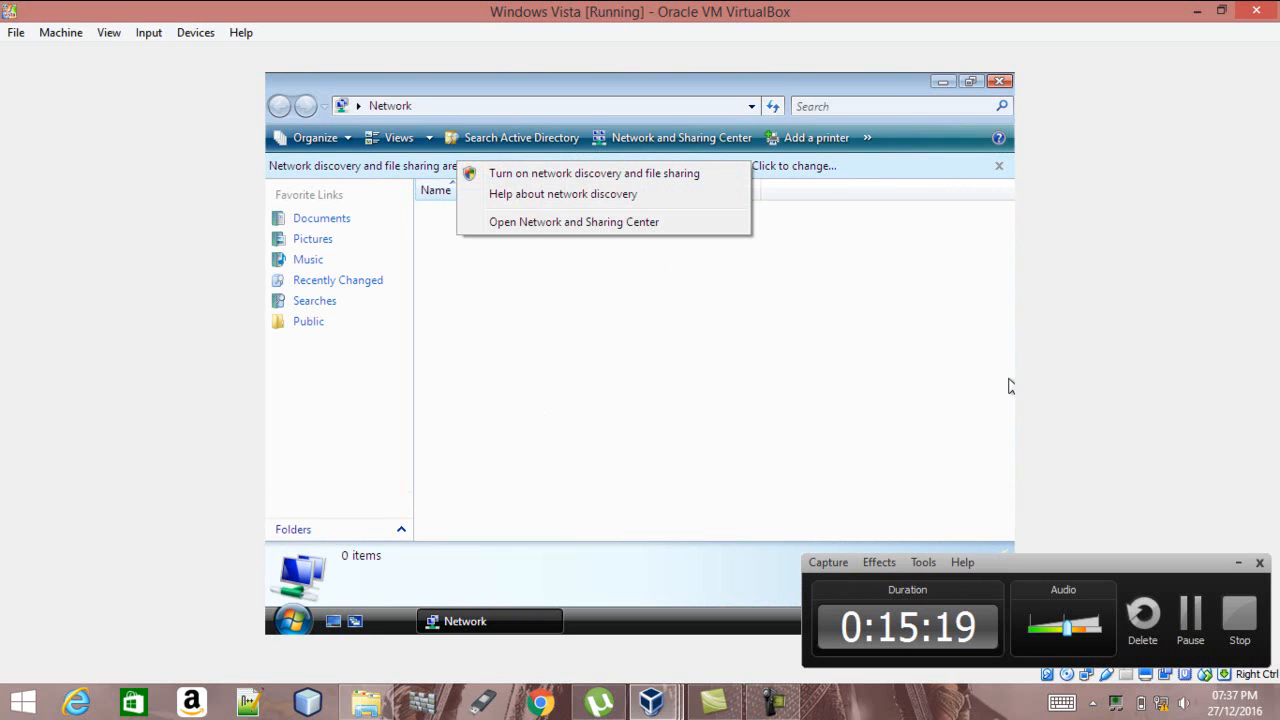
{"action": "mouse_move", "coordinate": [1054, 562]}
{"action": "left_mouse_down"}
{"action": "mouse_move", "coordinate": [917, 486]}
{"action": "mouse_move", "coordinate": [1053, 561]}
{"action": "mouse_move", "coordinate": [1060, 585]}
{"action": "left_mouse_up"}
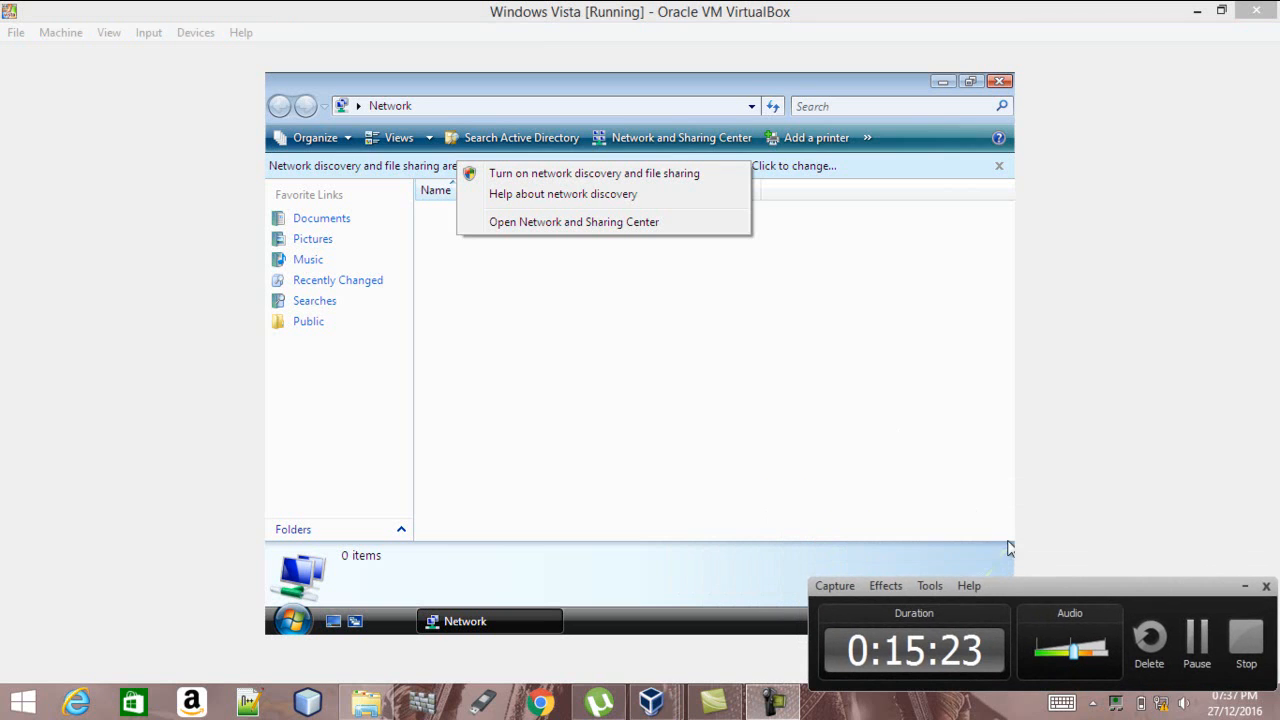
{"action": "left_click", "coordinate": [833, 387]}
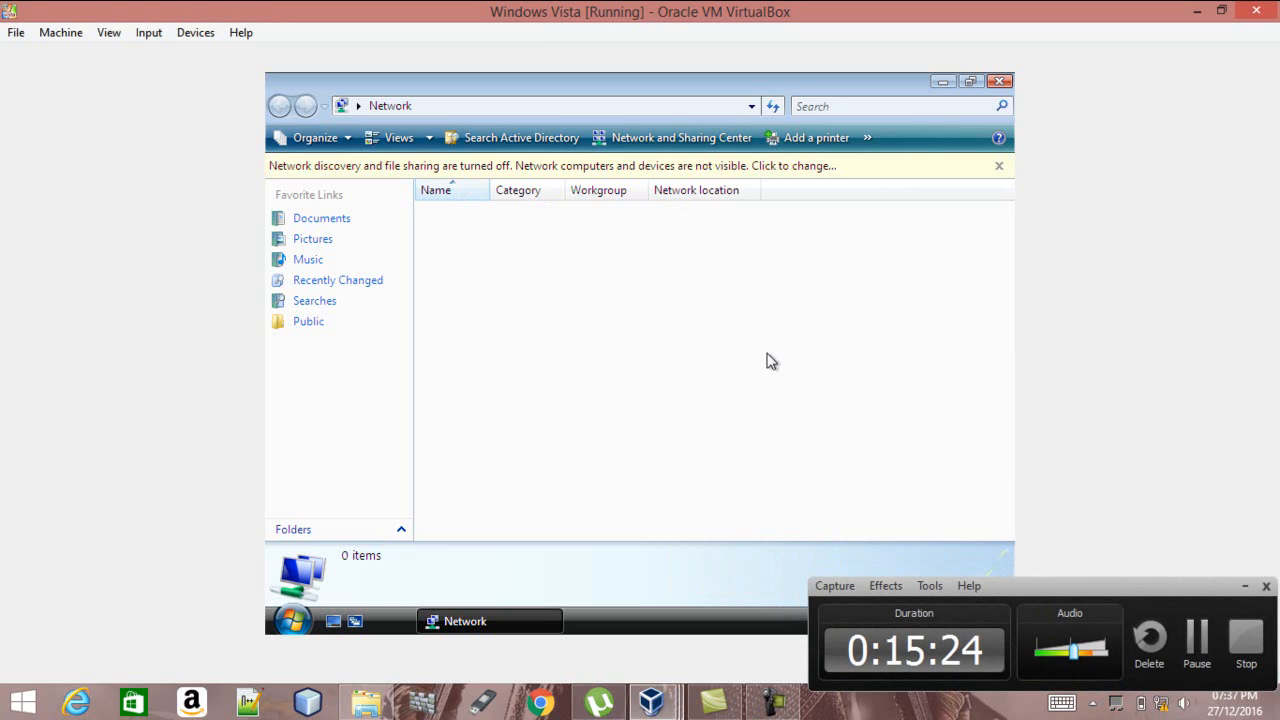
{"action": "left_click", "coordinate": [606, 170]}
{"action": "left_click", "coordinate": [651, 182]}
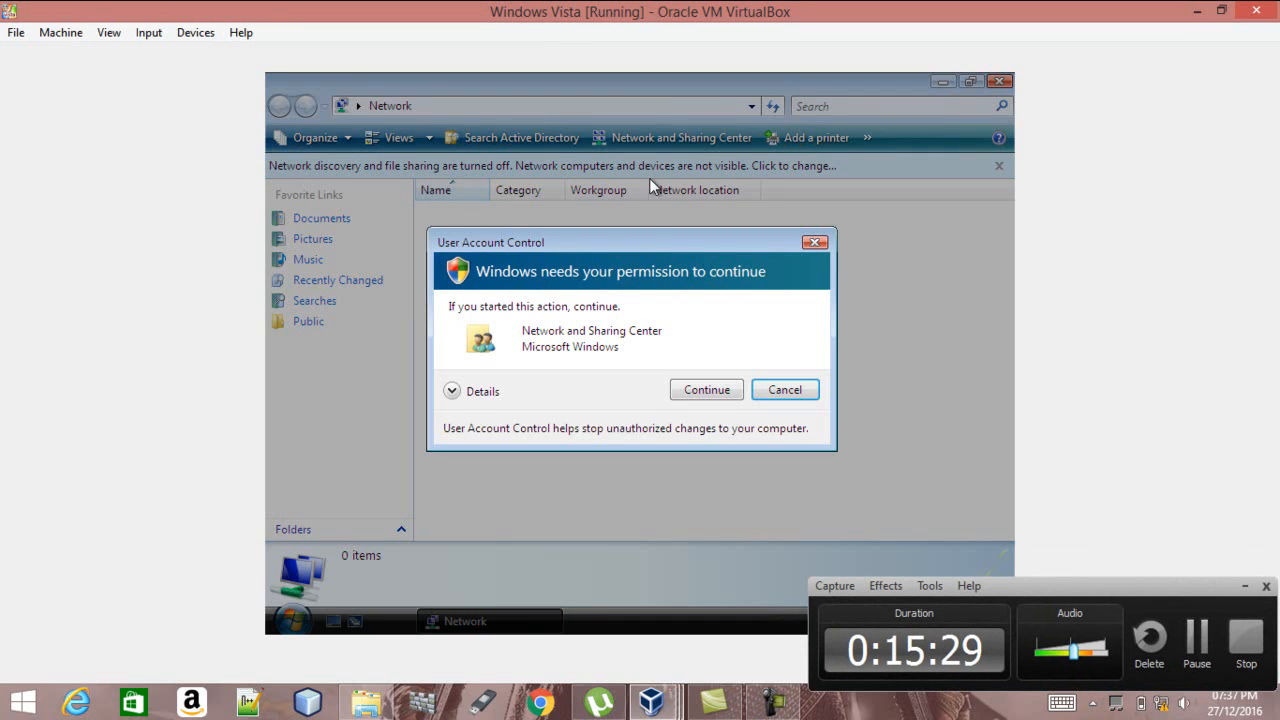
{"action": "left_click", "coordinate": [706, 390]}
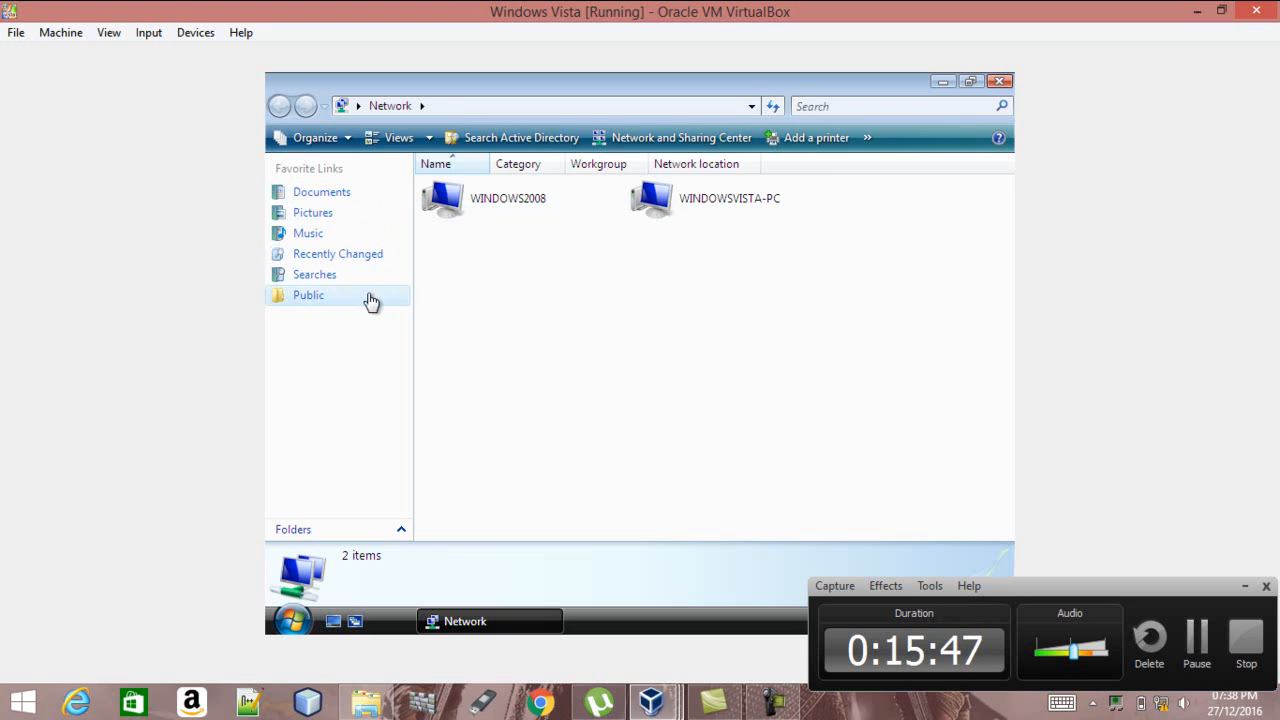
Close the Network window and check which network the Vista computer is currently connected to
{"action": "left_click", "coordinate": [1000, 82]}
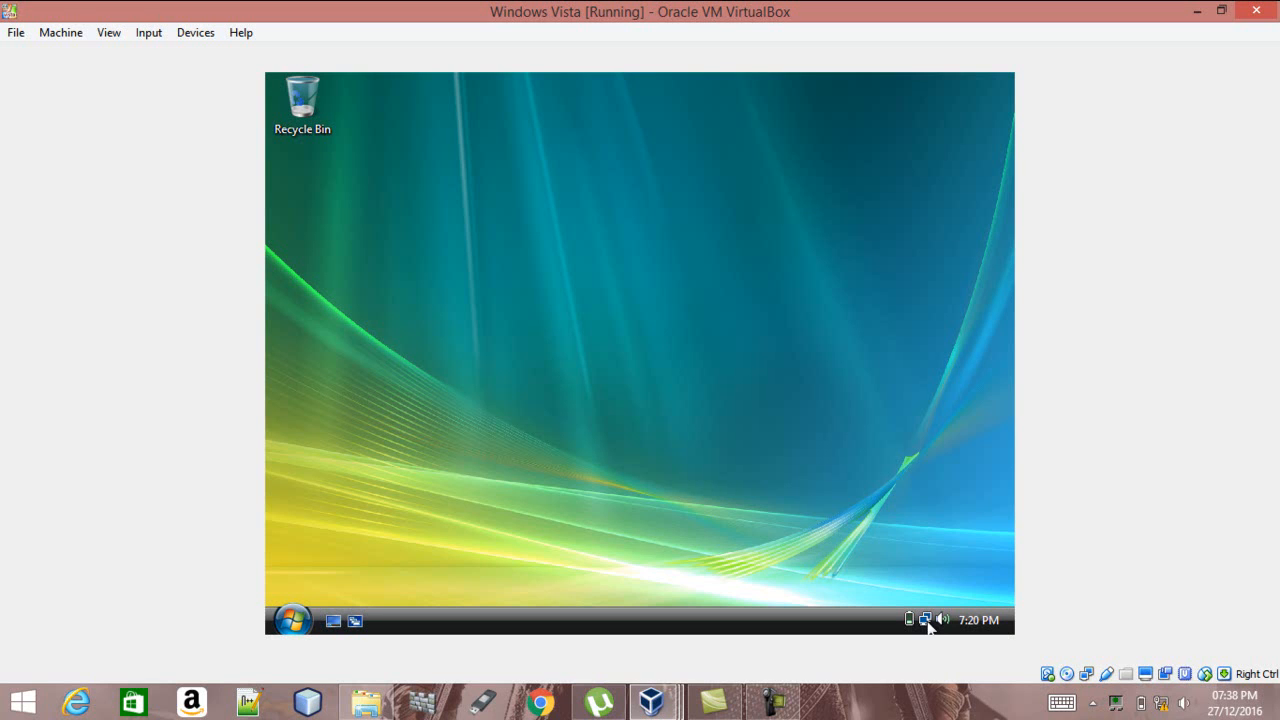
{"action": "left_click", "coordinate": [925, 623]}
{"action": "left_click", "coordinate": [925, 623]}
{"action": "left_click", "coordinate": [925, 623]}
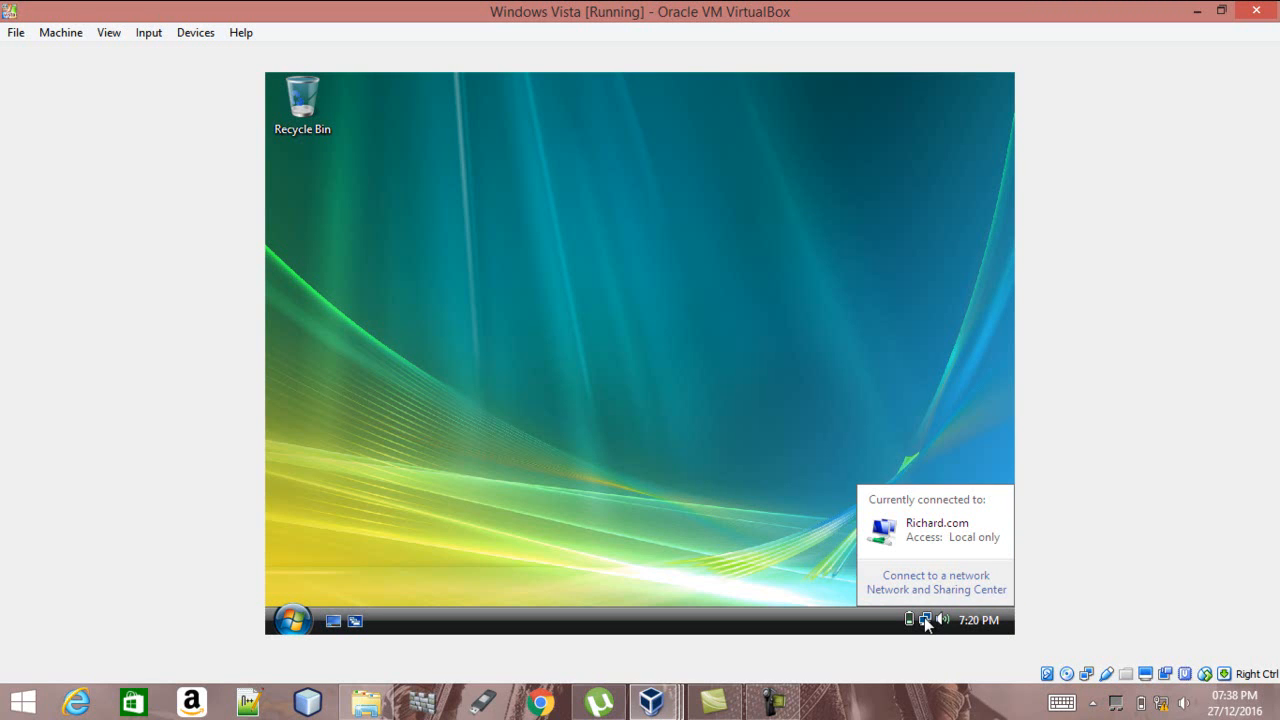
Review the Vista computer's domain connection and sharing settings in the Network and Sharing Center, leaving that window minimized
{"action": "left_click", "coordinate": [947, 590]}
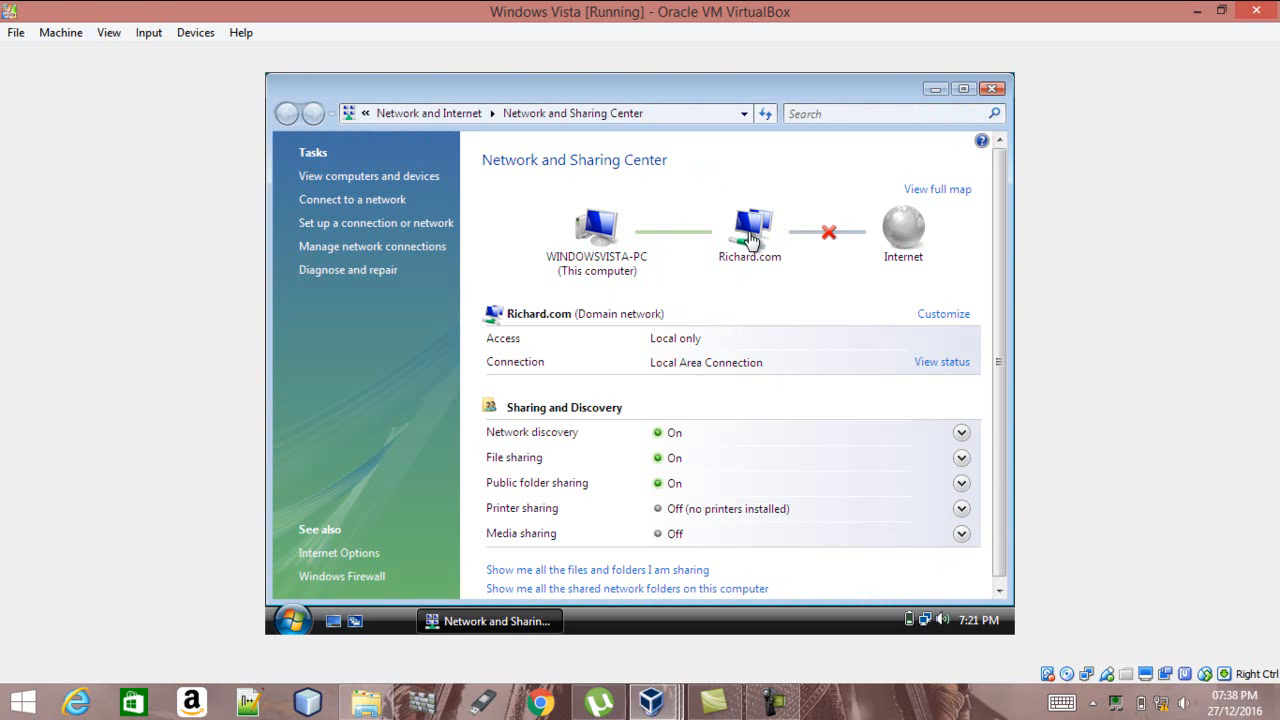
{"action": "left_click", "coordinate": [935, 89]}
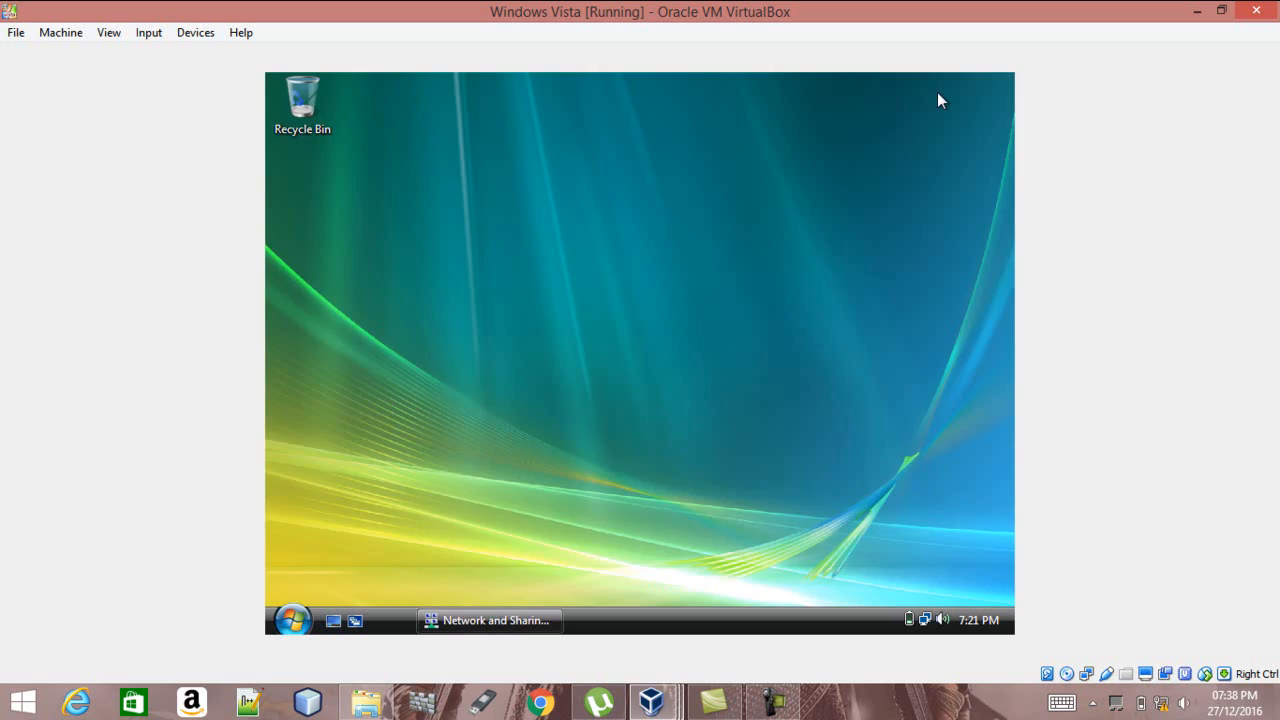
Switch to the Windows Server 2008 virtual machine, minimize Active Directory Users and Computers, and examine the computers' details in the Network window
{"action": "left_click", "coordinate": [651, 702]}
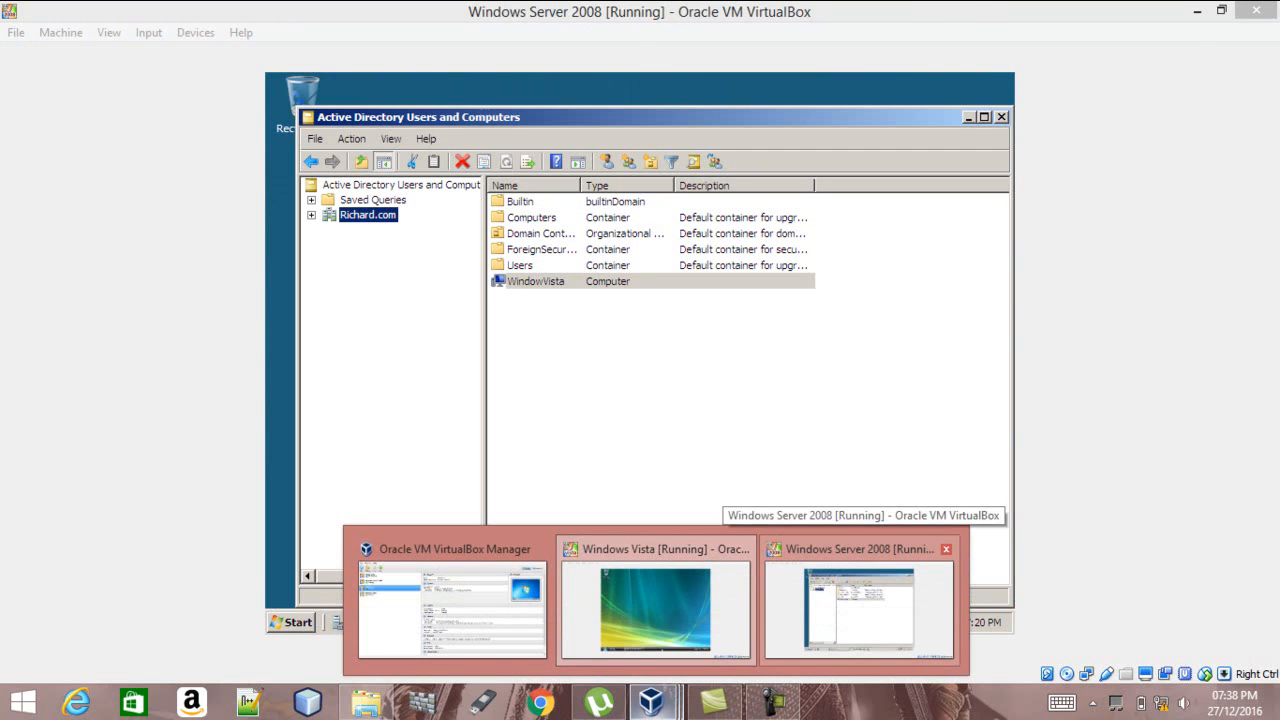
{"action": "left_click", "coordinate": [860, 605]}
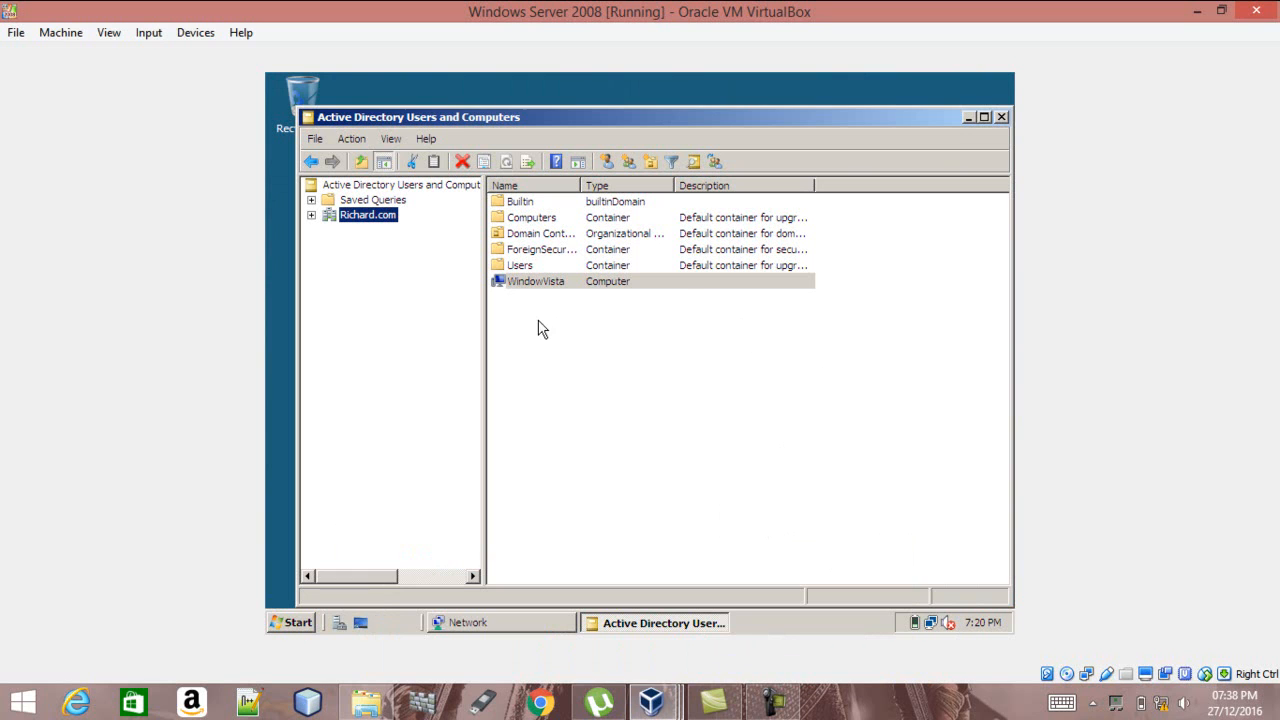
{"action": "left_click", "coordinate": [968, 118]}
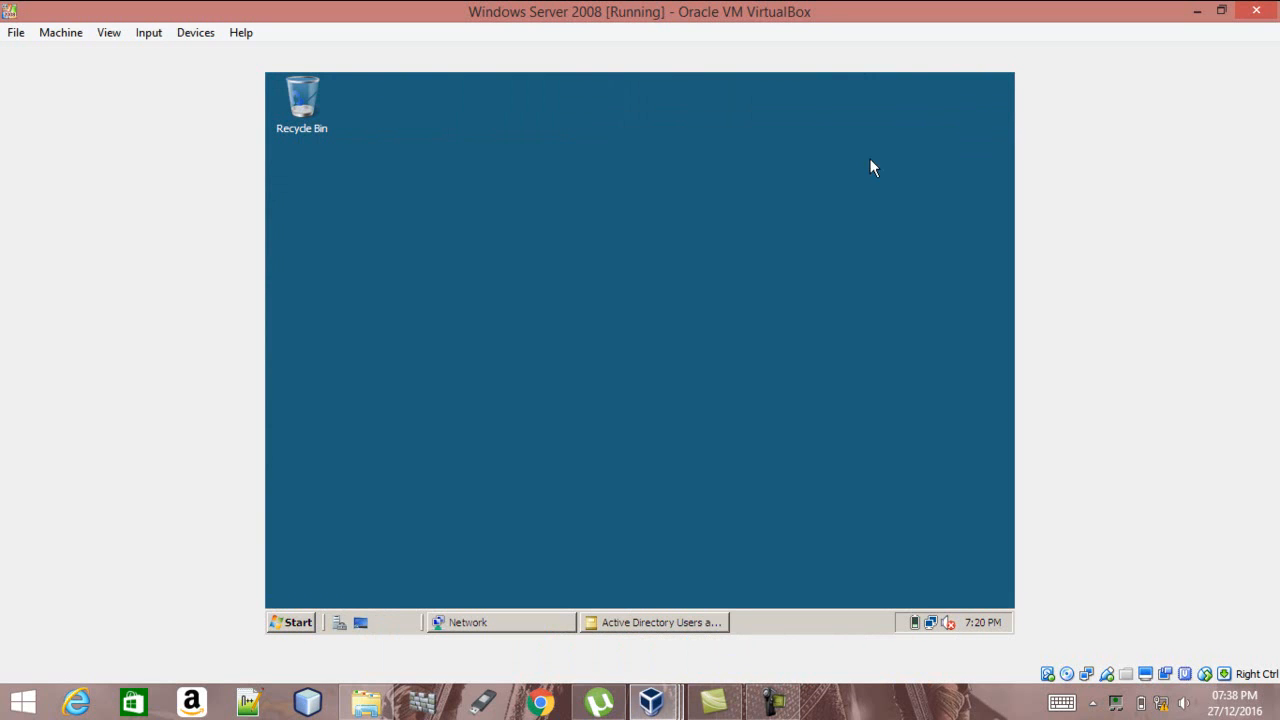
{"action": "left_click", "coordinate": [490, 622]}
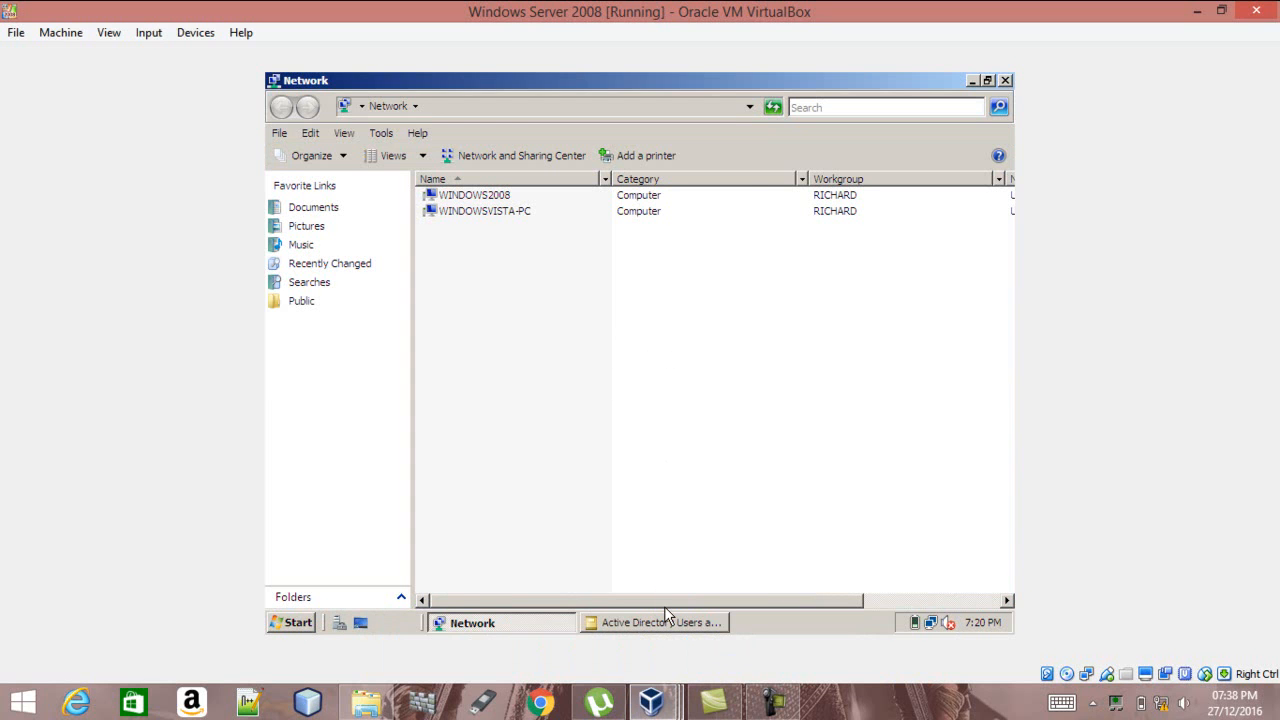
{"action": "left_click_drag", "start_coordinate": [667, 601], "coordinate": [729, 593]}
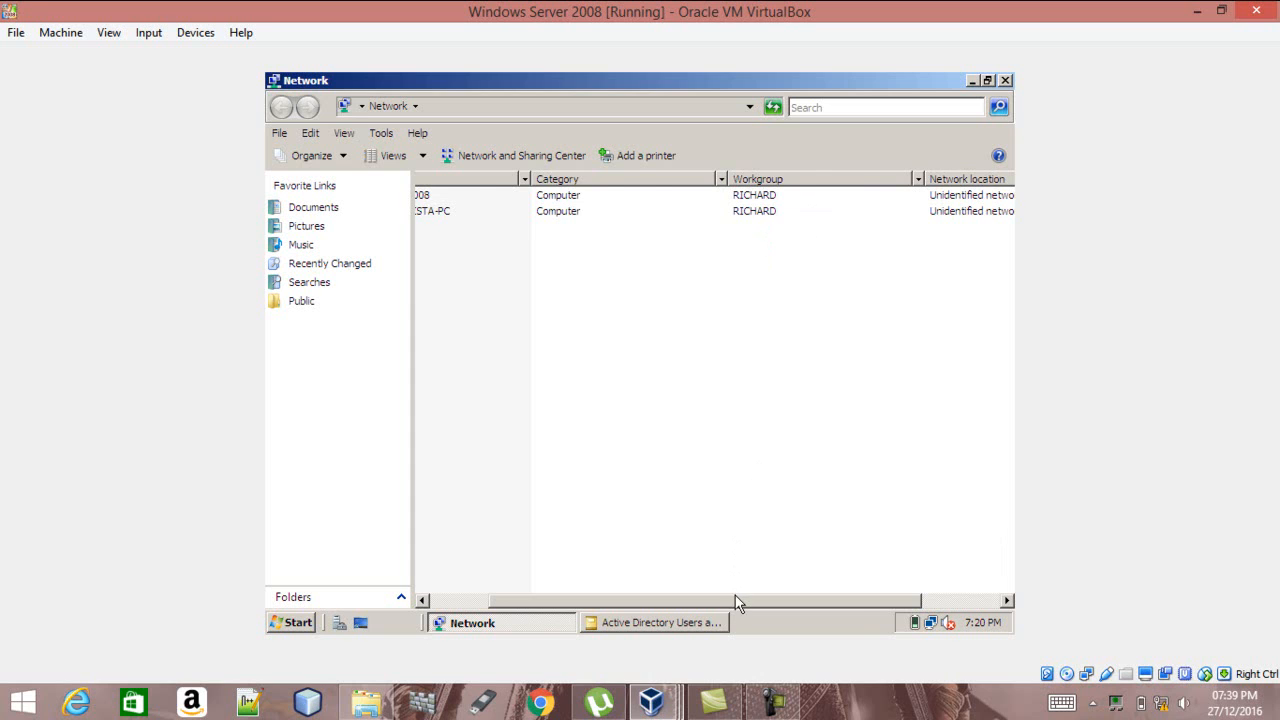
{"action": "left_click_drag", "start_coordinate": [735, 600], "coordinate": [635, 603]}
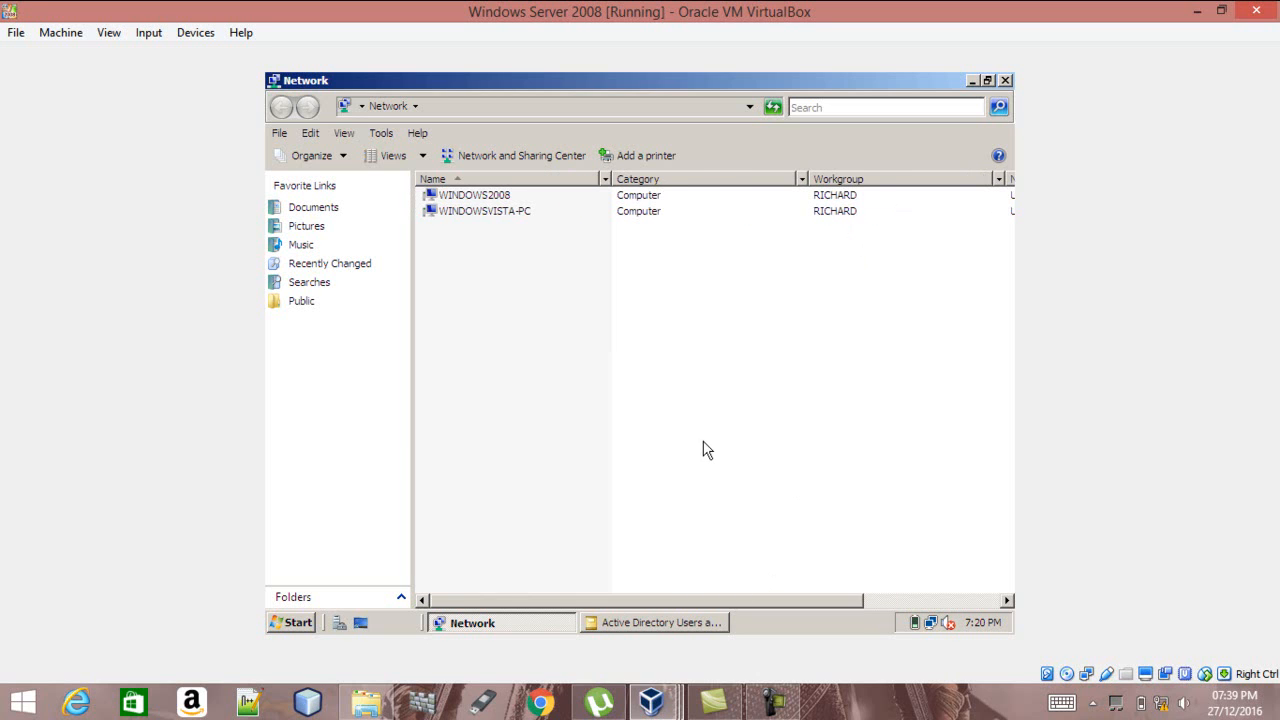